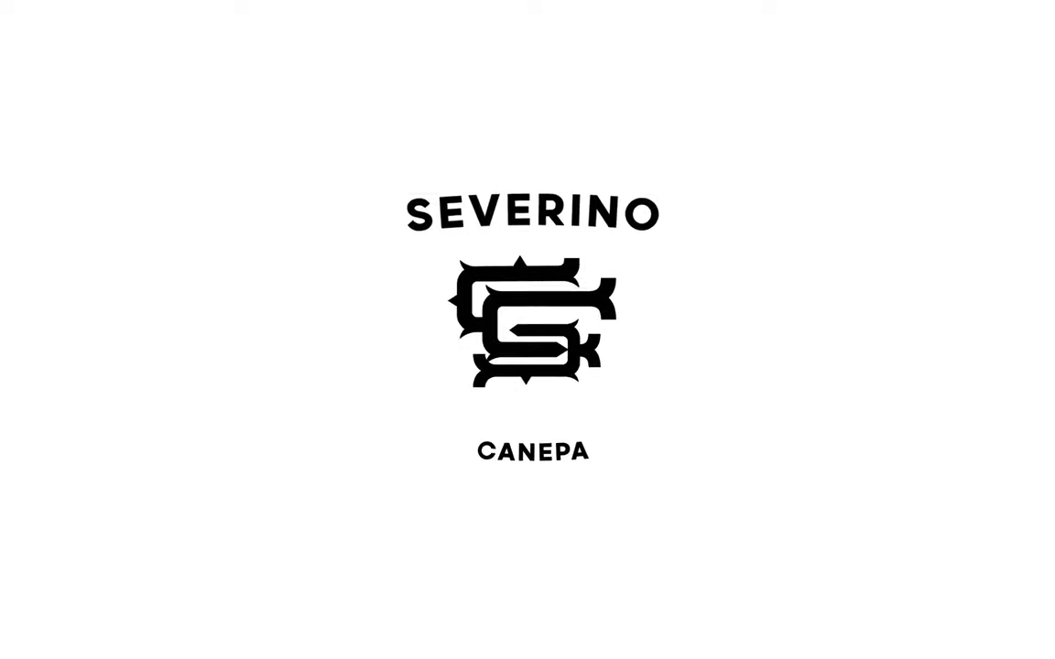
Step: Draw a black three-sided polygon pointing down on the skull's forehead
scroll(522, 338, "down", 3)
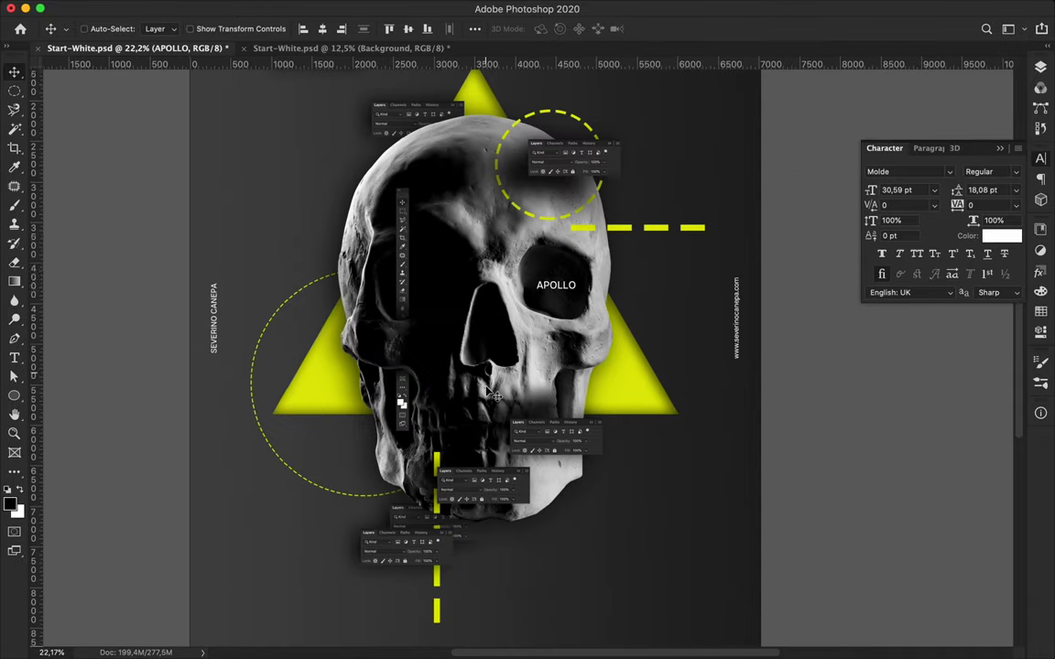
scroll(476, 312, "up", 2)
scroll(432, 291, "up", 3)
left_click(14, 395)
left_click(83, 396)
left_click_drag(448, 257, 485, 223)
left_click_drag(463, 316, 455, 318)
Step: Switch to the Elliptical Marquee tool and bring up the Layers panel
key("v")
right_click(13, 91)
left_click(92, 104)
left_click(1041, 67)
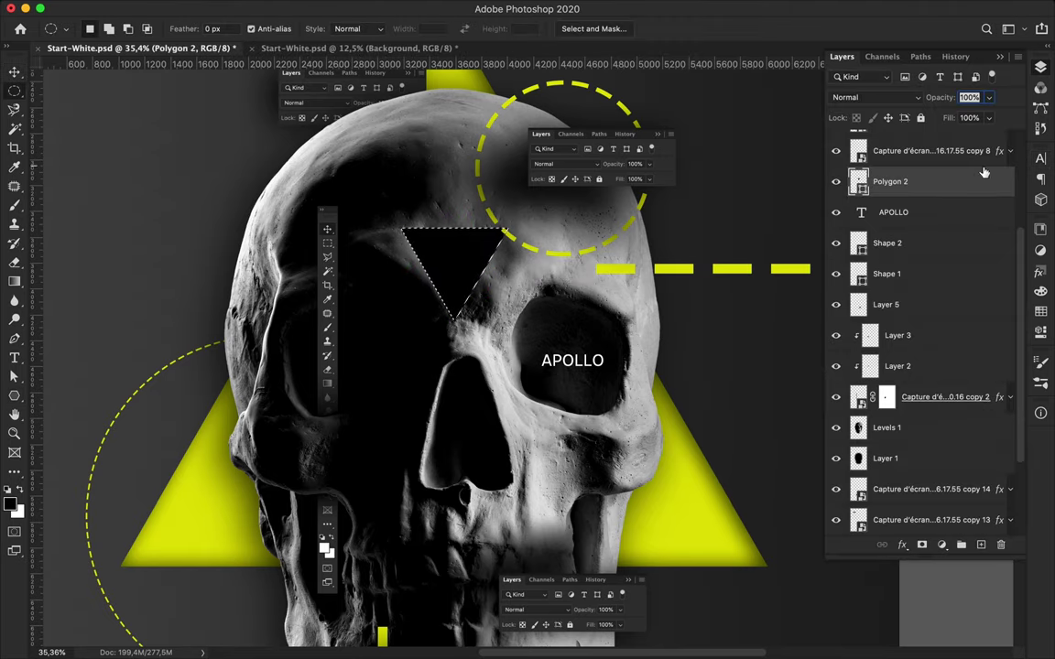
Step: Load the triangle as a selection, delete Polygon 2, and copy that skull area to a new layer
key("ctrl+z")
left_click_drag(476, 265, 489, 267)
key("ctrl+shift+z")
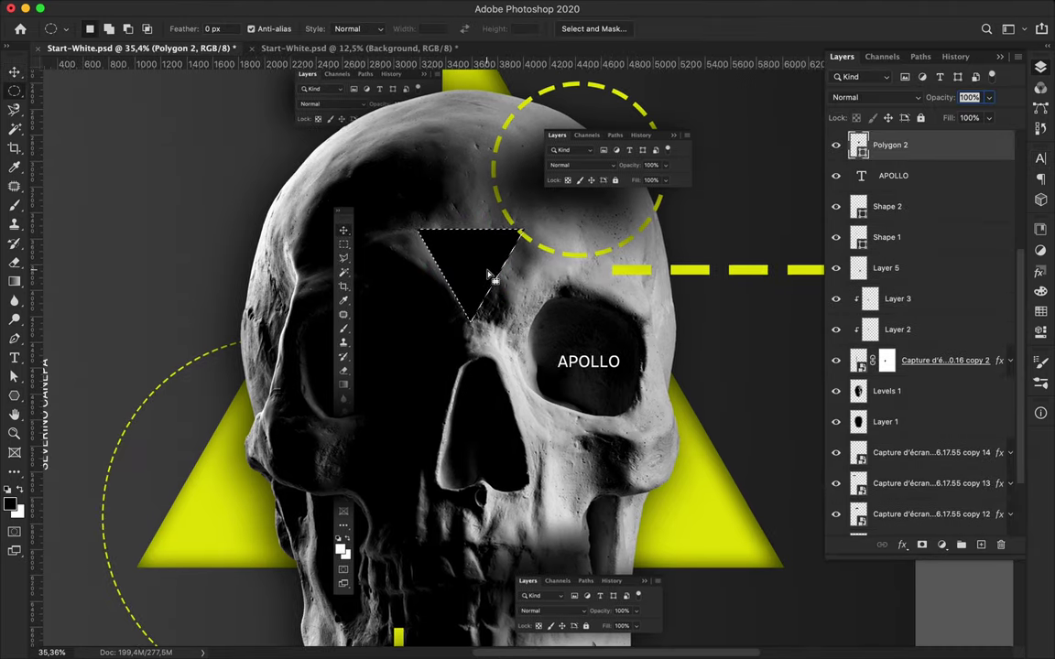
key("v")
left_click_drag(942, 140, 1001, 545)
key("ctrl+shift+alt+n")
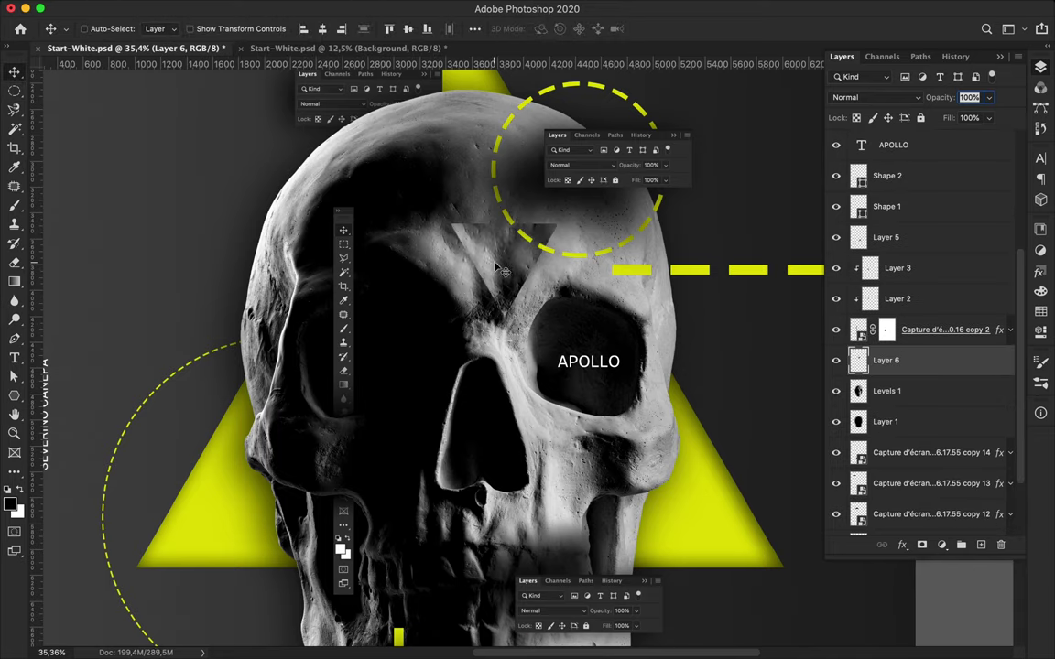
Step: Fill a new layer's triangle black beneath the copied patch and shift the piece right
key("ctrl+shift+alt+n")
key("m")
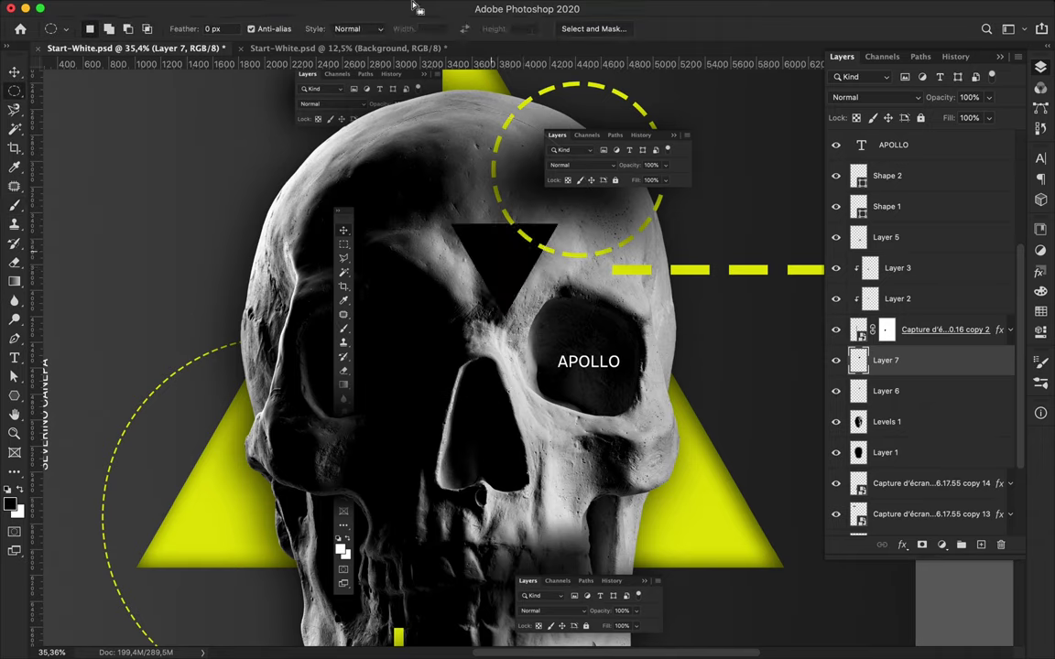
key("ctrl+[")
key("v")
left_click_drag(454, 264, 502, 266)
scroll(529, 310, "down", 3)
Step: Draw a thin horizontal line with the Pen tool, no fill and a yellow stroke
key("p")
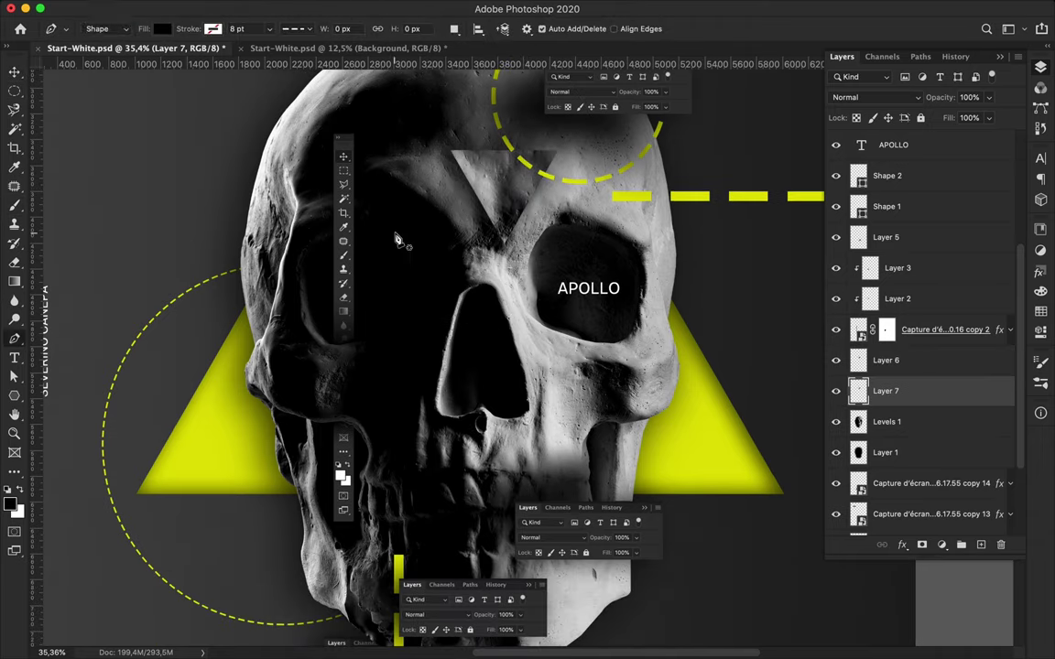
left_click(161, 28)
left_click(212, 28)
left_click(115, 97)
left_click(338, 105)
left_click(415, 106)
left_click(296, 28)
left_click(279, 75)
key("v")
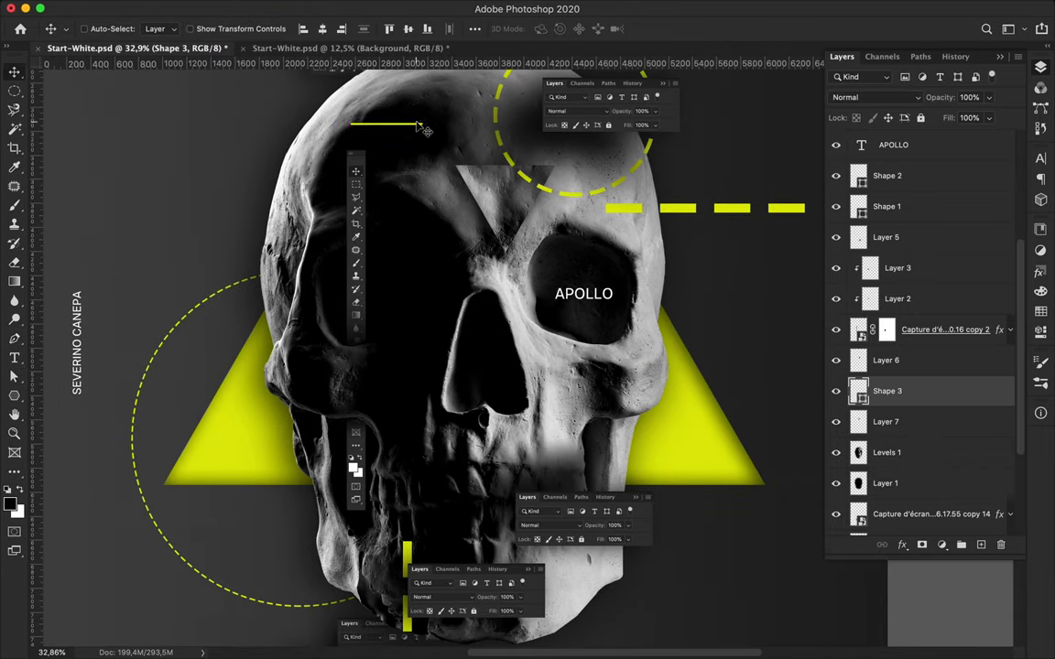
Step: Alt-drag yellow line copies across the skull, tucking some behind it in the layer stack
scroll(401, 296, "up", 5)
mouse_move(400, 296)
left_mouse_down("alt")
mouse_move(412, 108)
mouse_move(408, 146)
mouse_move(392, 105)
left_mouse_up("alt")
scroll(364, 577, "down", 2)
left_click_drag(394, 249, 397, 562)
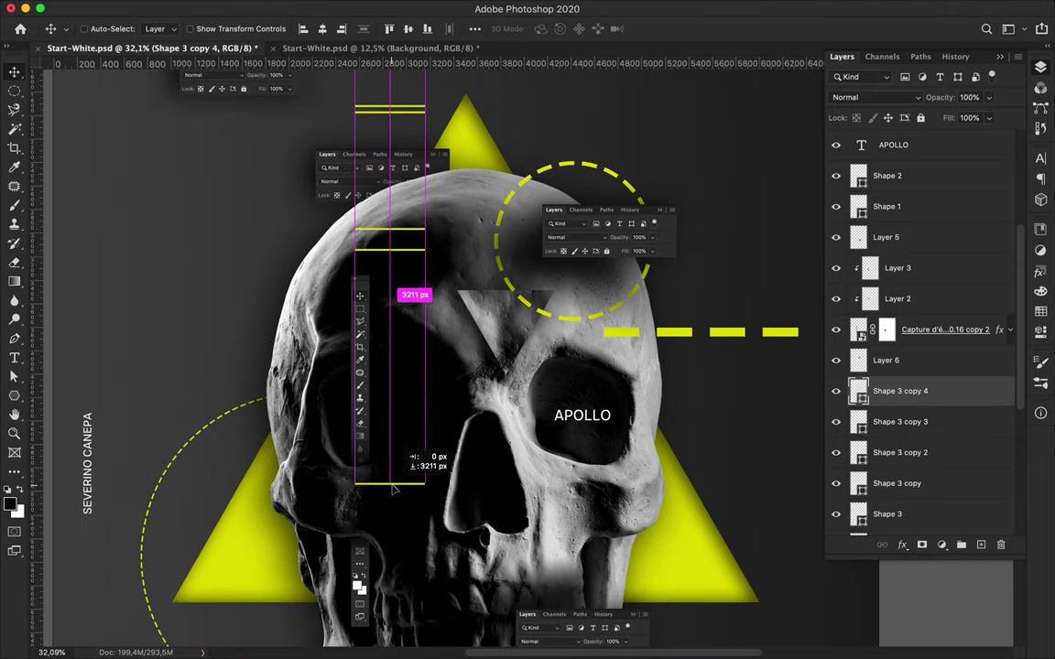
scroll(400, 541, "down", 3)
mouse_move(415, 263)
left_mouse_down("alt")
mouse_move(609, 175)
mouse_move(609, 471)
left_mouse_up("alt")
left_click_drag(916, 391, 935, 438)
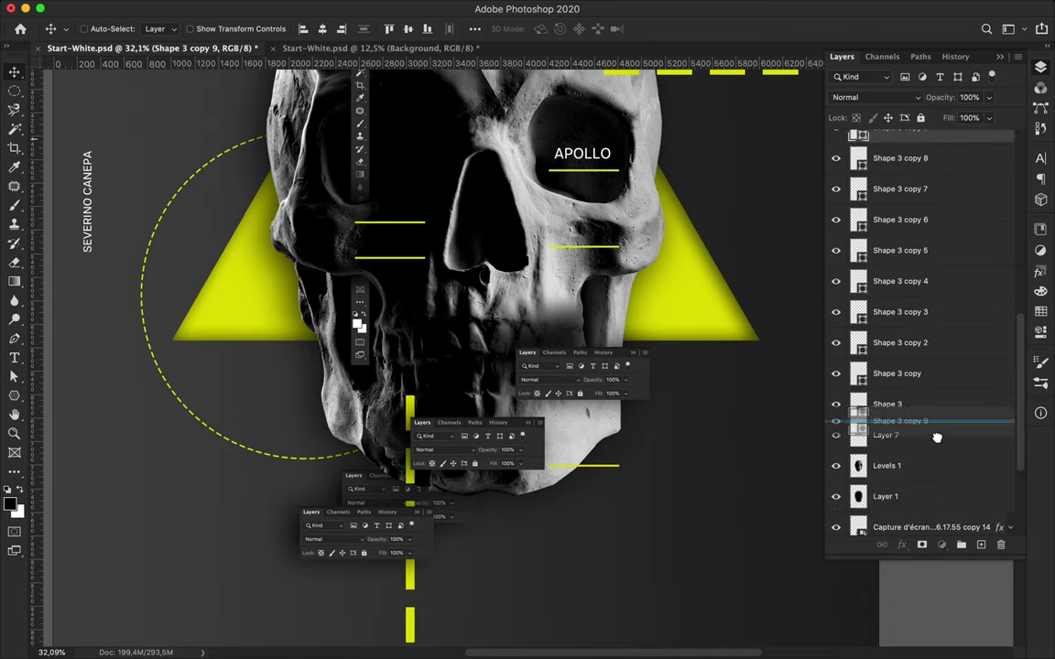
mouse_move(586, 465)
left_mouse_down("alt")
mouse_move(620, 523)
mouse_move(617, 552)
left_mouse_up("alt")
scroll(587, 411, "down", 1)
key("m")
left_click_drag(588, 438, 589, 439)
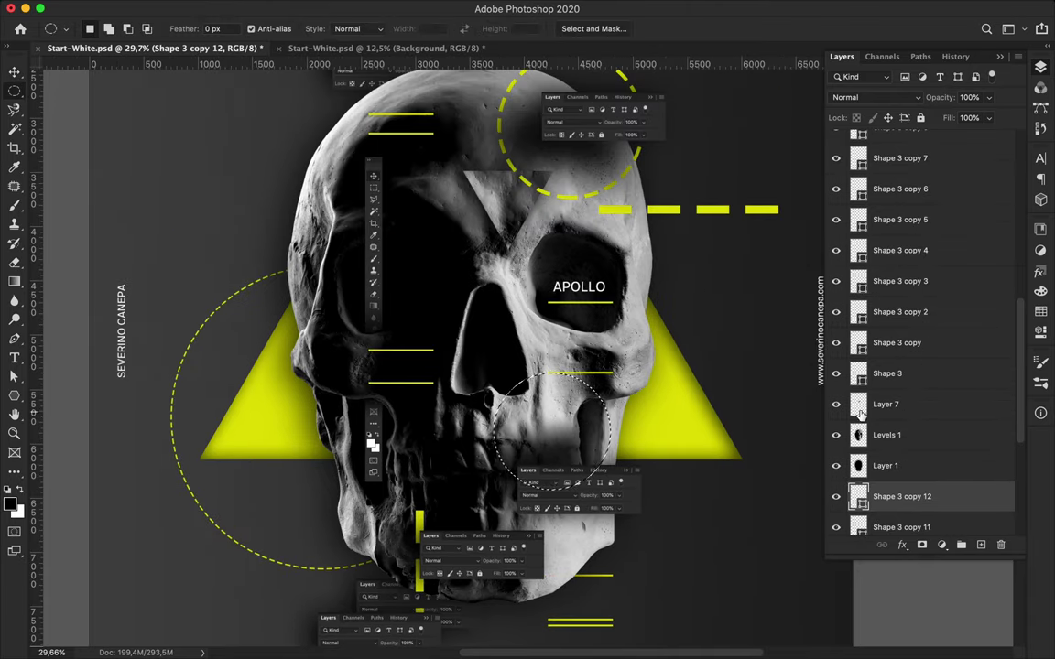
Step: Copy the merged selection to a new layer and apply Mosaic with cell size 87
left_click(886, 435)
key("ctrl+shift+alt+e")
left_click(343, 8)
left_click(594, 309)
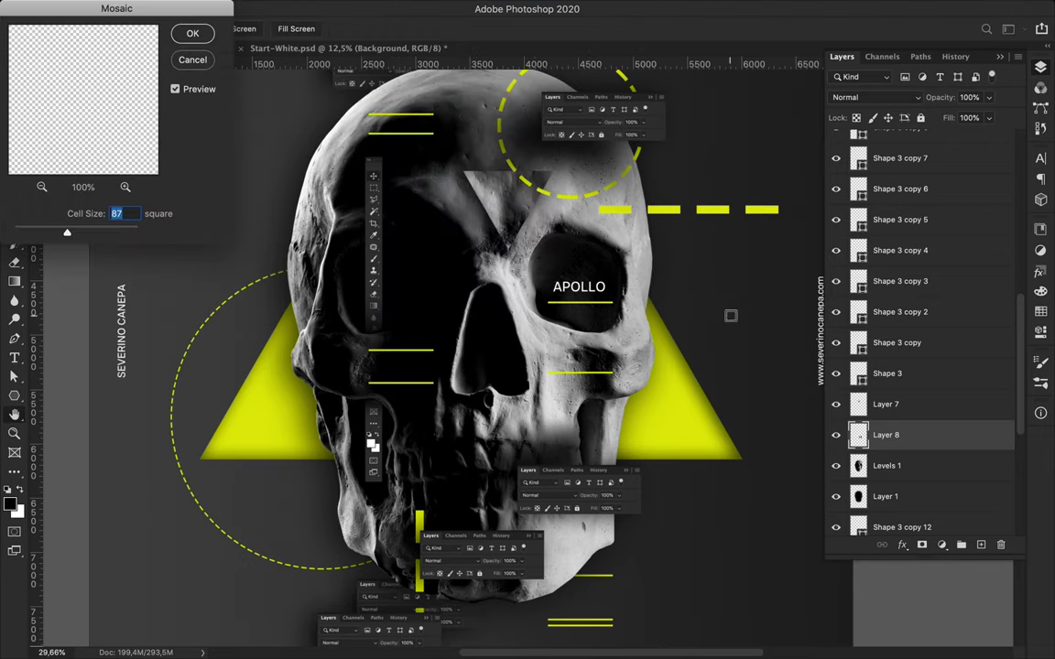
key("Return")
Step: Duplicate the mosaic block to the skull's upper left and lower right, moving copies behind the skull
left_click_drag(518, 403, 344, 163)
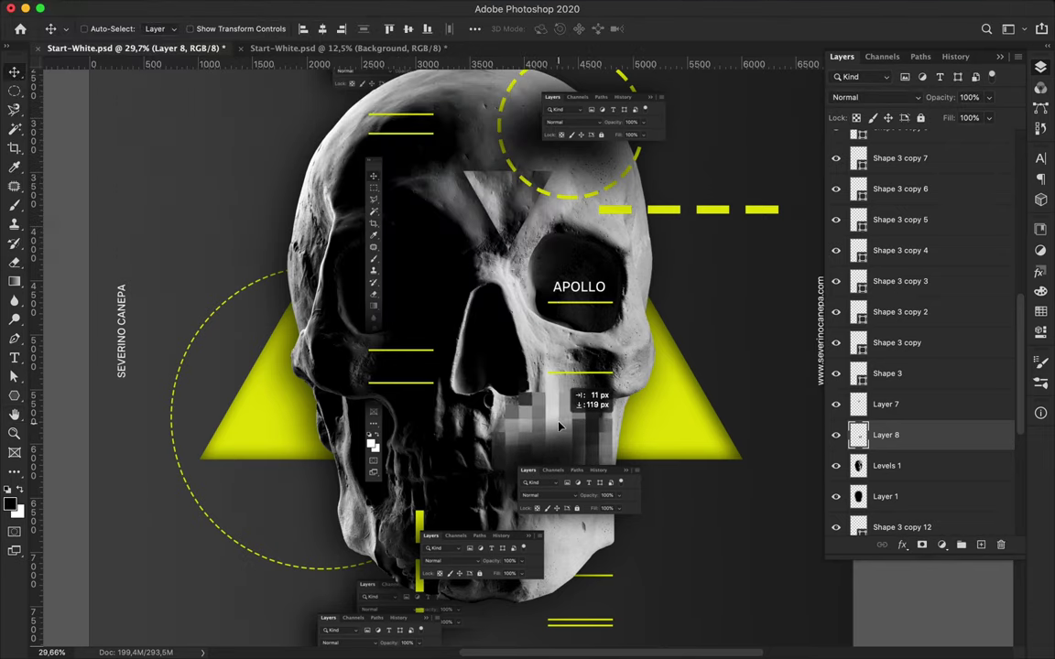
left_click_drag(896, 435, 896, 454)
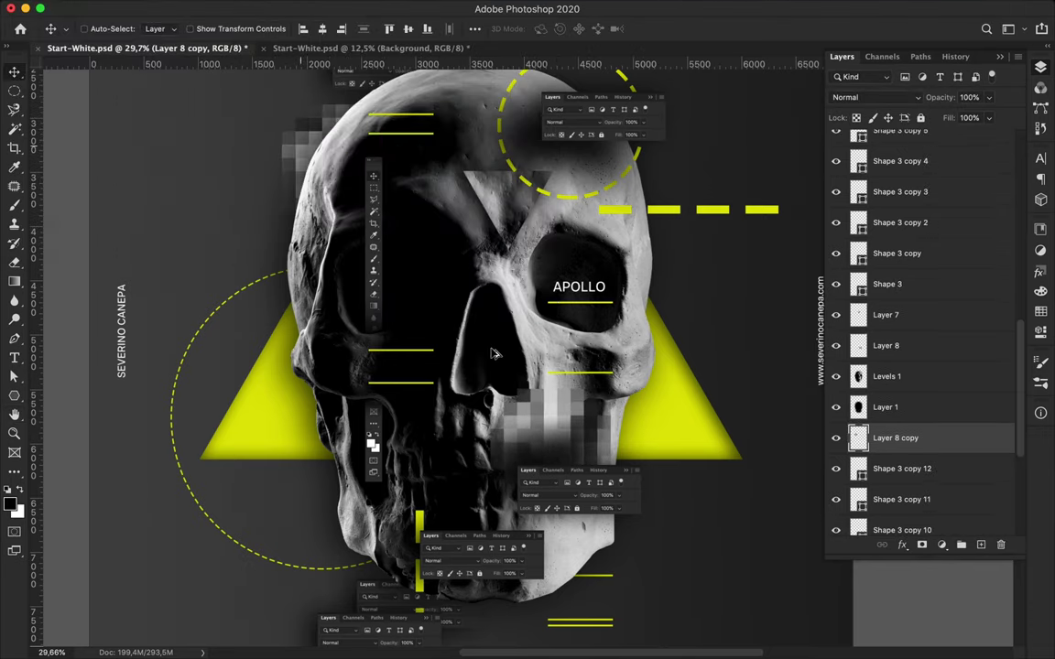
left_click_drag(348, 174, 549, 458)
left_click_drag(946, 449, 871, 502)
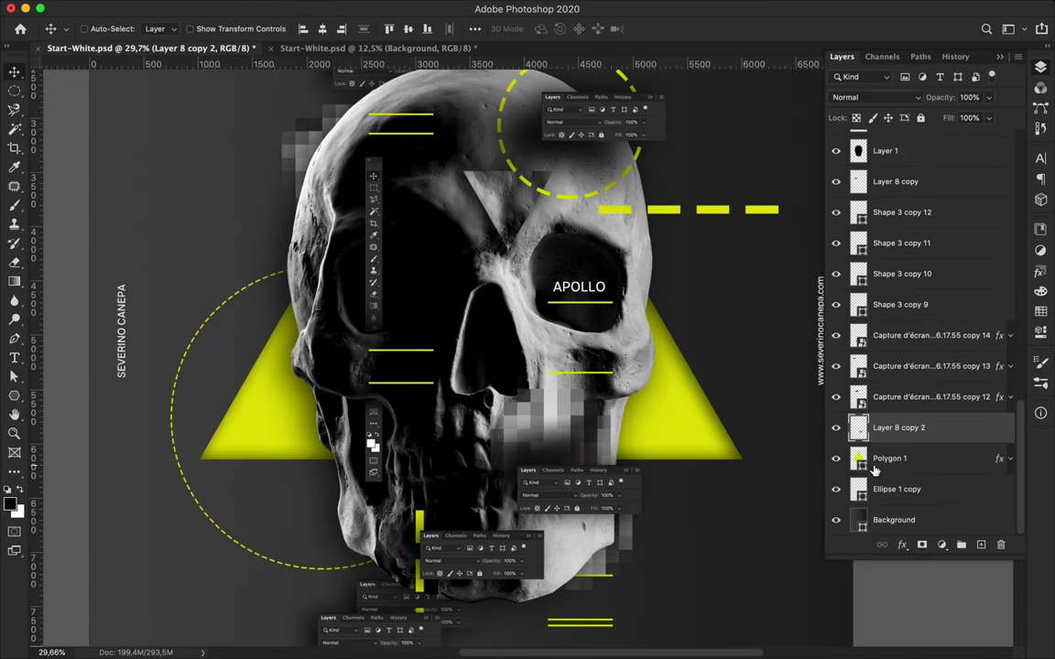
scroll(749, 424, "down", 2)
scroll(371, 339, "up", 3)
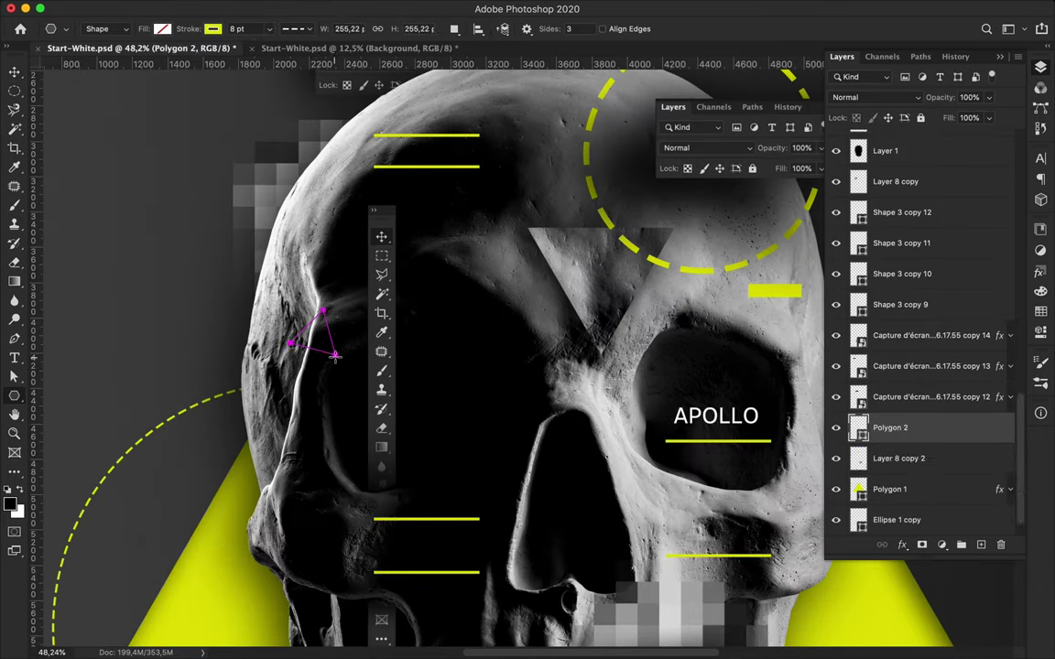
Step: Mosaic a small square selection and duplicate it near the skull's left cheek
key("m")
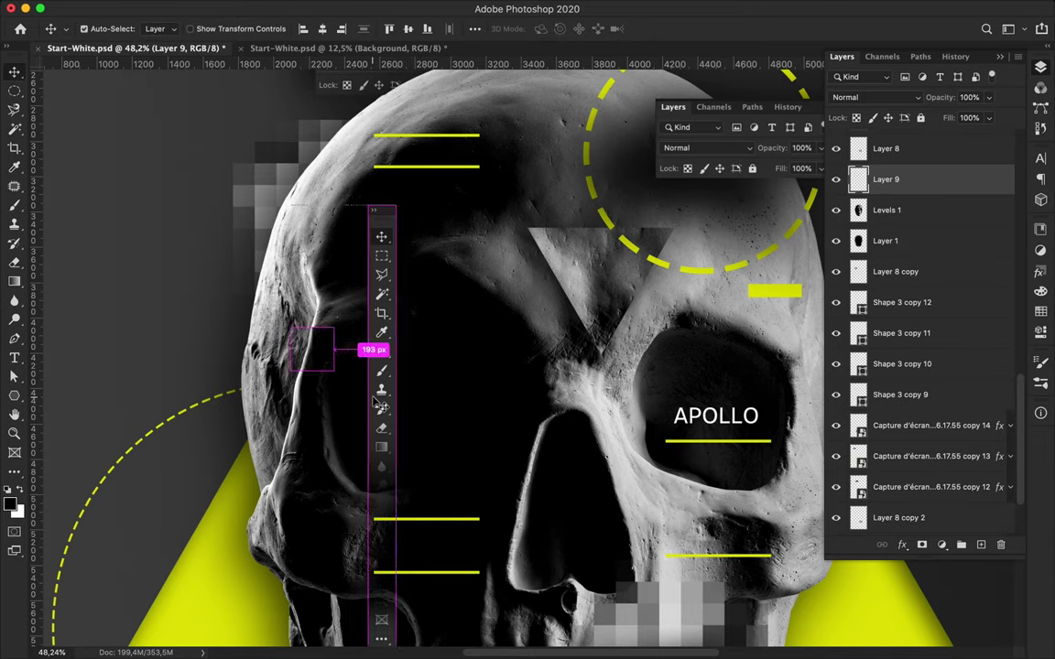
left_click(343, 8)
left_click(579, 305)
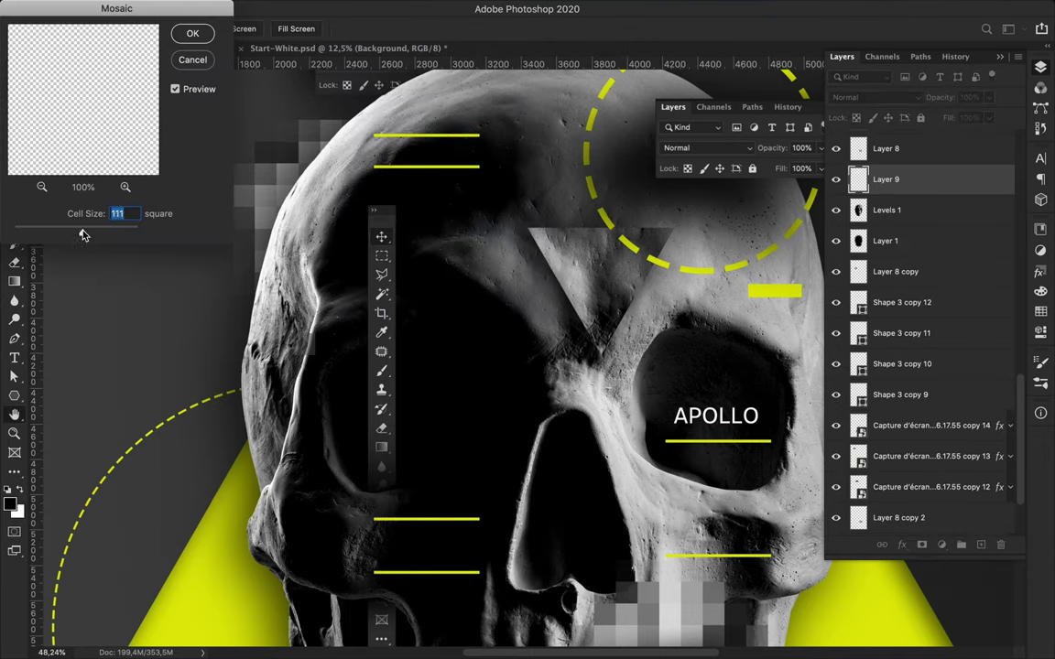
key("Return")
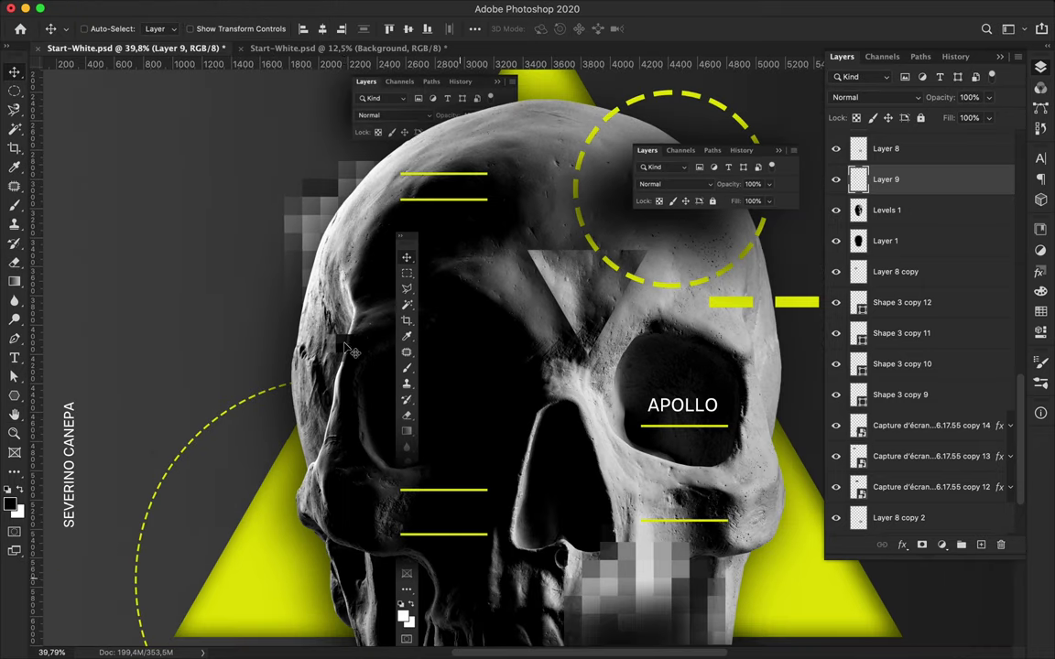
mouse_move(346, 348)
left_mouse_down()
mouse_move(605, 470)
mouse_move(634, 513)
left_mouse_up()
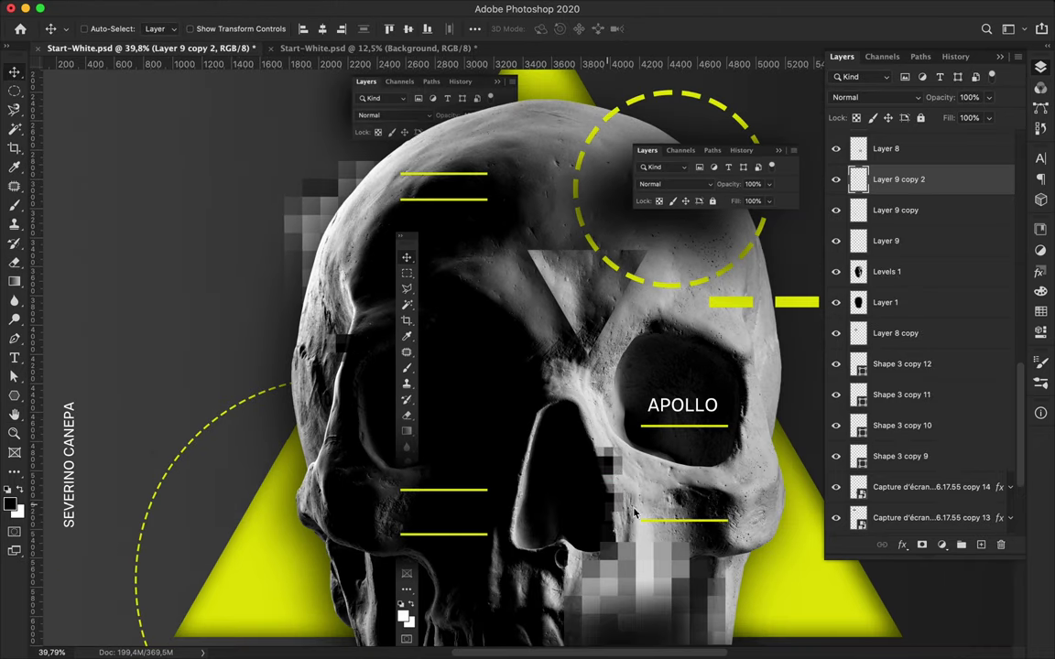
scroll(644, 518, "down", 5)
left_click(495, 213)
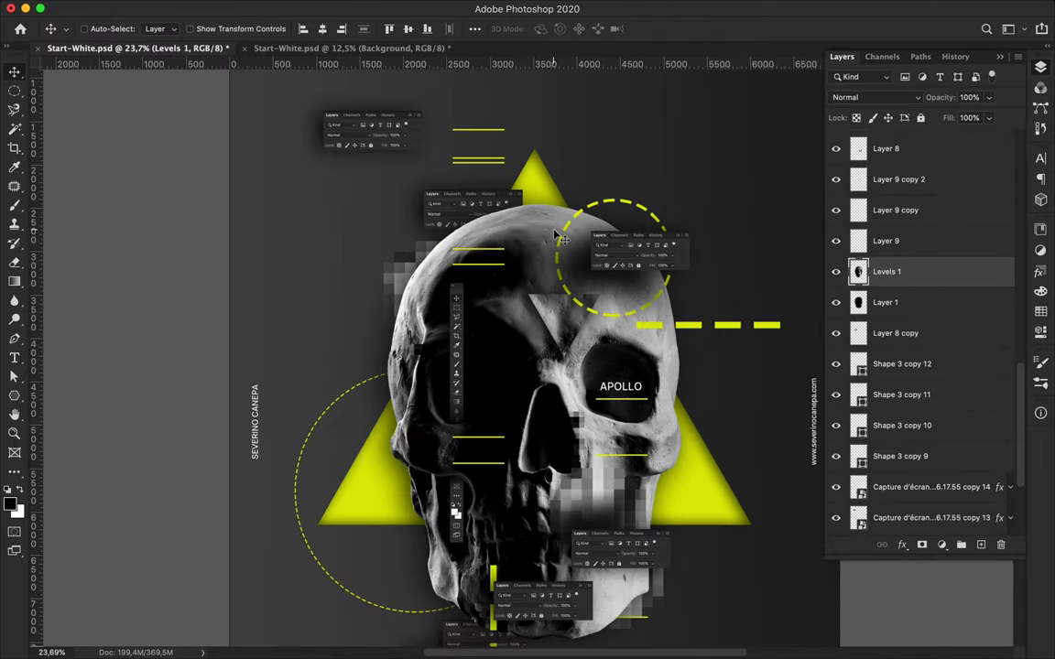
Step: Draw a black-filled rounded rectangle across the skull's crown
scroll(558, 236, "up", 4)
key("p")
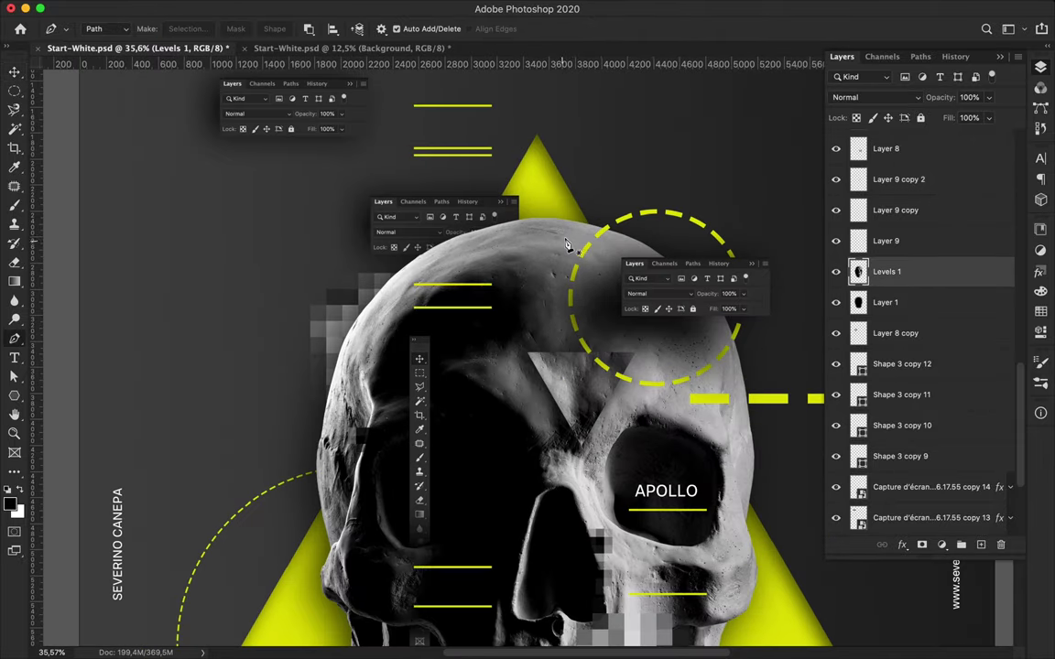
left_click(14, 395)
left_click(82, 392)
left_click_drag(526, 232, 688, 285)
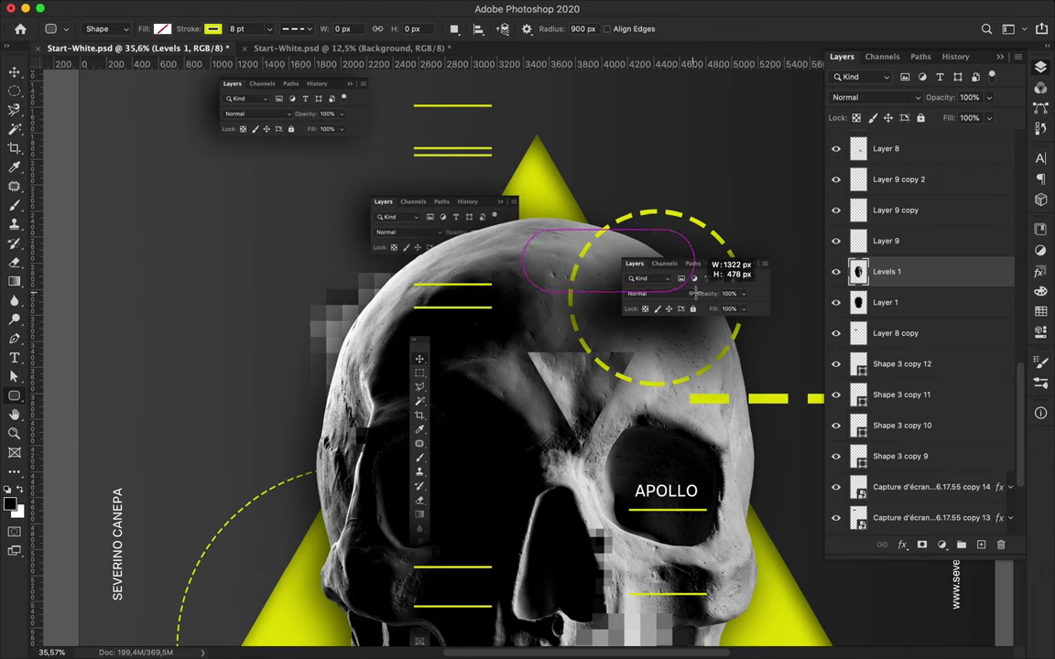
left_click(218, 28)
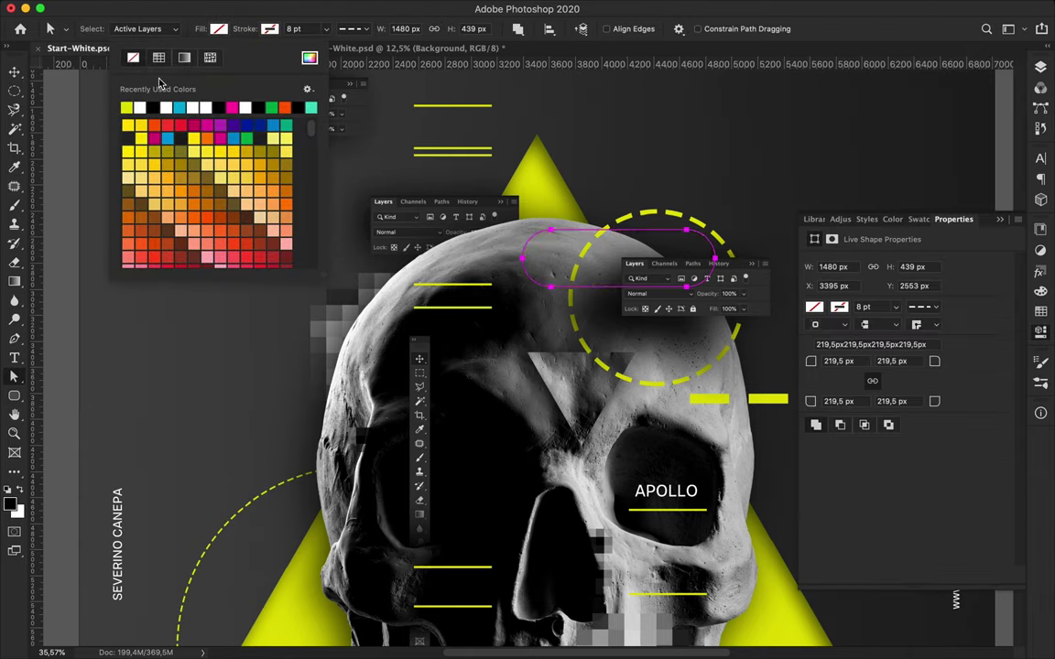
left_click(137, 98)
Step: Warp the rounded rectangle, bending its corner down and flattening its upper curve
key("v")
key("ctrl+t")
right_click(706, 244)
left_click(730, 344)
mouse_move(714, 285)
left_mouse_down()
mouse_move(726, 312)
mouse_move(701, 309)
left_mouse_up()
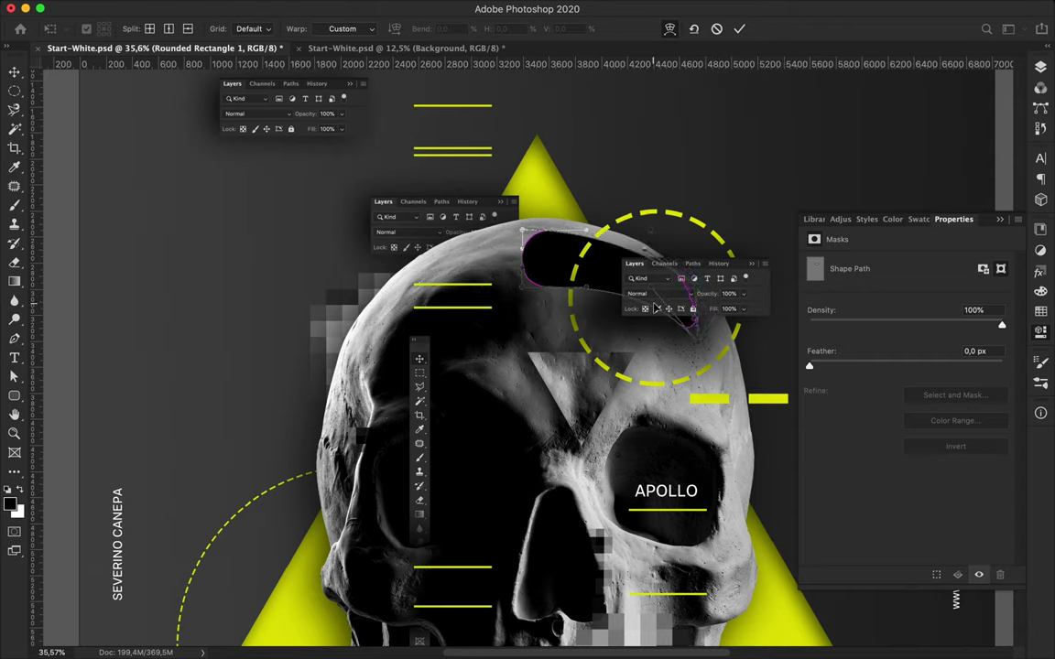
scroll(657, 310, "up", 3)
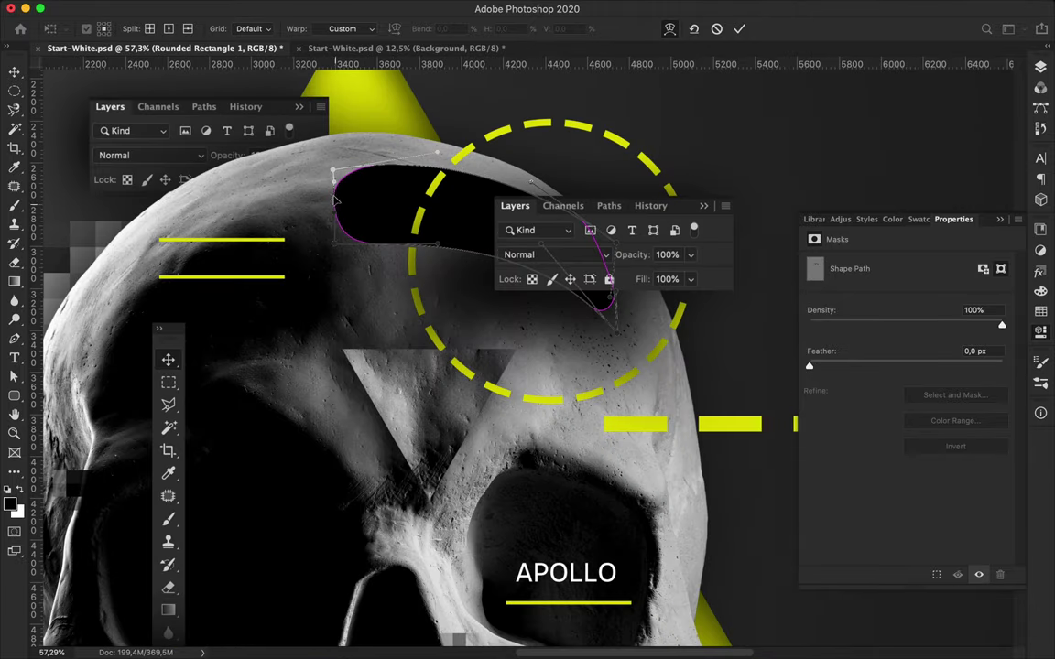
left_click_drag(437, 168, 438, 176)
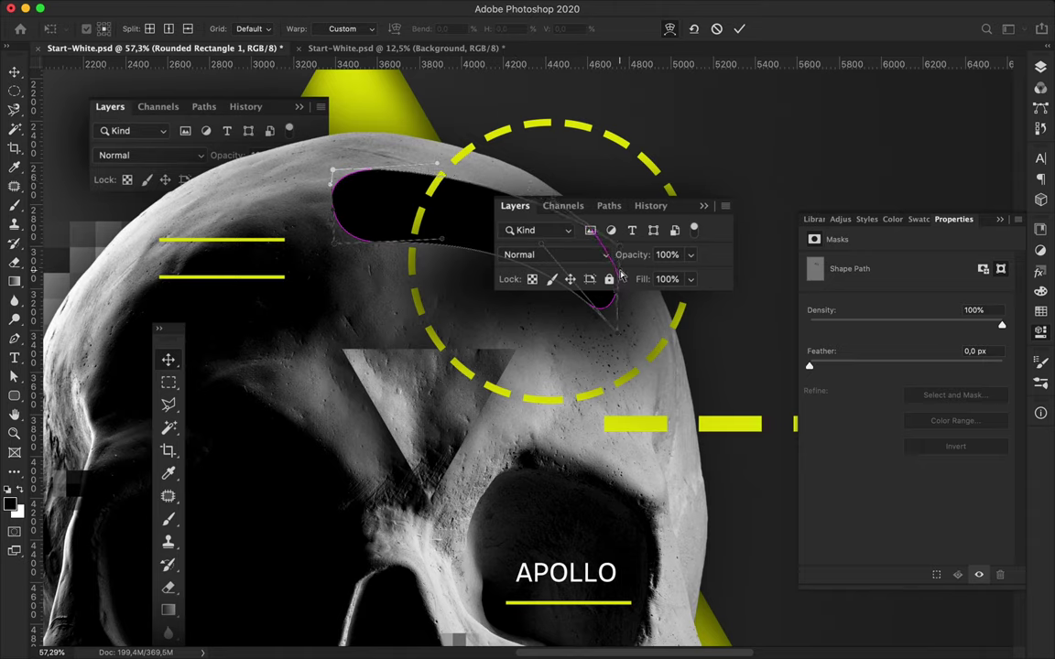
left_click(333, 238)
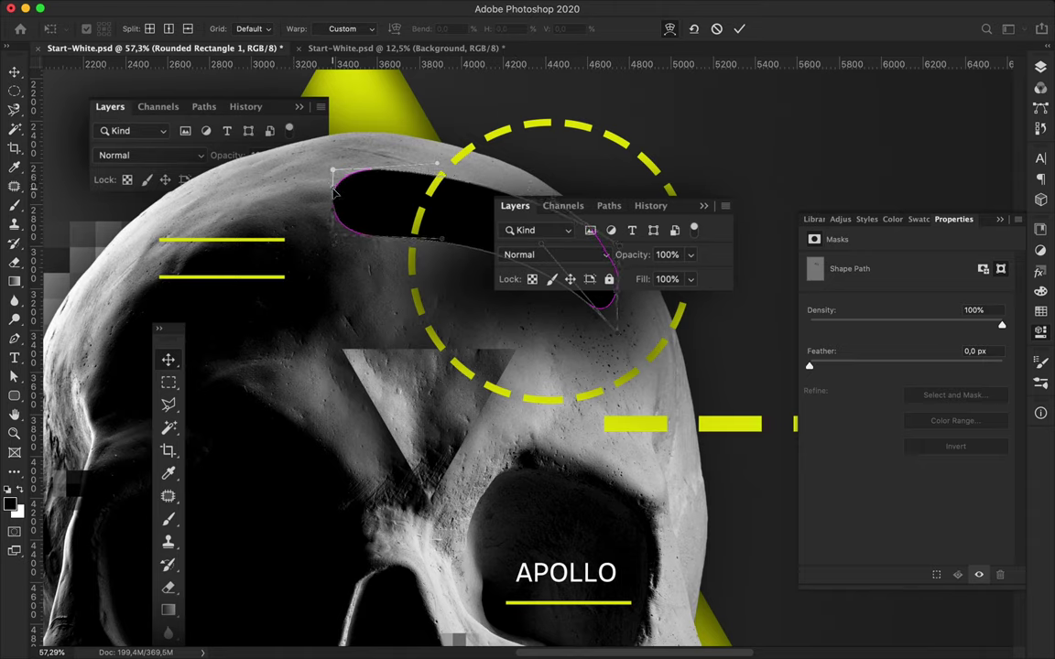
Step: Reshape the edges to bend the black shape upward into an arc and commit the warp
scroll(546, 284, "up", 3)
scroll(531, 220, "up", 3)
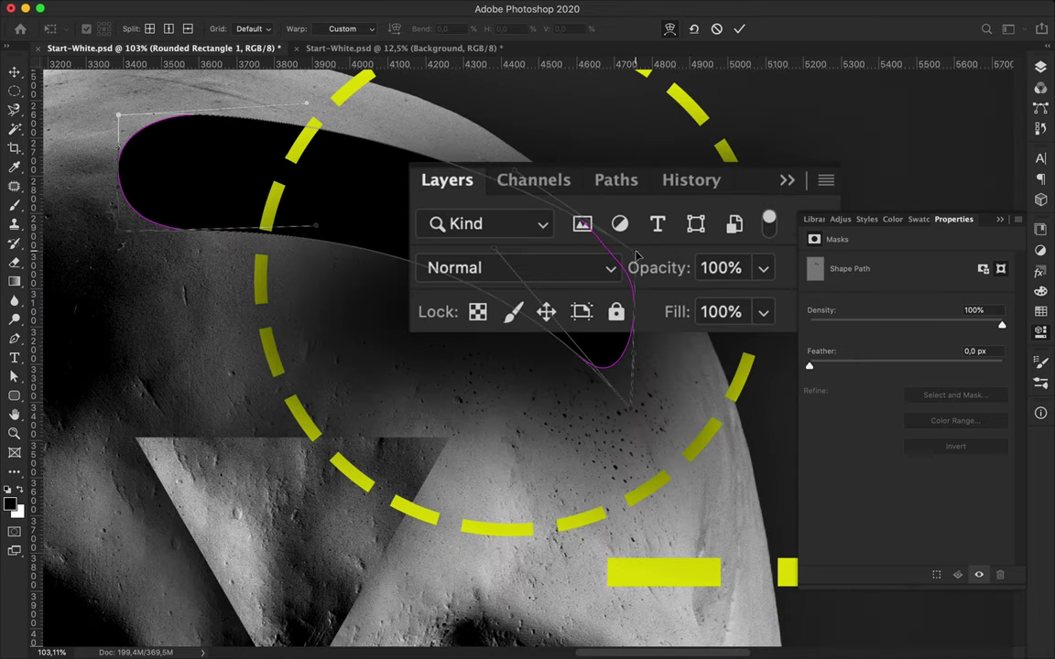
left_click_drag(605, 243, 609, 245)
left_click_drag(544, 174, 473, 154)
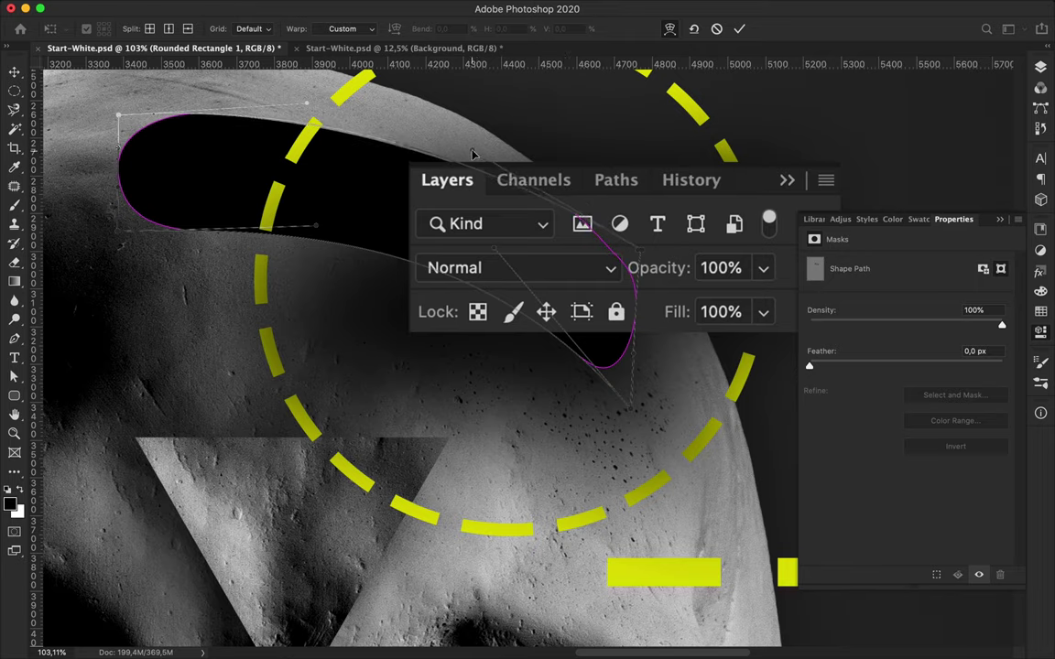
left_click_drag(305, 106, 307, 92)
left_click_drag(314, 221, 318, 204)
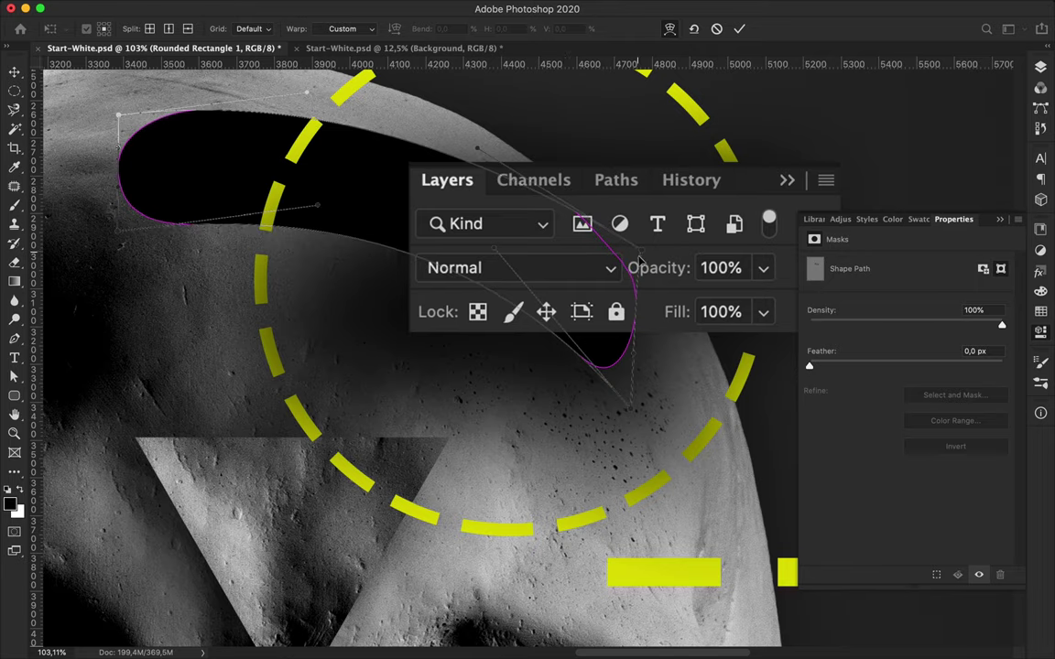
key("Return")
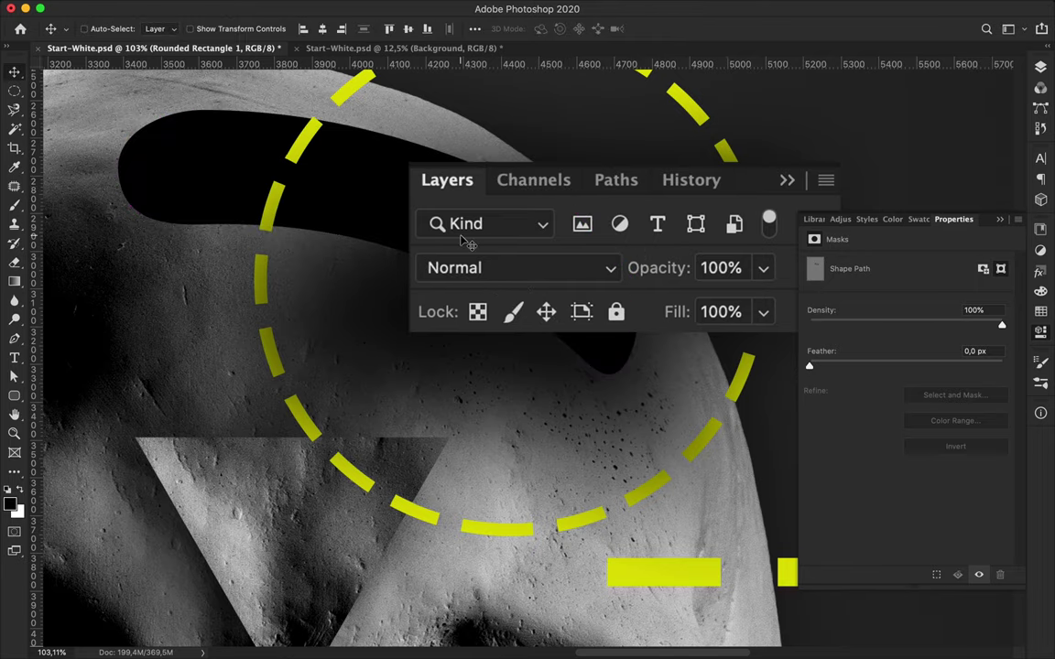
Step: Move Layer 10 above the Layer 9 layers in the stack
left_click_drag(909, 271, 1000, 545)
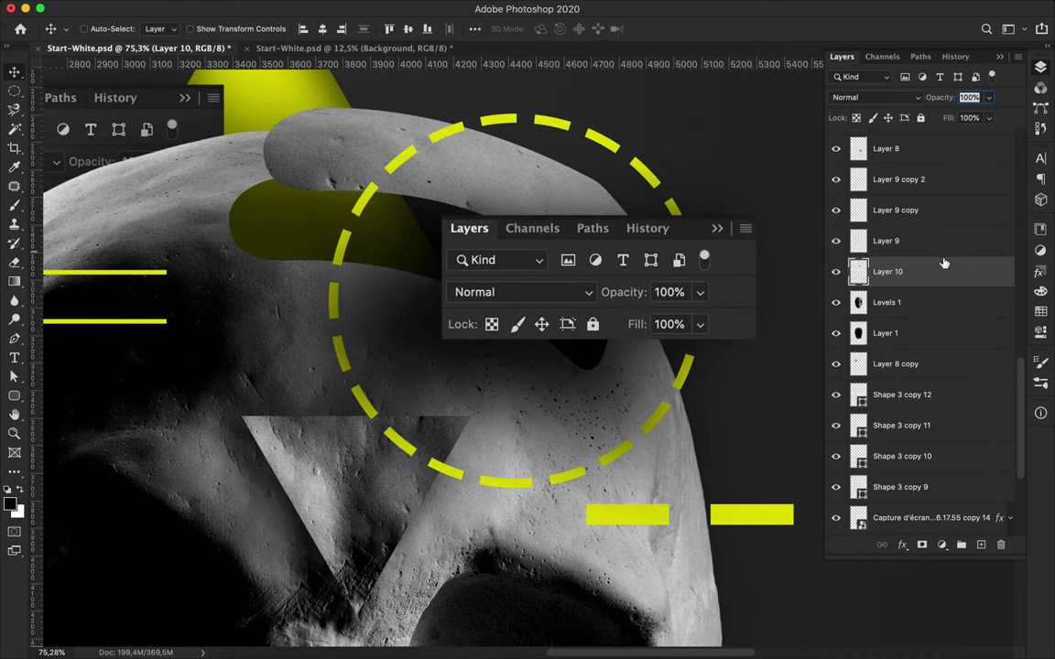
left_click_drag(942, 265, 930, 172)
scroll(930, 173, "up", 2)
mouse_move(931, 214)
left_mouse_down()
mouse_move(920, 121)
mouse_move(902, 174)
left_mouse_up()
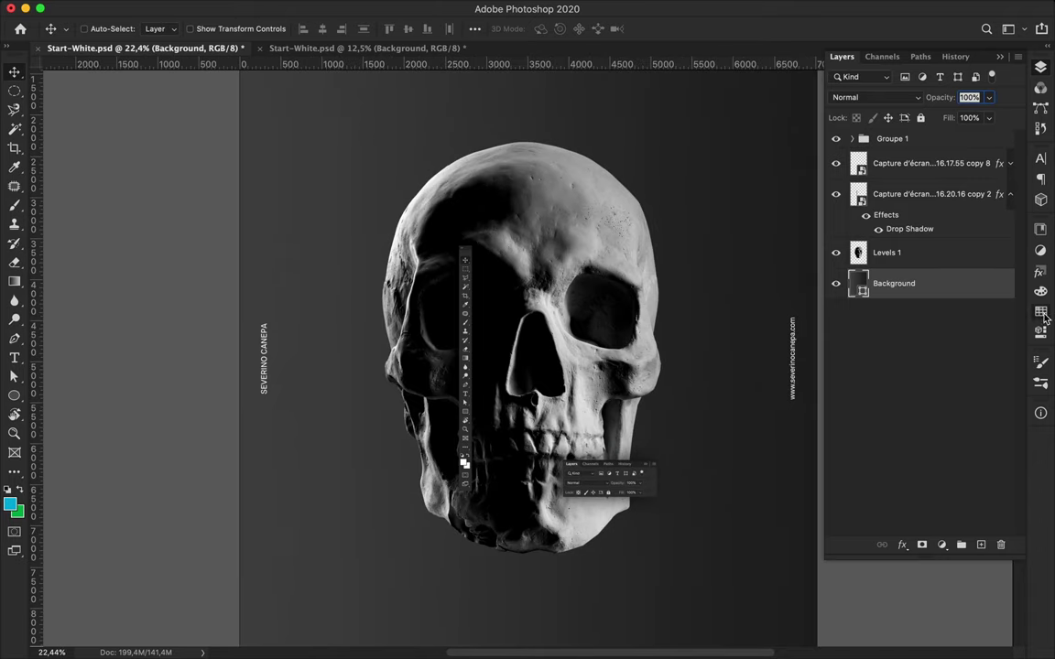
Step: Pick yellow from Swatches and draw a yellow three-sided polygon triangle
left_click(1041, 313)
scroll(916, 366, "down", 5)
left_click(978, 403)
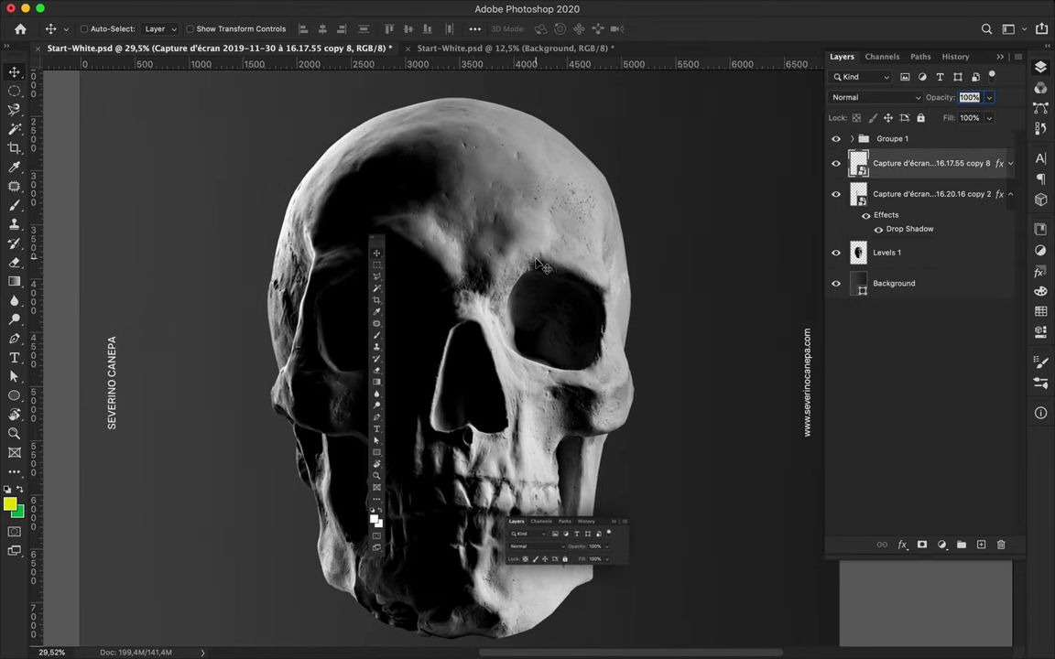
key("u")
left_click(162, 28)
right_click(14, 396)
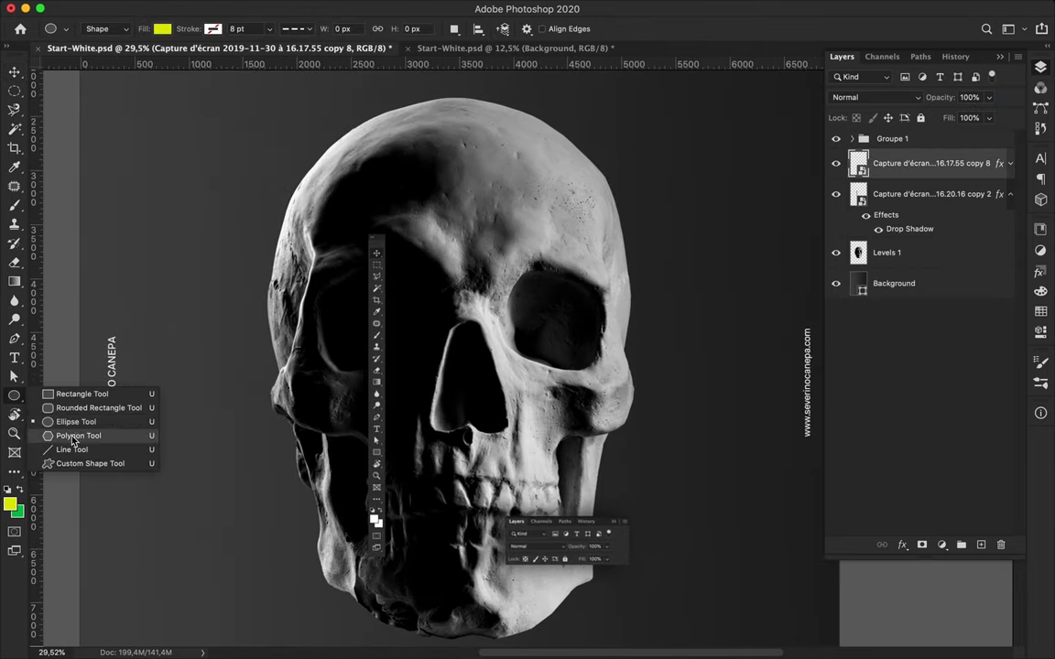
left_click(55, 392)
scroll(537, 221, "down", 2)
left_click_drag(482, 174, 501, 458)
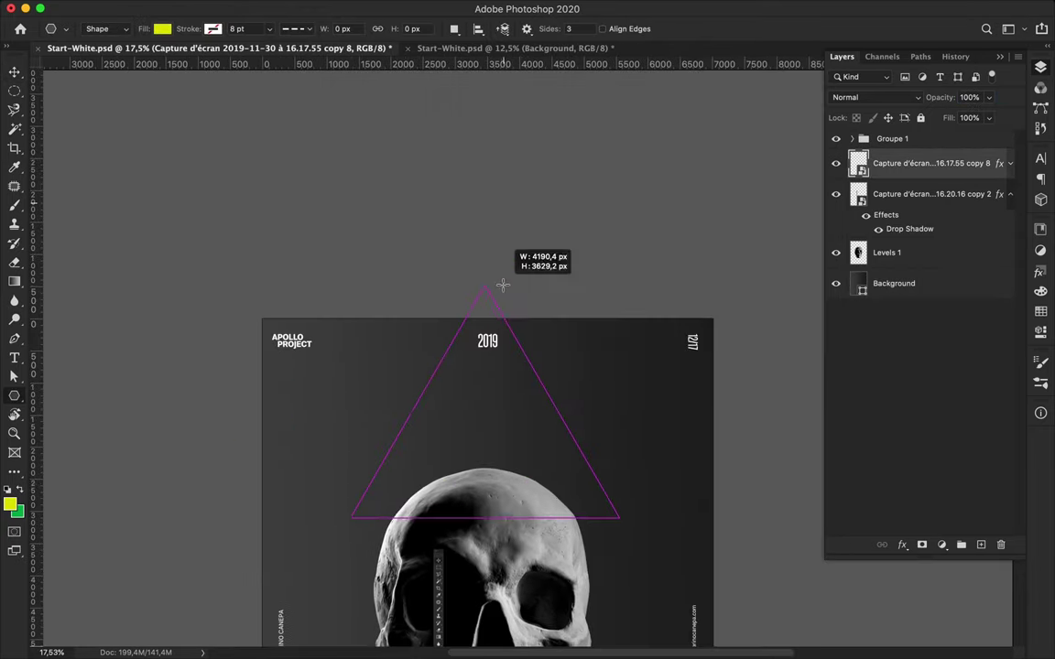
left_click_drag(501, 458, 508, 426)
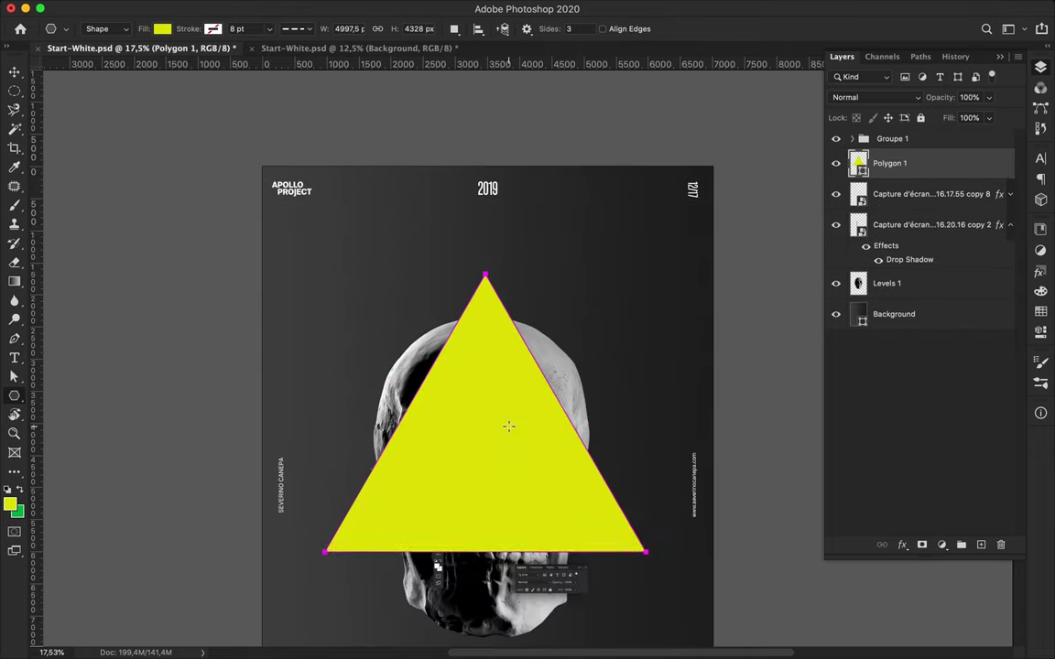
Step: Place Polygon 1 below Levels 1, align it to the canvas centred behind the skull, and open its layer style
left_click_drag(893, 163, 898, 288)
left_click(474, 28)
left_click(518, 164)
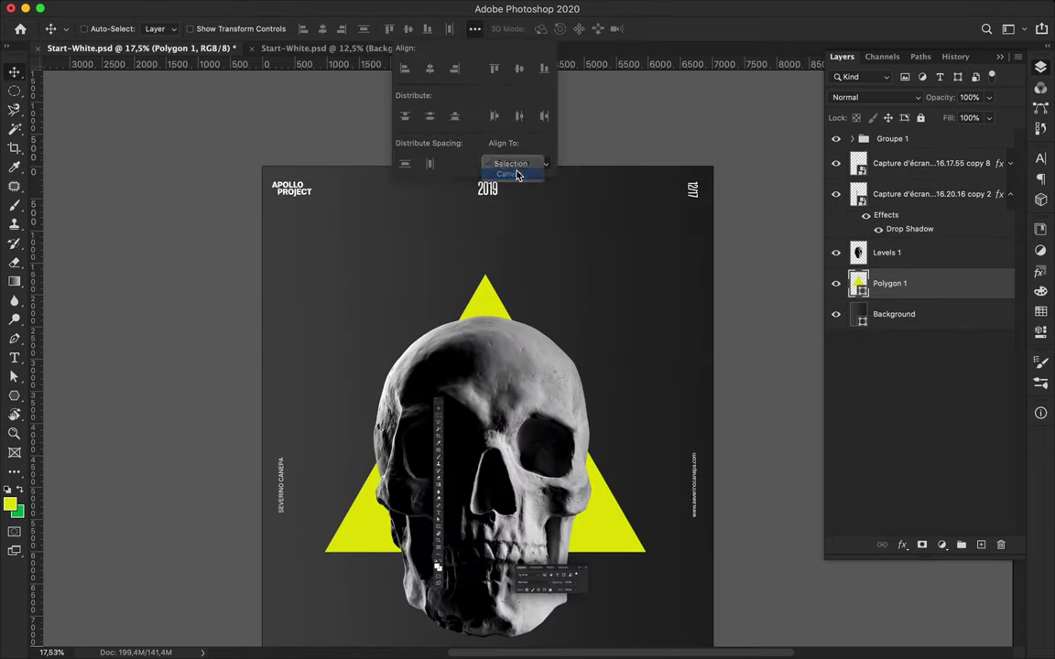
left_click(519, 71)
left_click(889, 283)
scroll(495, 366, "down", 2)
left_click_drag(426, 499, 426, 380)
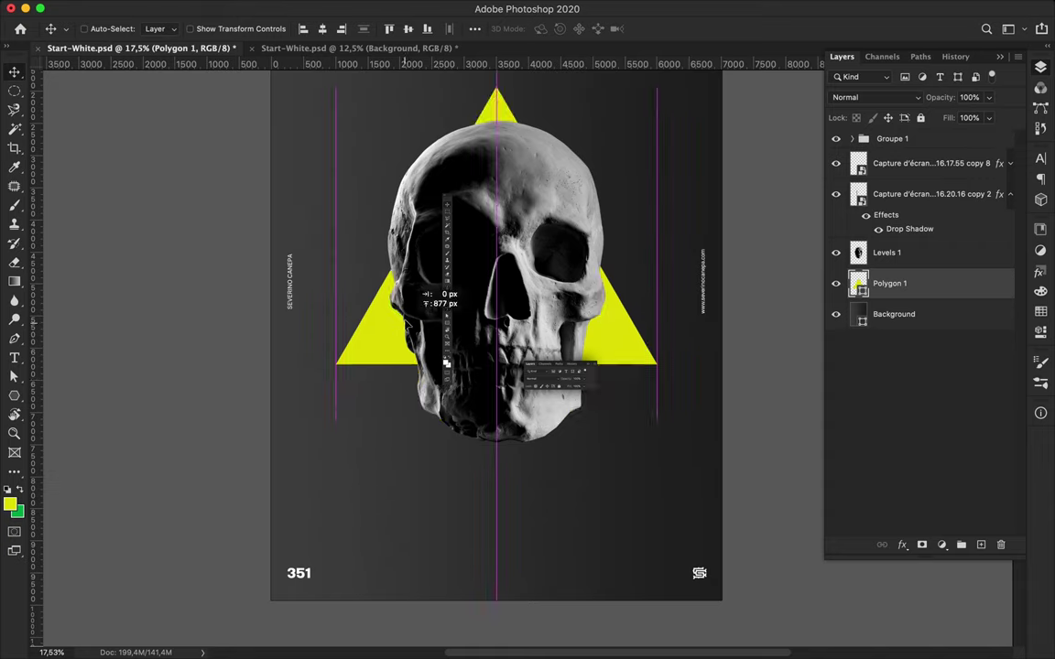
double_click(497, 199)
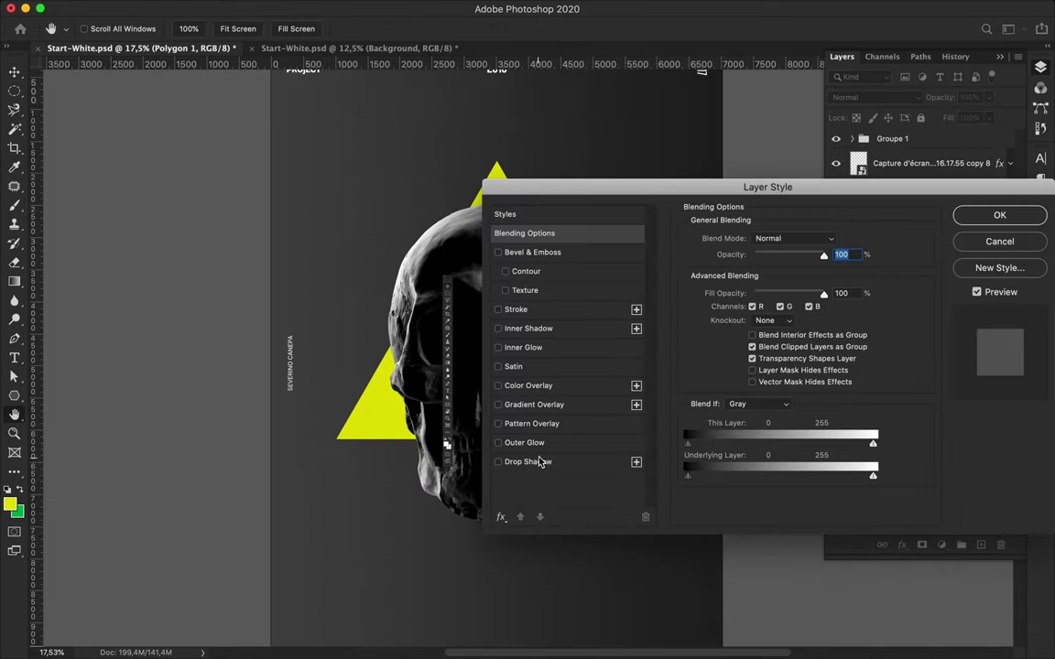
Step: Give Polygon 1 an Inner Shadow (65% opacity, 7% choke, 166 px size), then add a layer above Levels 1
left_click(529, 328)
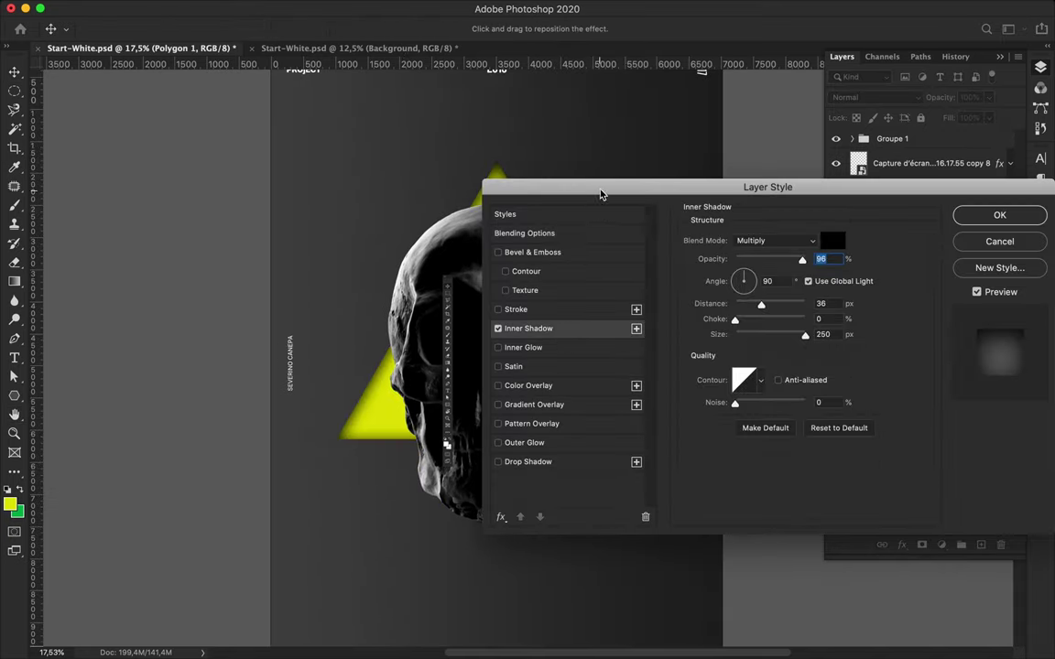
left_click_drag(599, 190, 396, 366)
key("shift+Tab")
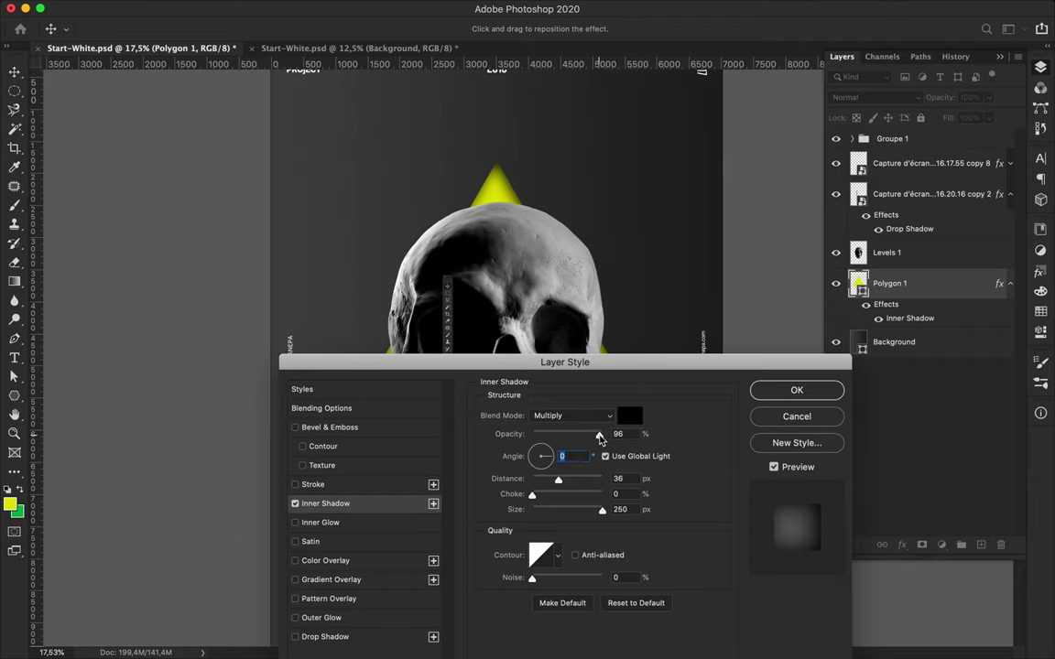
type("65")
mouse_move(550, 364)
left_mouse_down()
mouse_move(875, 210)
mouse_move(786, 112)
left_mouse_up()
left_click_drag(768, 243, 775, 244)
mouse_move(839, 258)
left_mouse_down()
mouse_move(818, 257)
mouse_move(837, 226)
mouse_move(798, 228)
left_mouse_up()
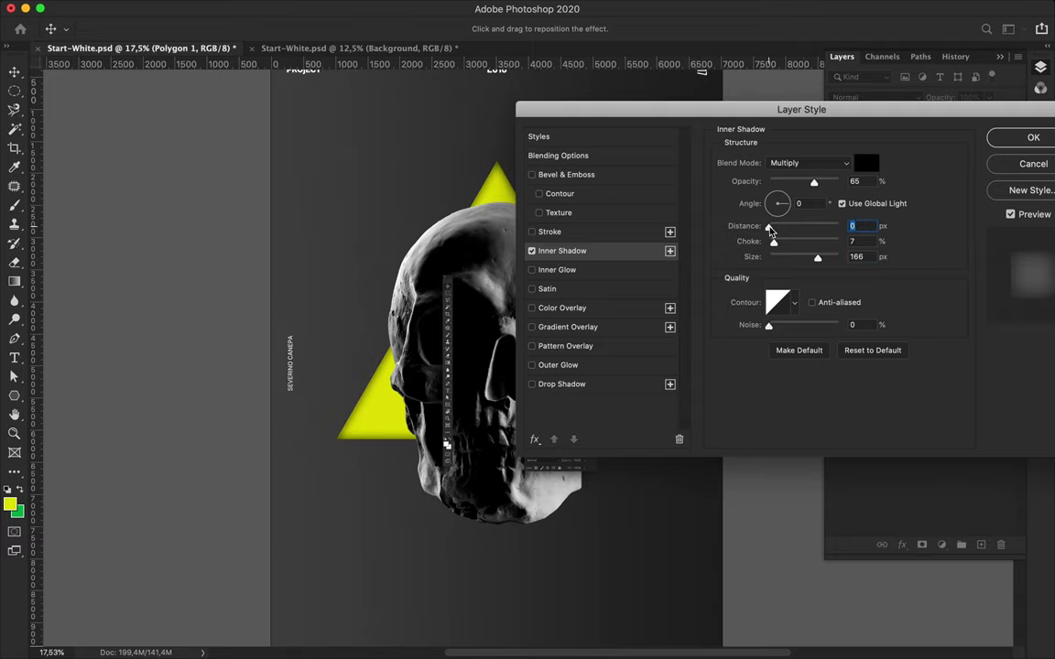
left_click_drag(720, 112, 710, 77)
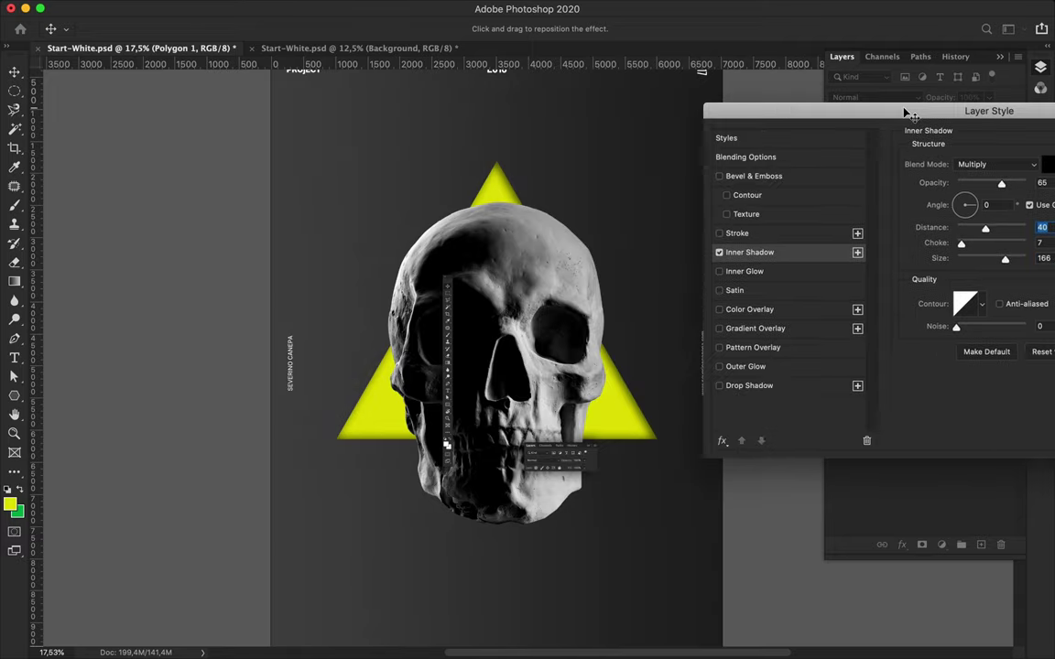
left_click(1016, 105)
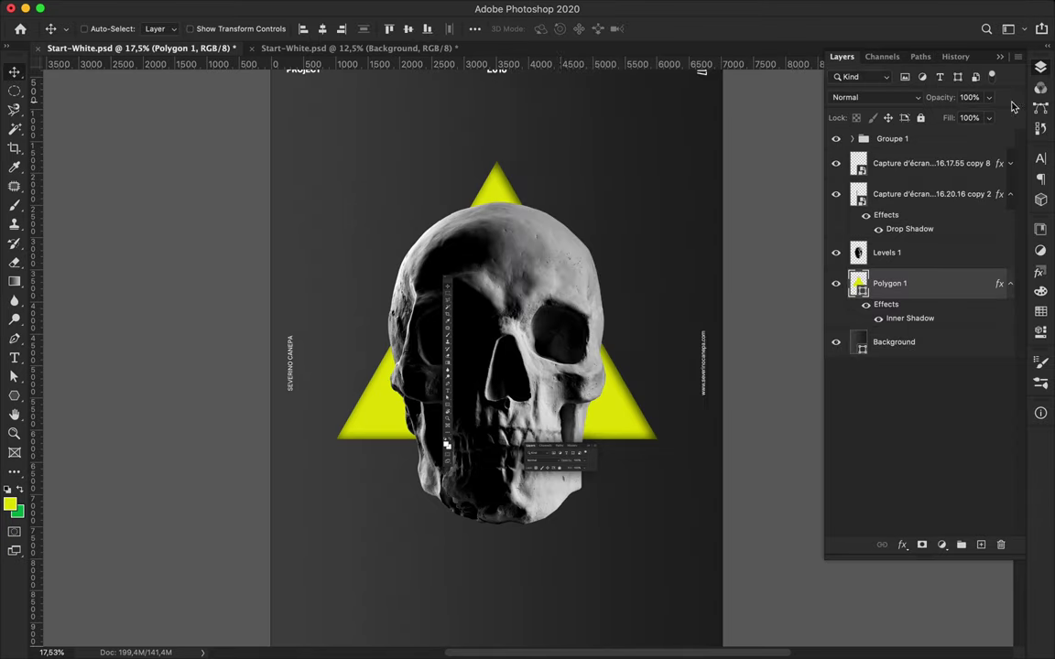
left_click(916, 253)
key("ctrl+shift+alt+n")
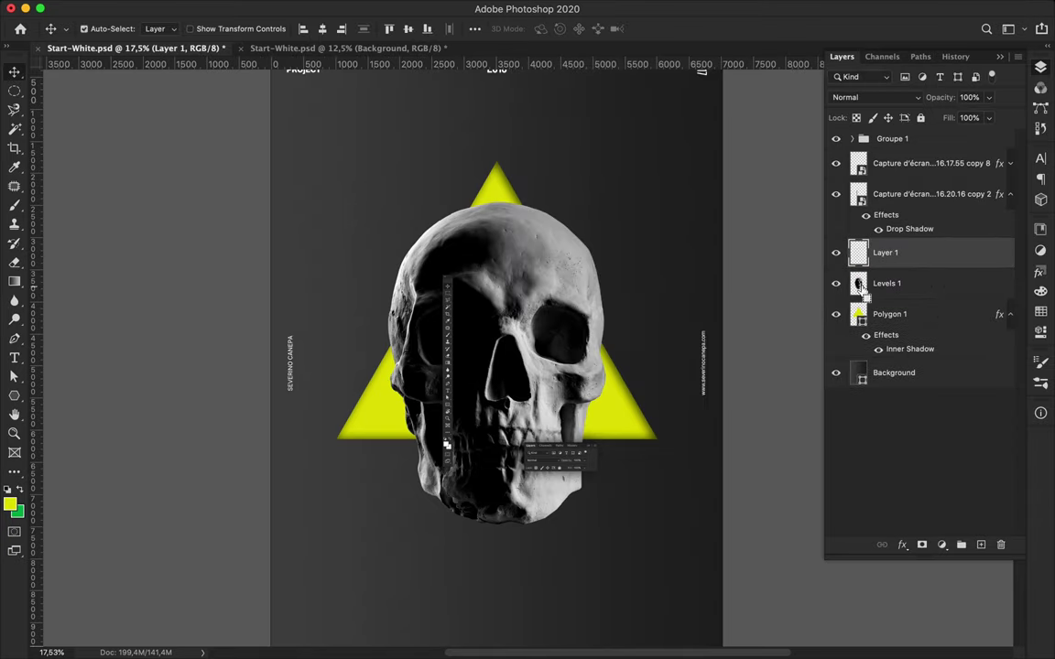
Step: Paint the skull selection black with a soft round brush on Layer 1, placed below Levels 1
left_click(858, 283, "ctrl")
key("b")
left_click(106, 28)
scroll(233, 362, "up", 5)
left_click(94, 212)
mouse_move(430, 238)
left_mouse_down()
mouse_move(541, 302)
mouse_move(565, 259)
left_mouse_up()
key("v")
left_click_drag(885, 253, 904, 283)
Step: Apply a 150,1 px Gaussian Blur, offset the shadow slightly, and set its opacity to 78%
left_click(343, 7)
mouse_move(349, 181)
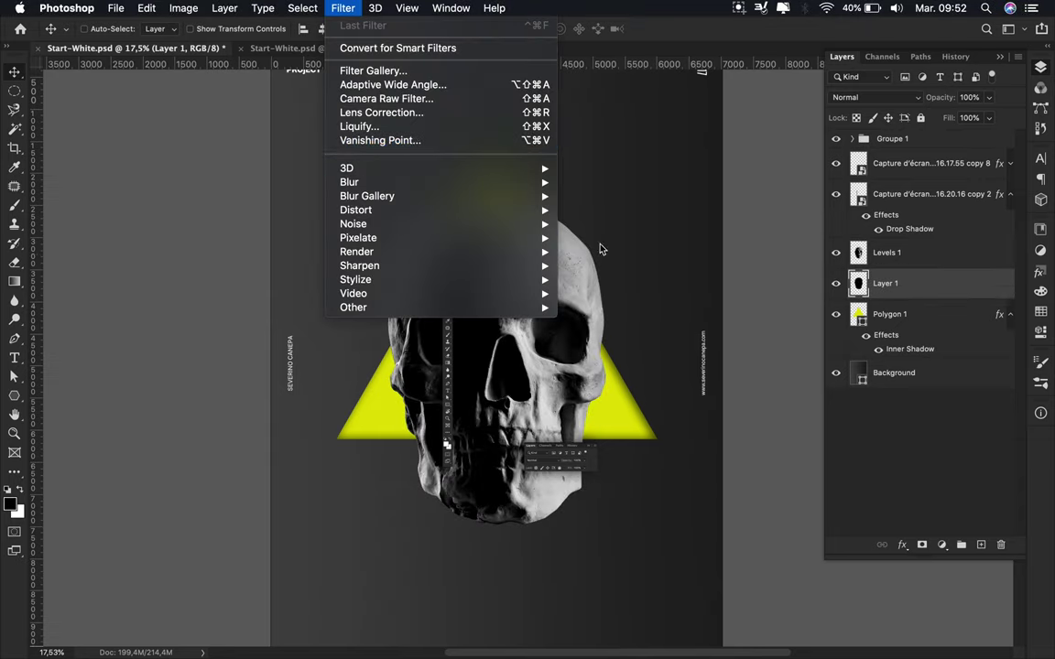
left_click(592, 239)
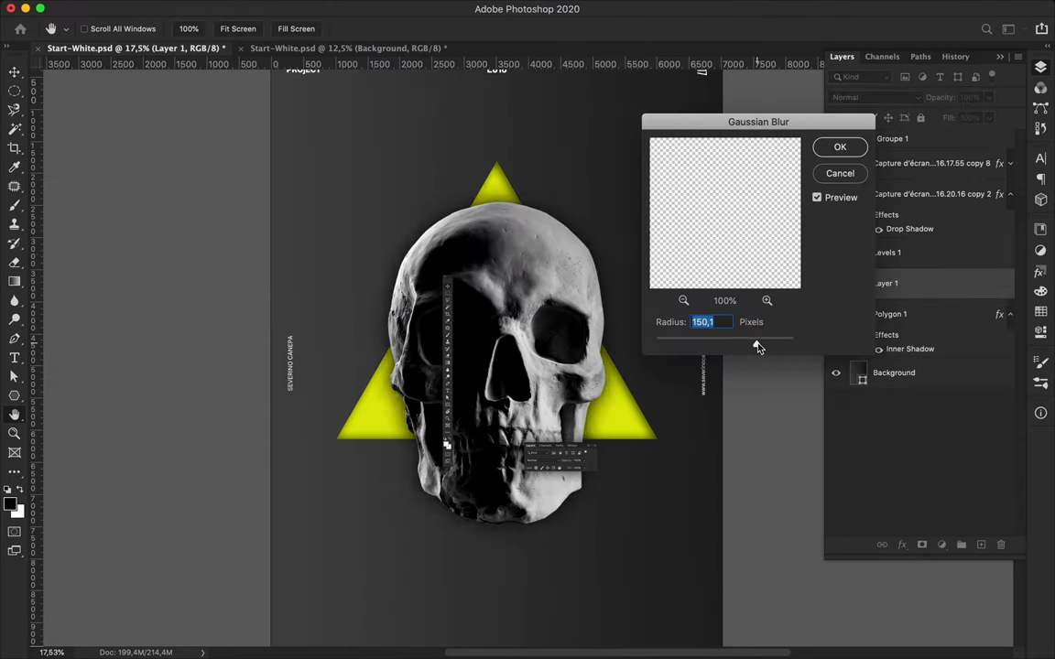
left_click(840, 147)
left_click_drag(619, 356, 604, 360)
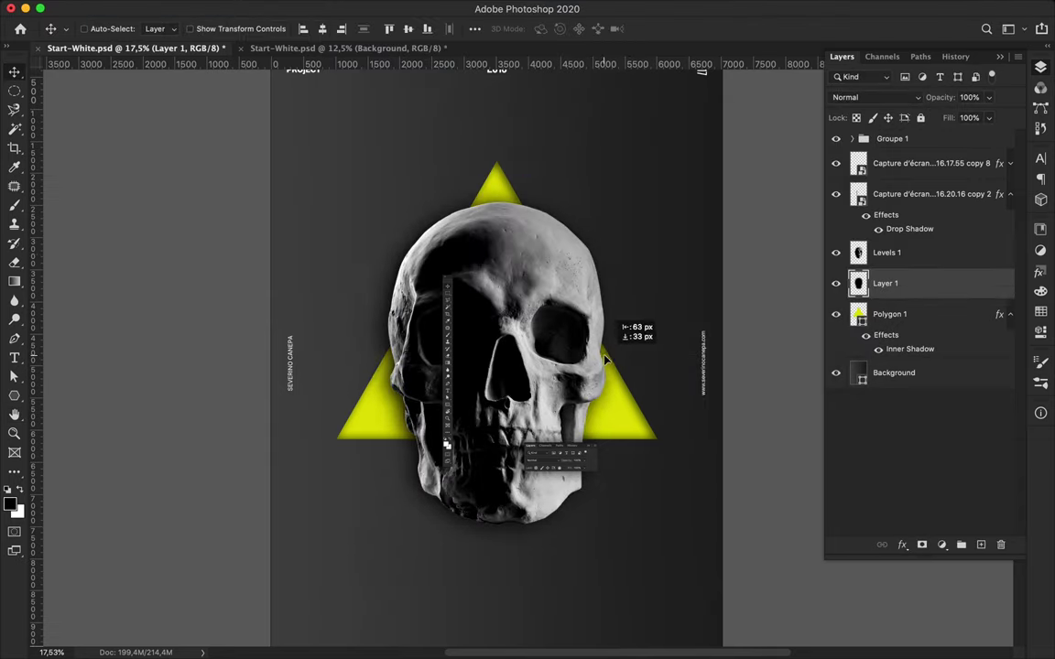
left_click_drag(978, 118, 973, 117)
scroll(632, 279, "up", 3)
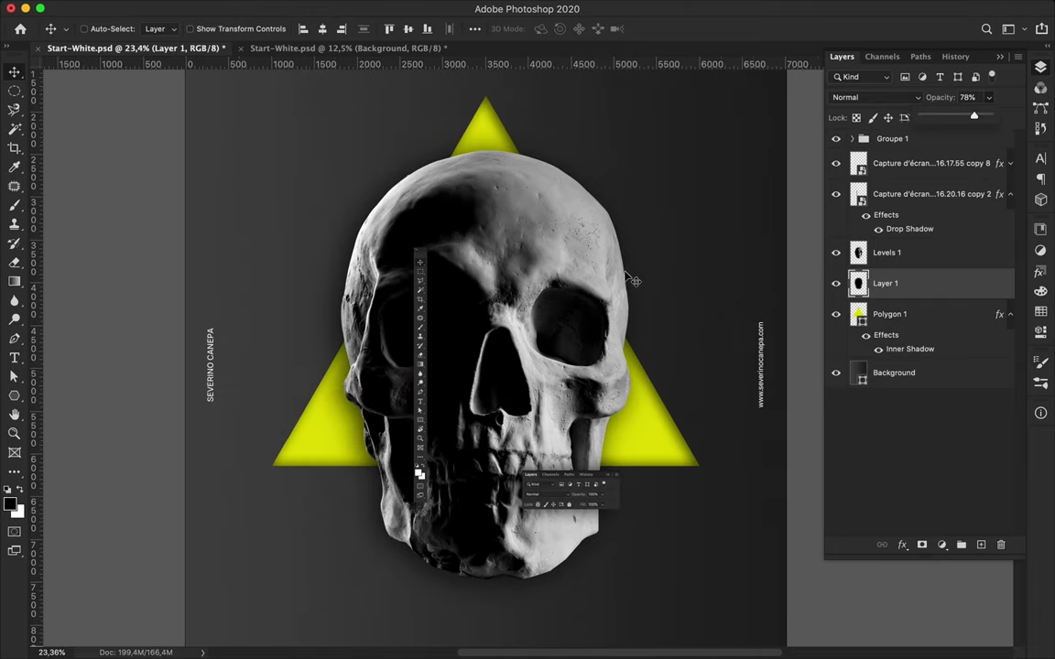
Step: Rasterize the Polygon 1 triangle layer and shift the toolbar screenshot right
right_click(911, 314)
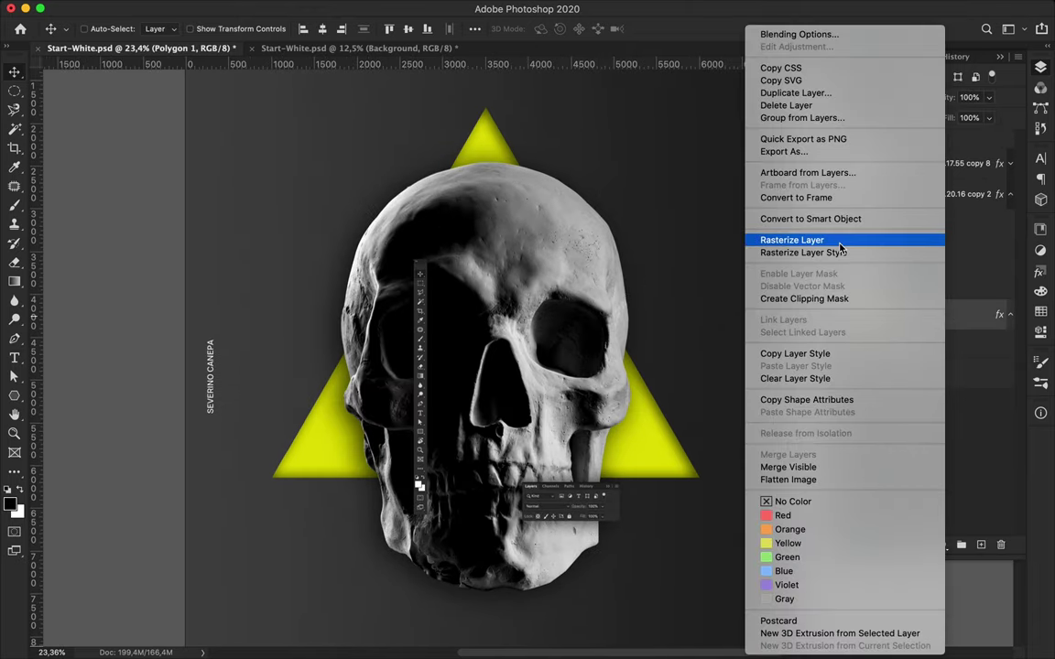
left_click(797, 235)
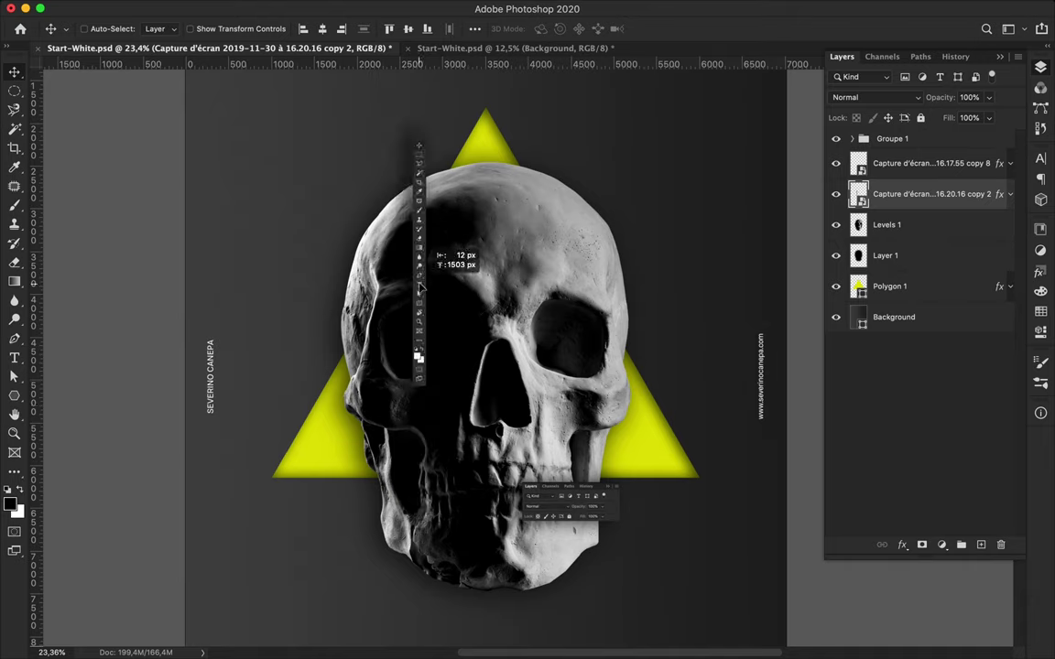
mouse_move(419, 464)
left_mouse_down()
mouse_move(680, 438)
mouse_move(424, 330)
left_mouse_up()
Step: Scatter panel-screenshot copies 9–13 over the skull, moving copy 12 below Layer 1, and hide the toolbar screenshot
mouse_move(568, 499)
left_mouse_down()
mouse_move(413, 580)
mouse_move(595, 160)
mouse_move(449, 160)
left_mouse_up()
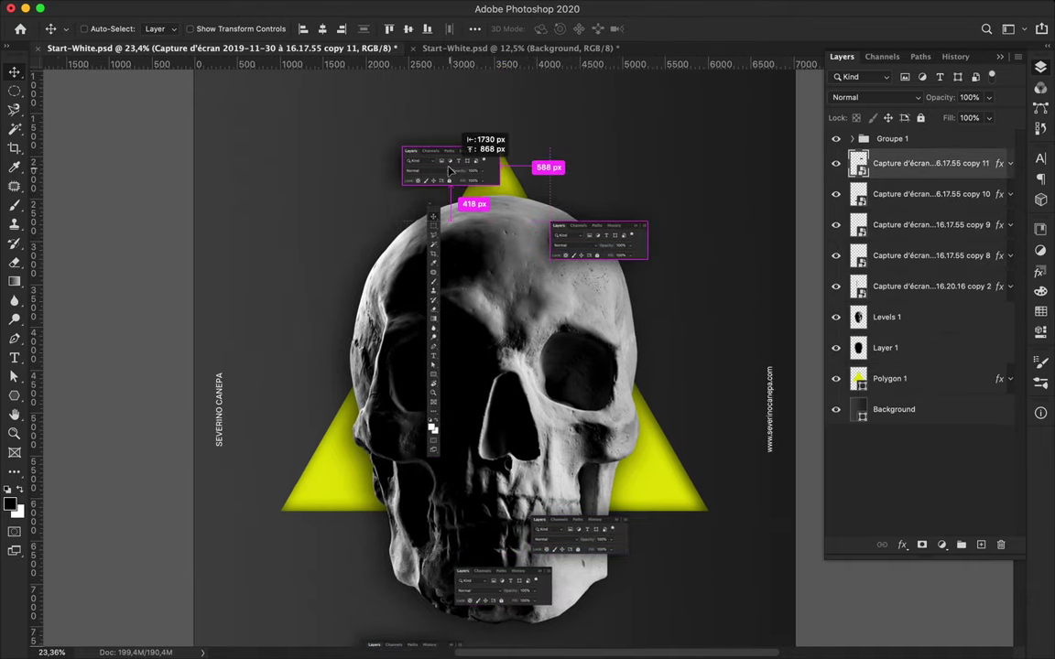
mouse_move(925, 164)
left_mouse_down()
mouse_move(905, 339)
mouse_move(867, 378)
left_mouse_up()
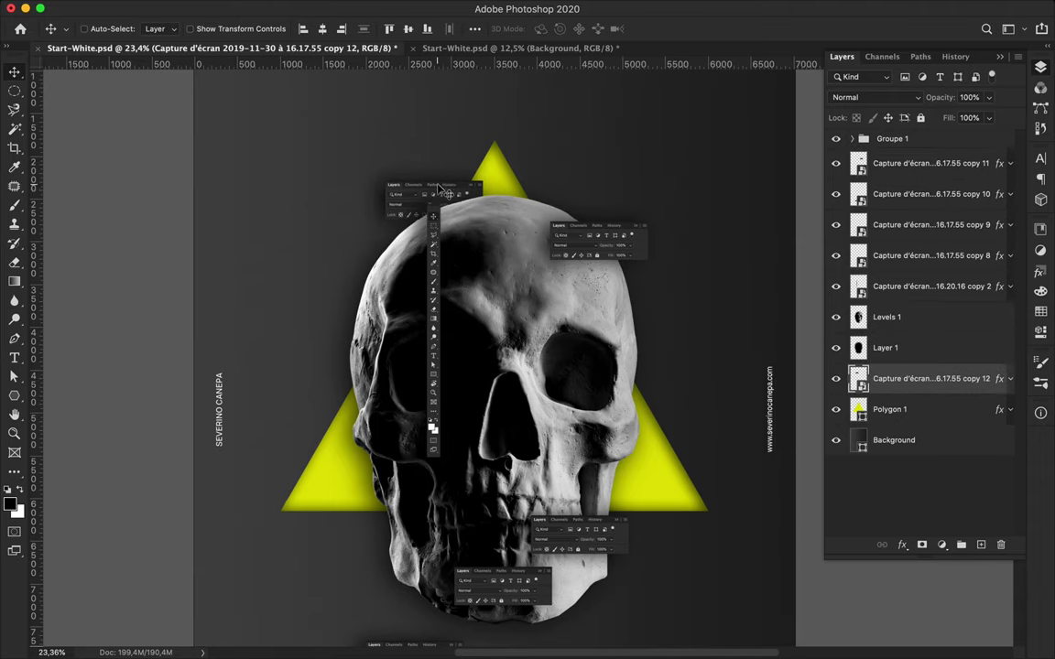
left_click_drag(412, 188, 384, 137)
scroll(438, 220, "down", 2)
scroll(438, 220, "up", 3)
left_click_drag(389, 193, 337, 352)
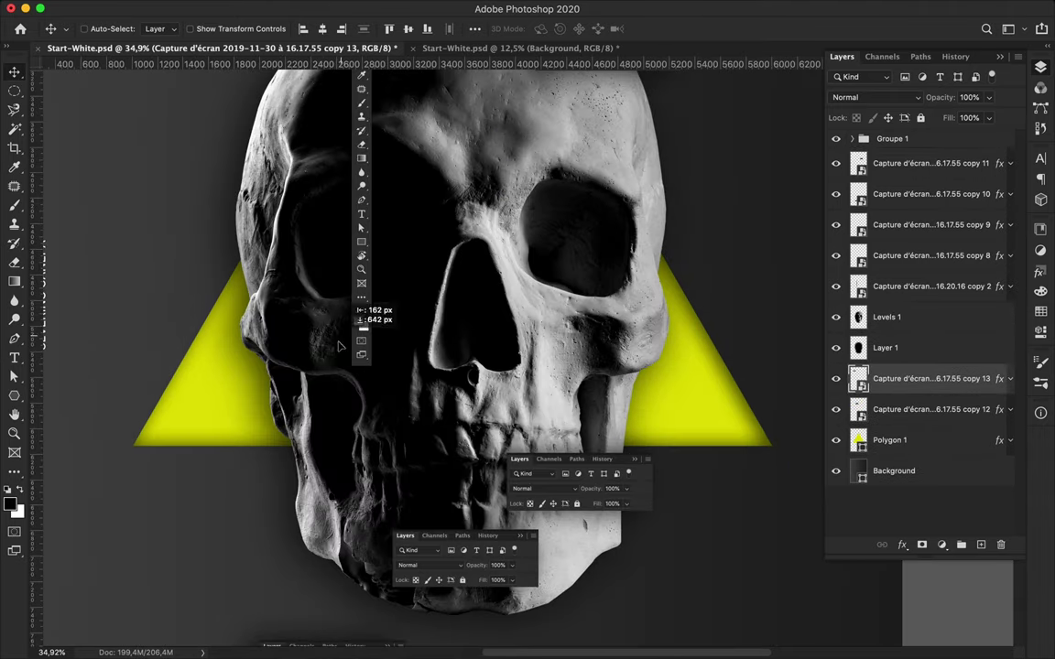
scroll(531, 302, "up", 2)
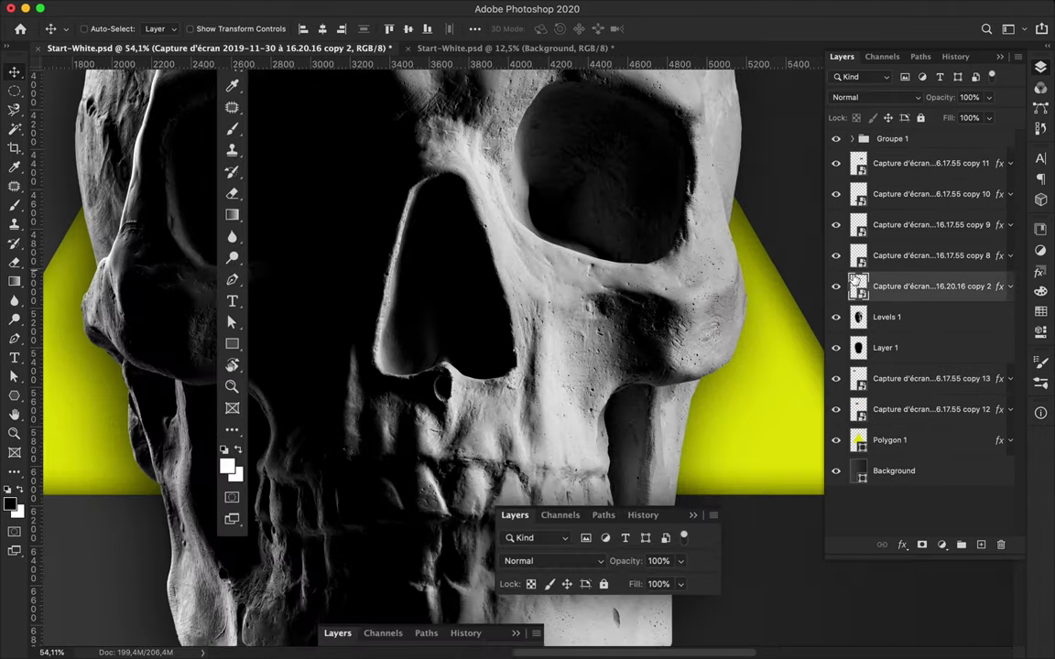
left_click(835, 286)
left_click(886, 317)
scroll(547, 303, "up", 2)
scroll(548, 302, "up", 2)
Step: Trace a plain pen path around the skull's eye socket area
key("p")
left_click(105, 28)
left_click(835, 285)
left_click(405, 225)
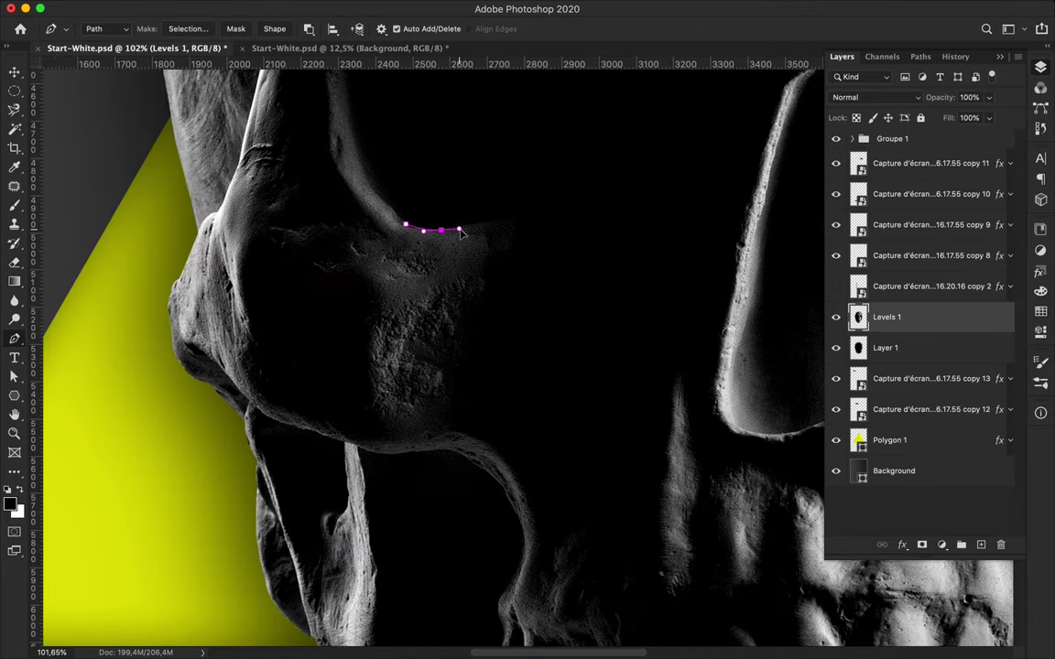
scroll(515, 511, "up", 3)
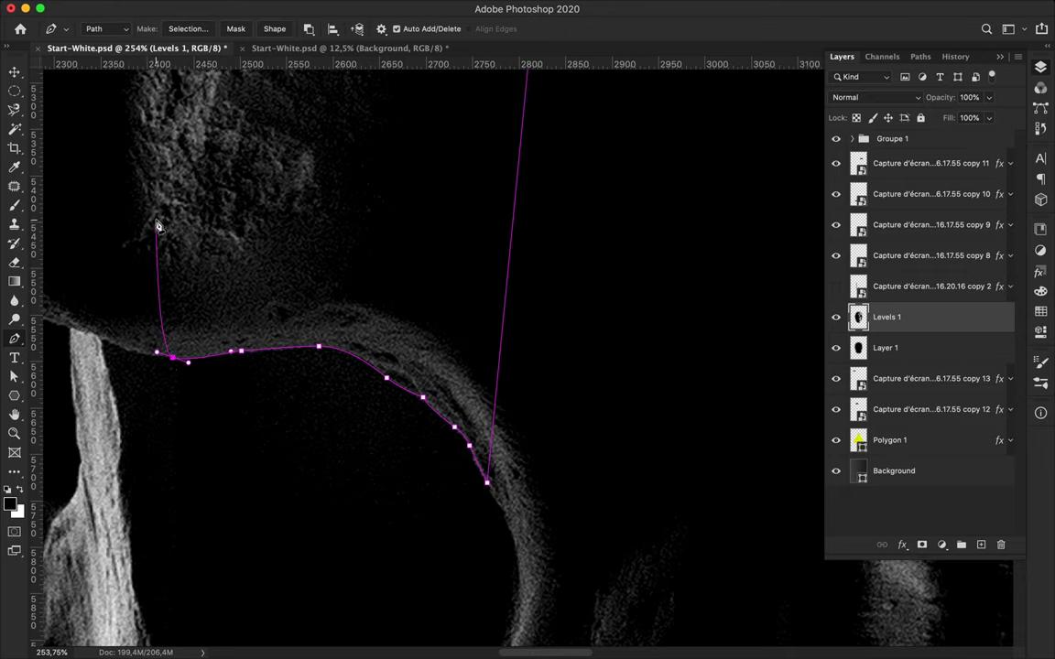
scroll(158, 227, "up", 10)
scroll(210, 180, "up", 1)
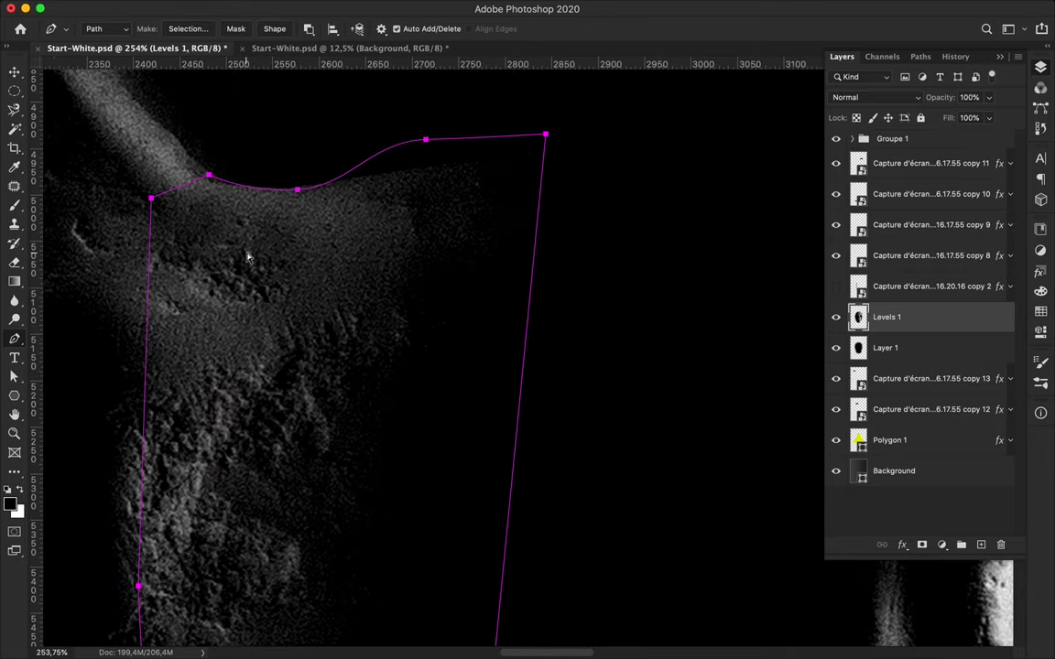
Step: Mask toolbar screenshot copy 2 to the path selection and add blank Layer 2 above
key("super+0")
left_click(188, 28)
left_click(565, 258)
left_click(916, 286)
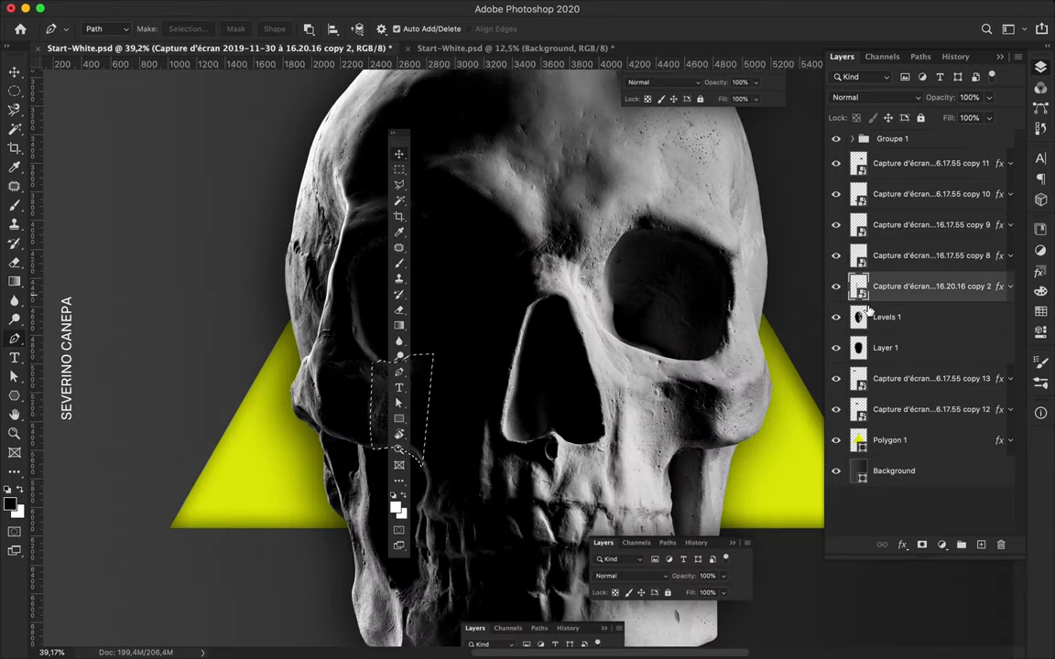
left_click(923, 545)
scroll(569, 364, "up", 3)
left_click(980, 545)
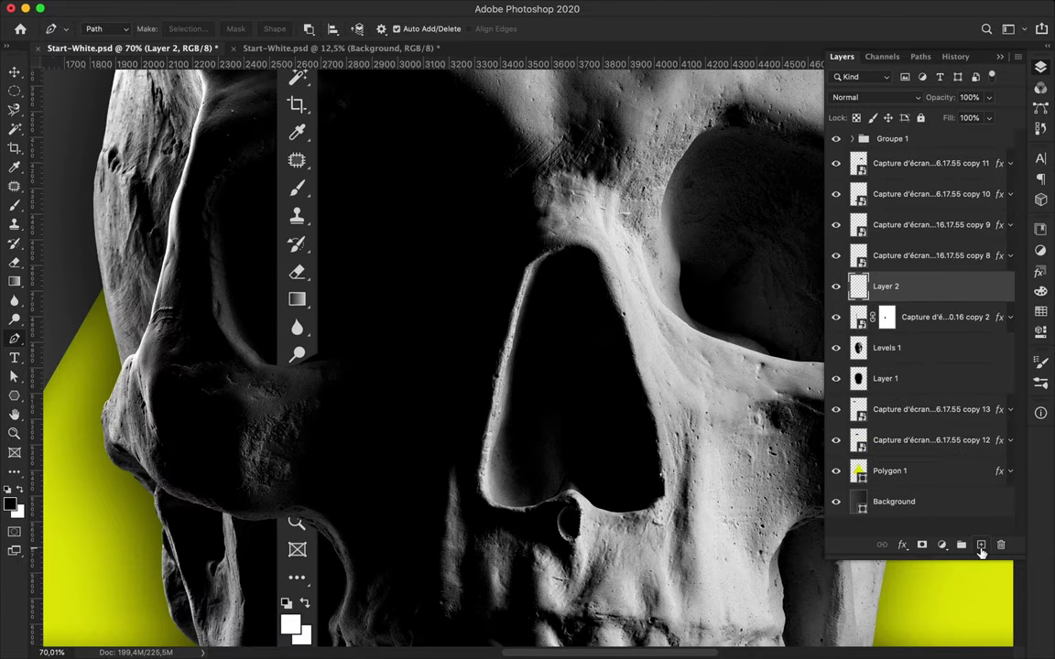
Step: Fill an oval over the left eye socket with a black-to-transparent gradient on clipped Layer 2
key("m")
left_click_drag(229, 203, 372, 392)
key("g")
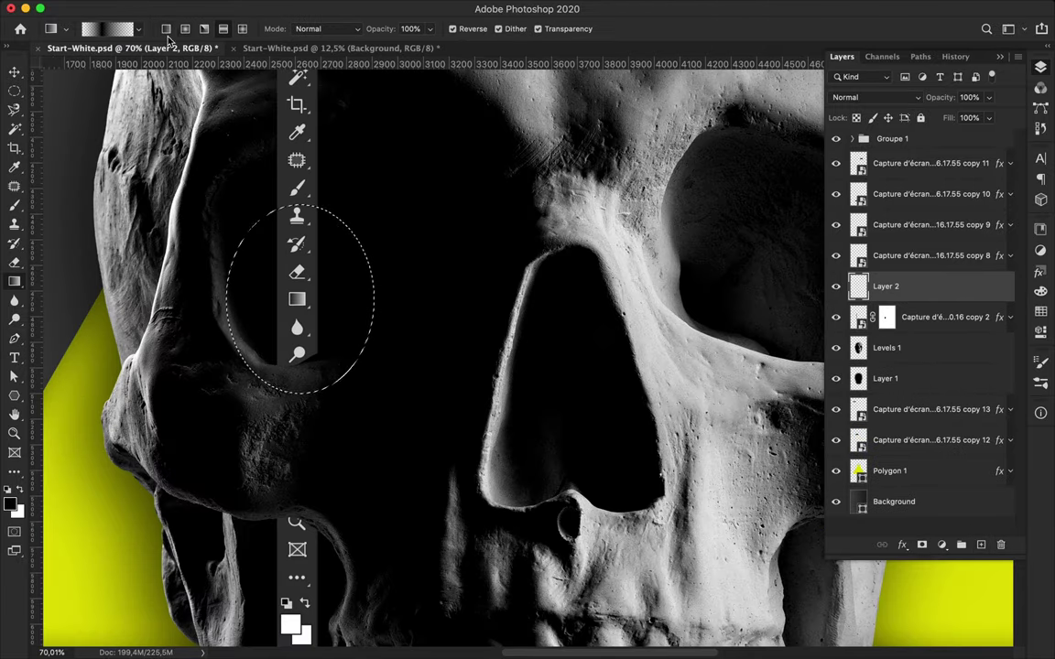
left_click(92, 29)
left_click(639, 461)
key("Return")
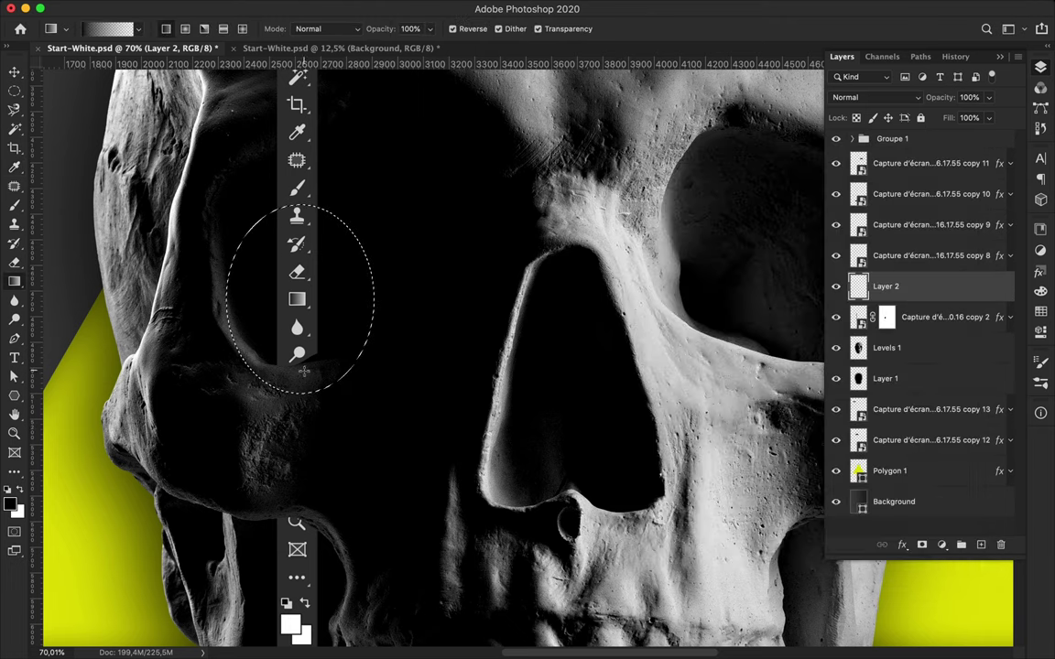
left_click_drag(298, 370, 299, 223)
key("v")
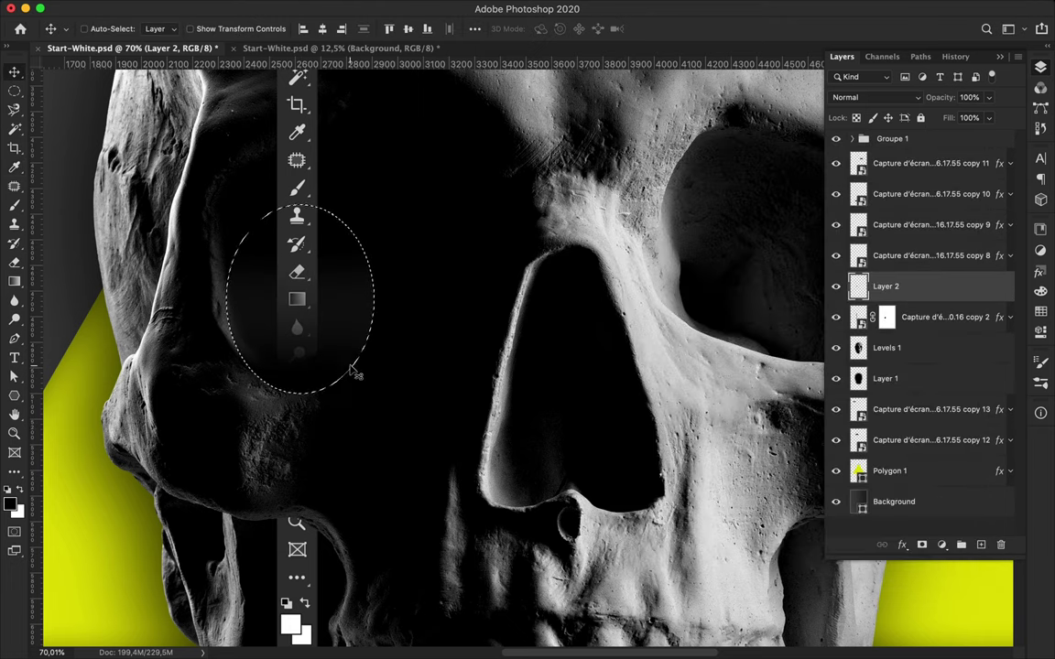
key("m")
left_click(405, 371)
key("v")
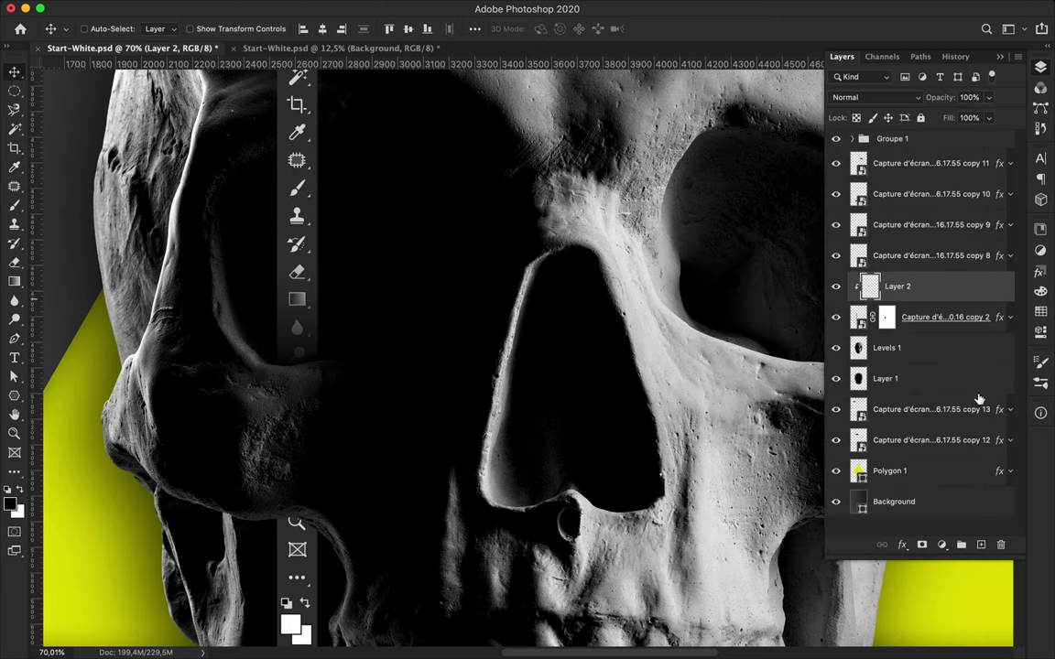
Step: On new Layer 3, gradient-fill an oval over the lower cheek, clipped to the layer beneath
left_click(981, 545)
scroll(235, 506, "down", 5)
key("m")
left_click_drag(235, 251, 340, 454)
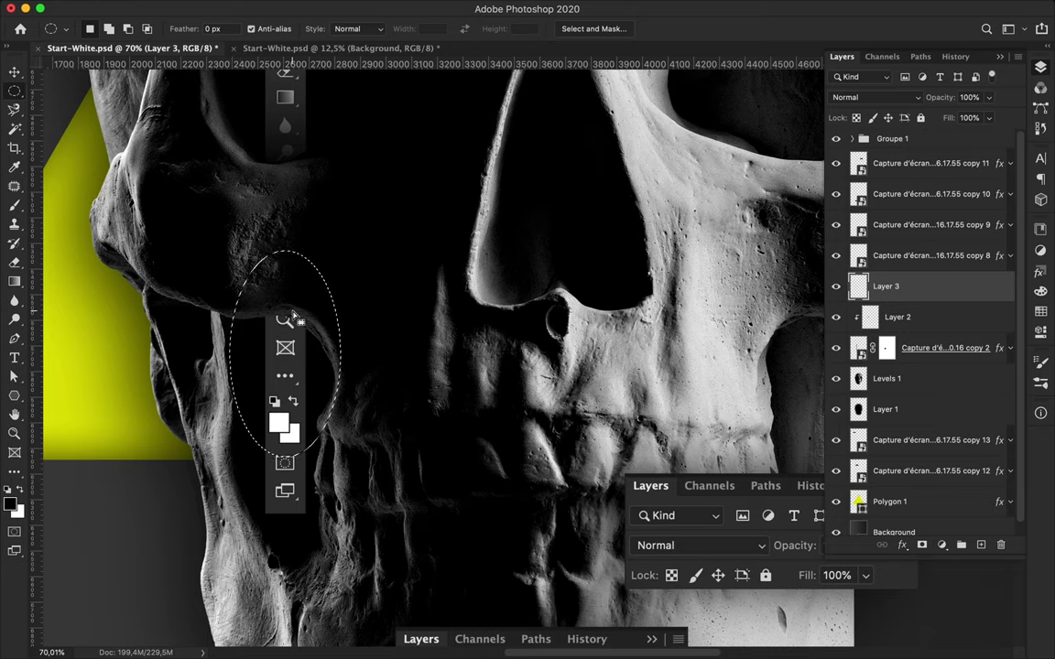
key("g")
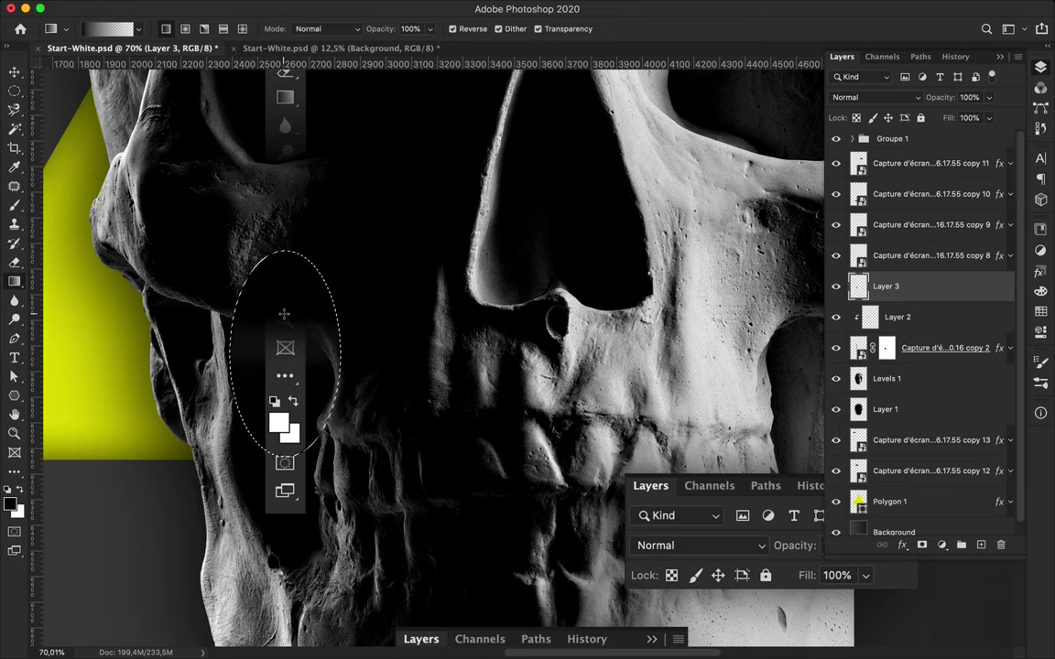
key("ctrl+alt+g")
key("ctrl+d")
key("m")
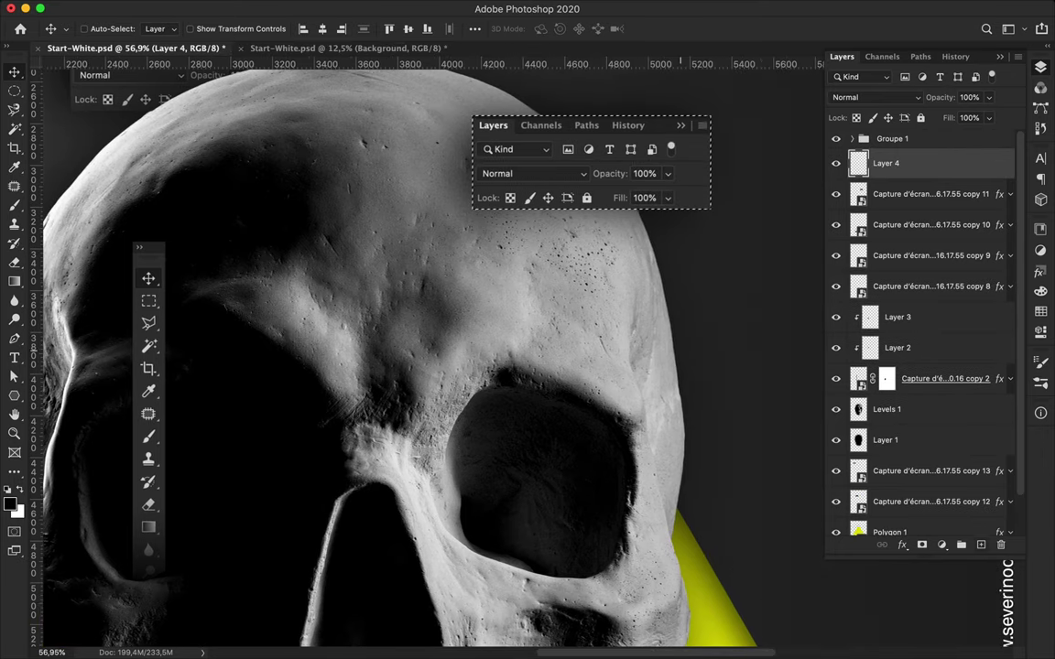
Step: Move Layer 4 below copy 11 and warp its black shadow downward into a curve
left_click(343, 8)
key("Escape")
left_click_drag(931, 165, 930, 209)
key("v")
key("ctrl+t")
right_click(711, 194)
left_click(733, 290)
left_click_drag(741, 73, 741, 156)
left_click_drag(742, 229, 744, 345)
key("Return")
left_click_drag(570, 251, 563, 255)
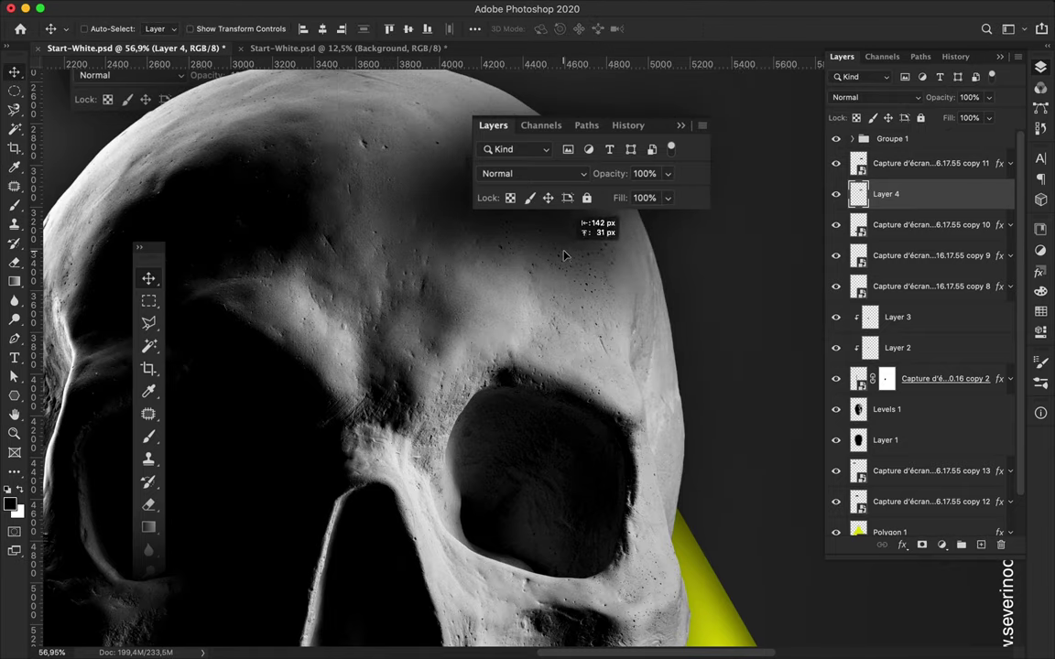
scroll(563, 283, "down", 5)
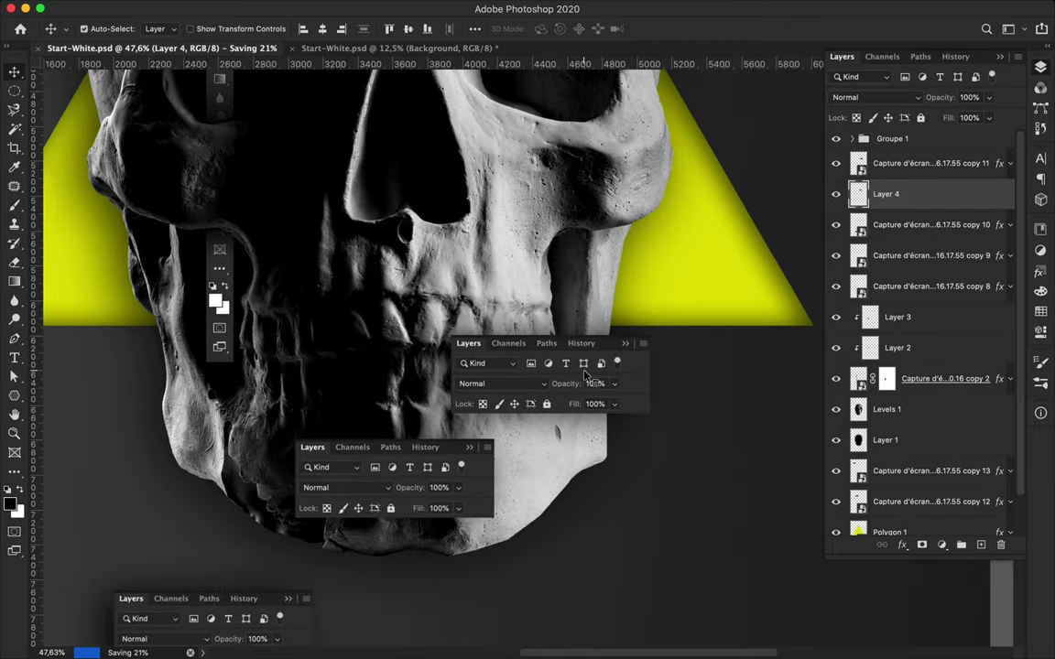
Step: Fill the copy 8 panel outline with black on Layer 5, Gaussian-blur it, and send it below copy 8
left_click(859, 317)
left_click(859, 317, "super")
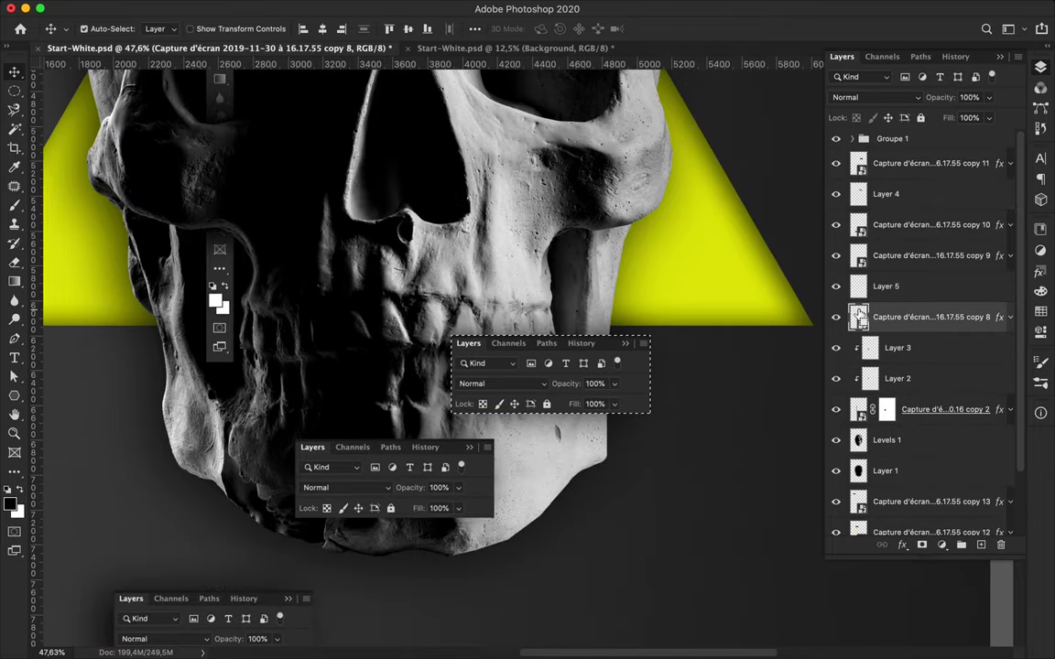
key("b")
left_click(920, 287)
key("super+0")
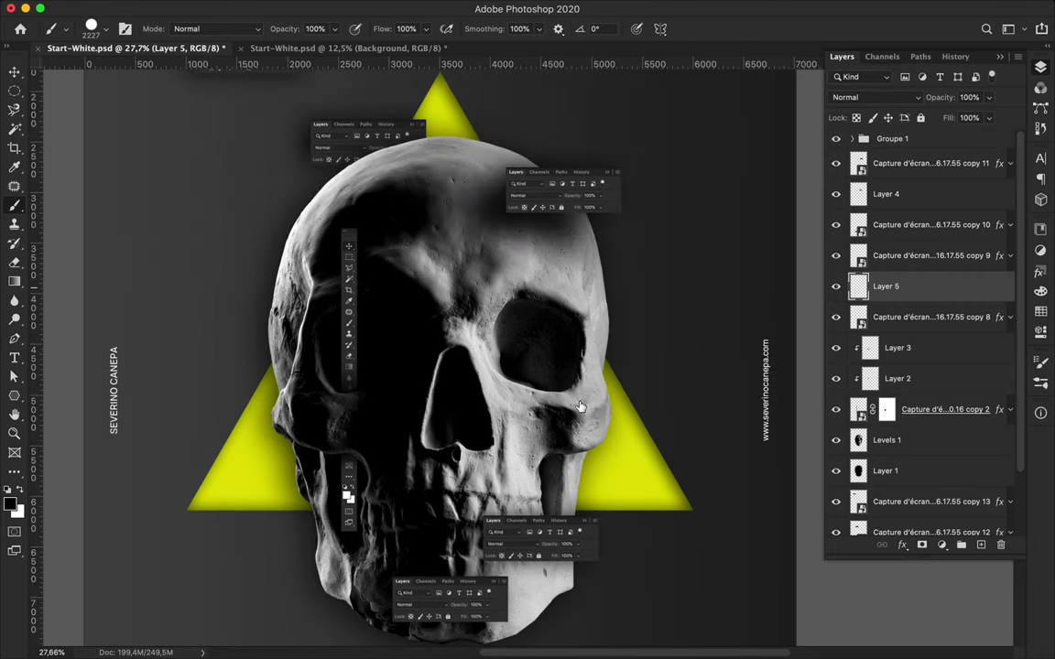
scroll(531, 412, "up", 10)
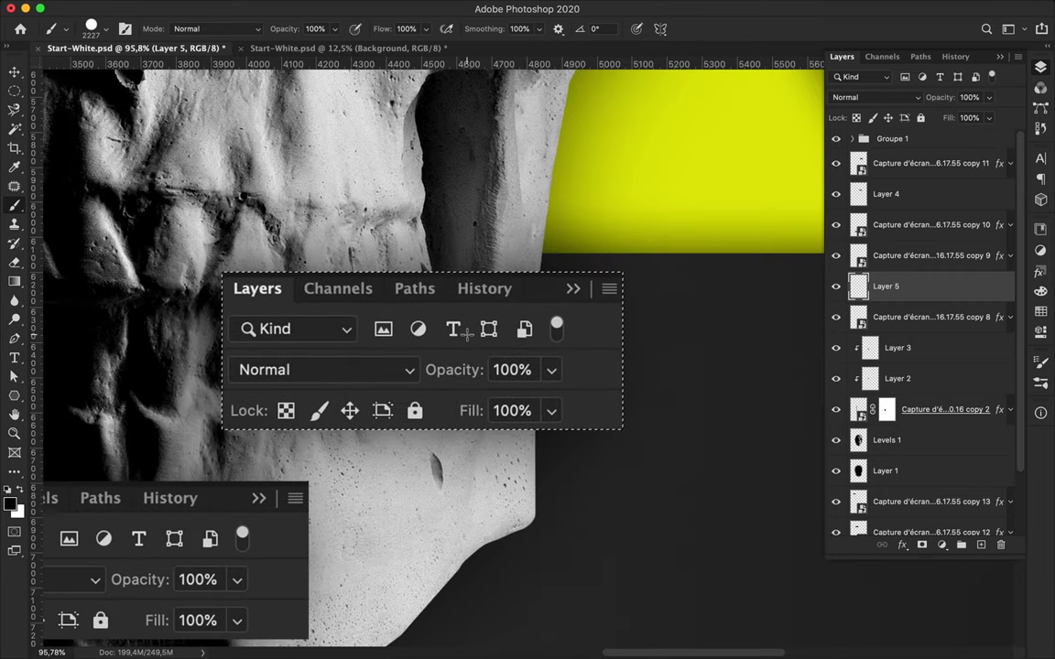
key("alt+BackSpace")
key("ctrl+d")
key("v")
left_click(408, 9)
left_click(376, 25)
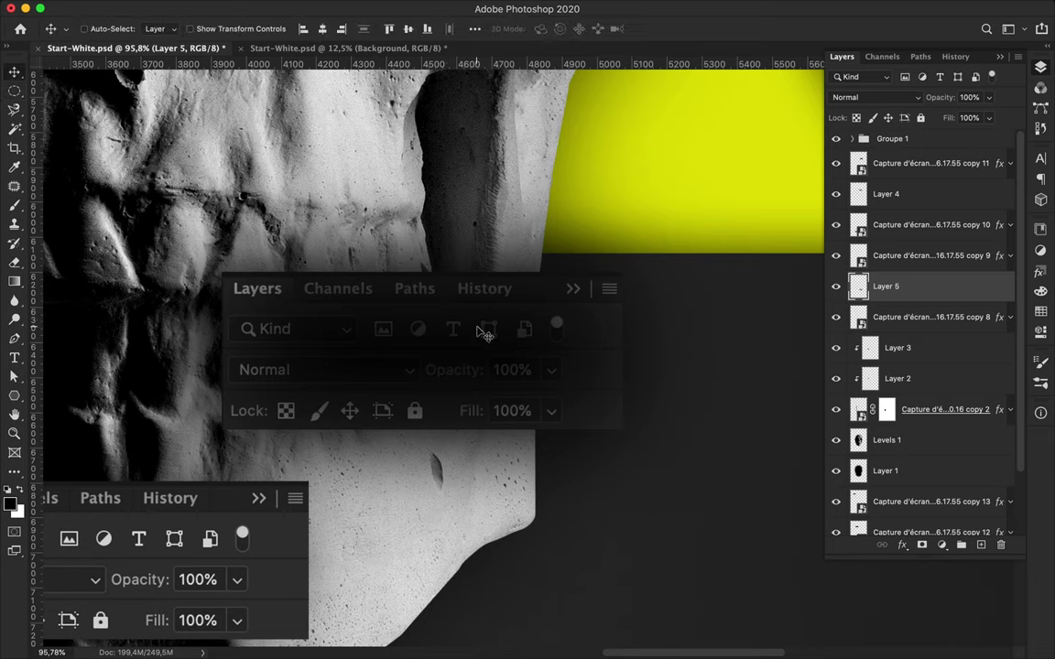
key("ctrl+bracketleft")
scroll(484, 333, "down", 3)
Step: Warp the blurred shadow inward and duplicate a small panel snippet below the skull
key("ctrl+t")
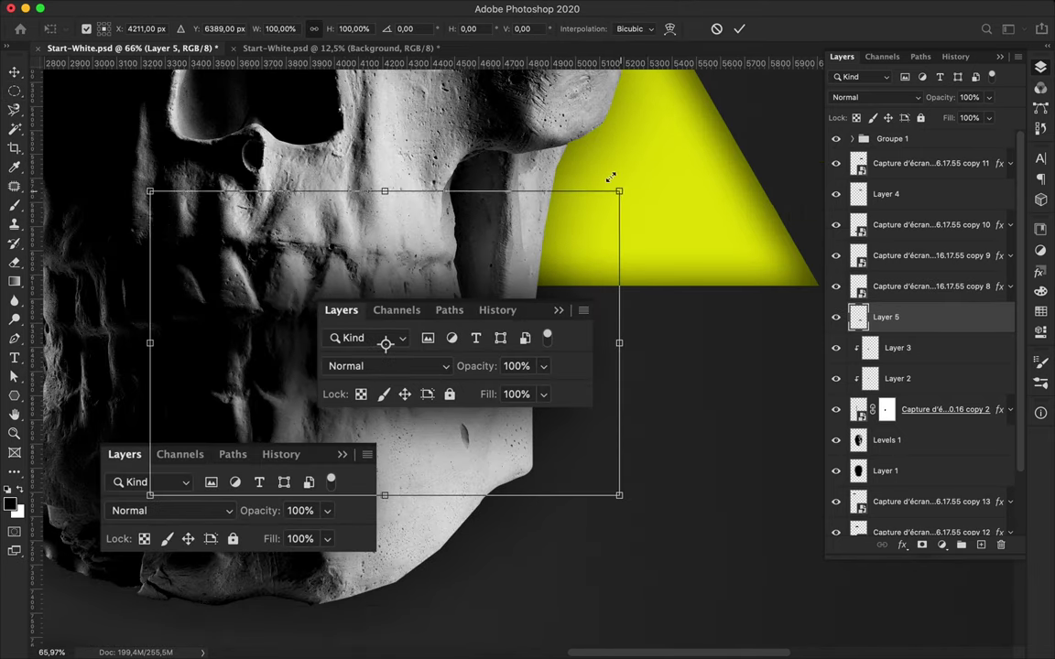
right_click(476, 227)
left_click(494, 307)
left_click_drag(619, 191, 503, 171)
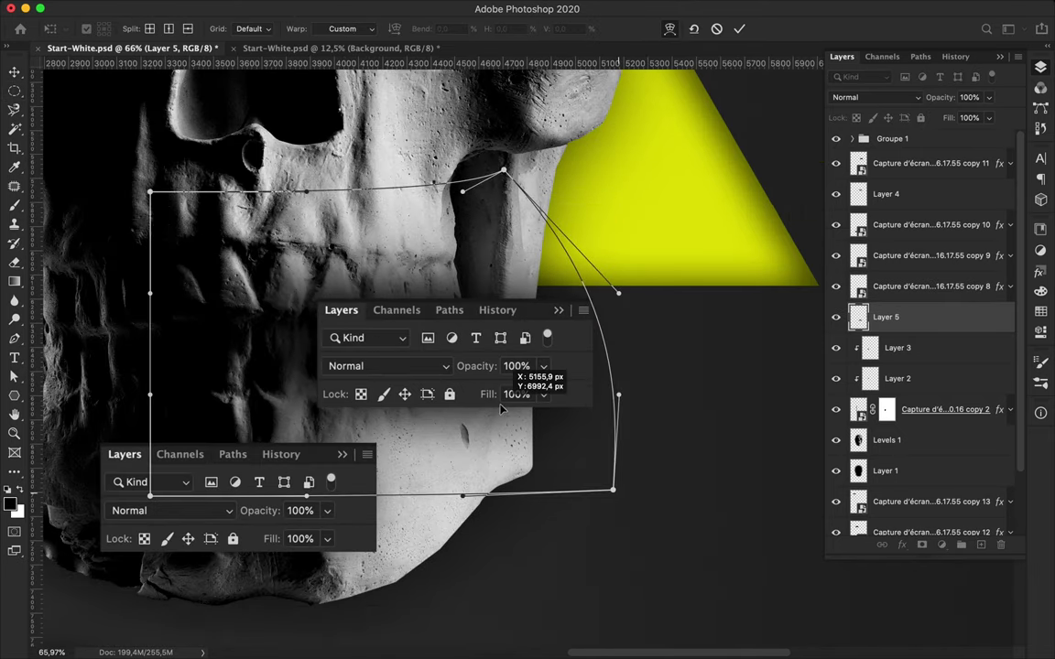
left_click_drag(612, 490, 498, 392)
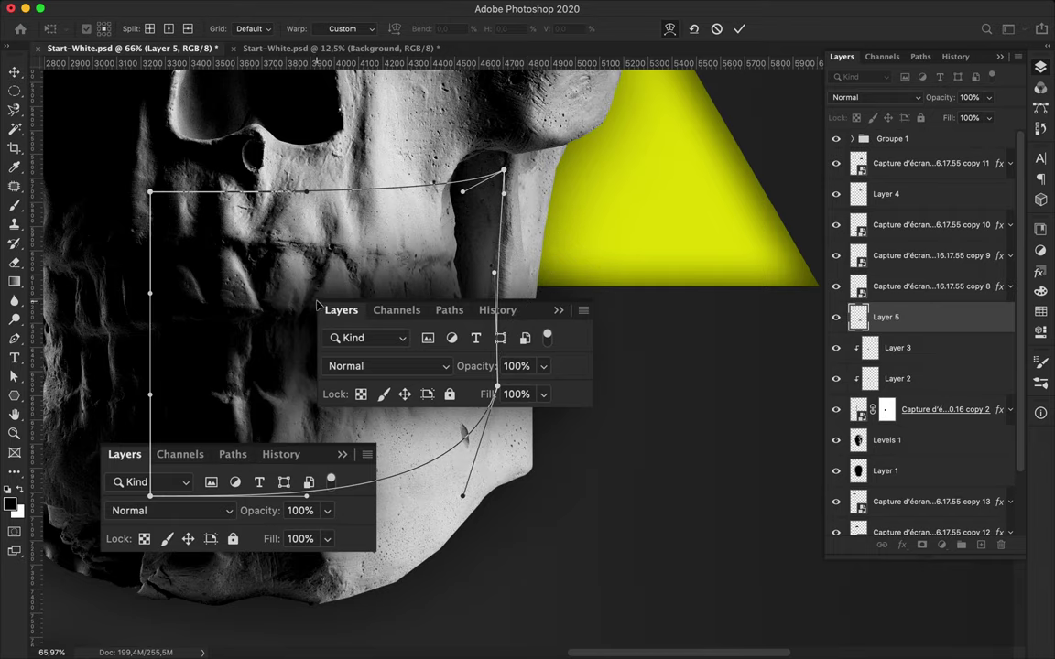
scroll(476, 289, "down", 5)
key("Return")
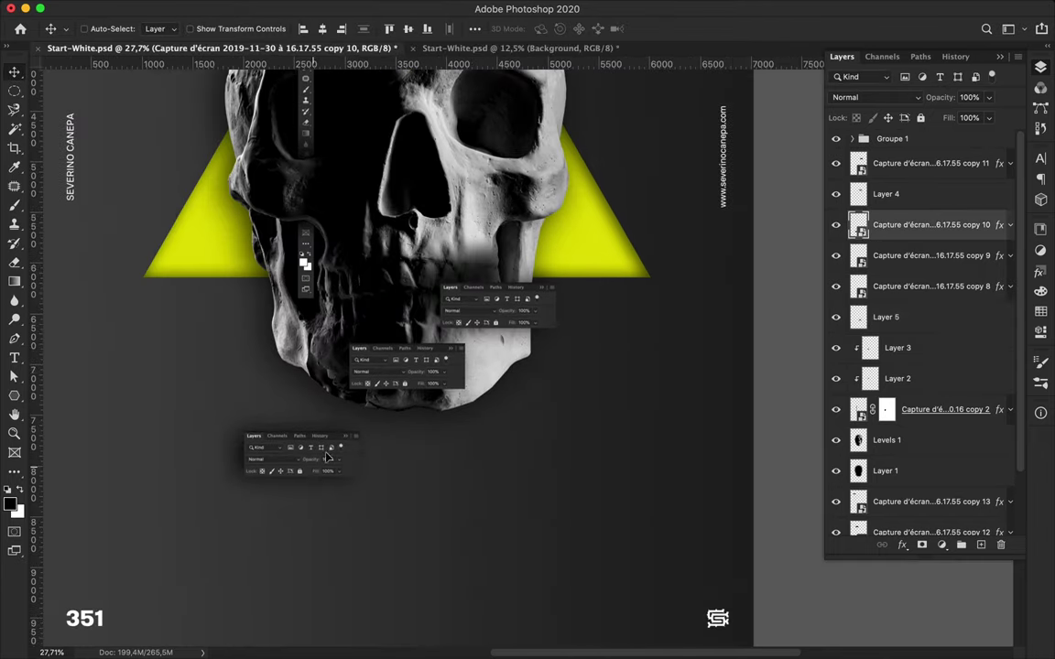
left_click_drag(303, 453, 350, 413)
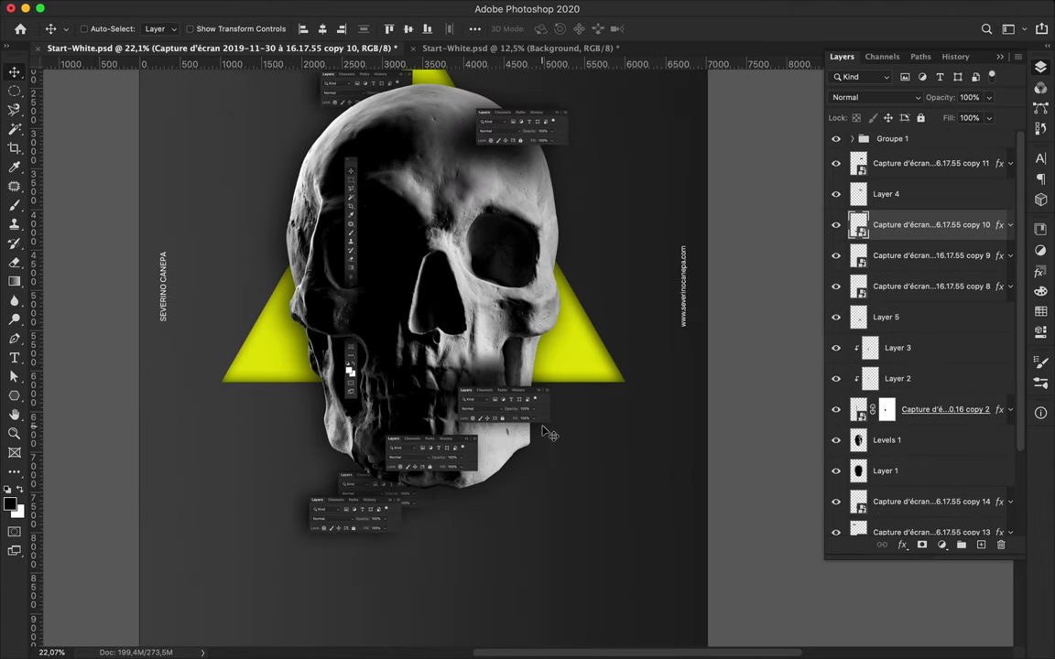
scroll(546, 433, "up", 5)
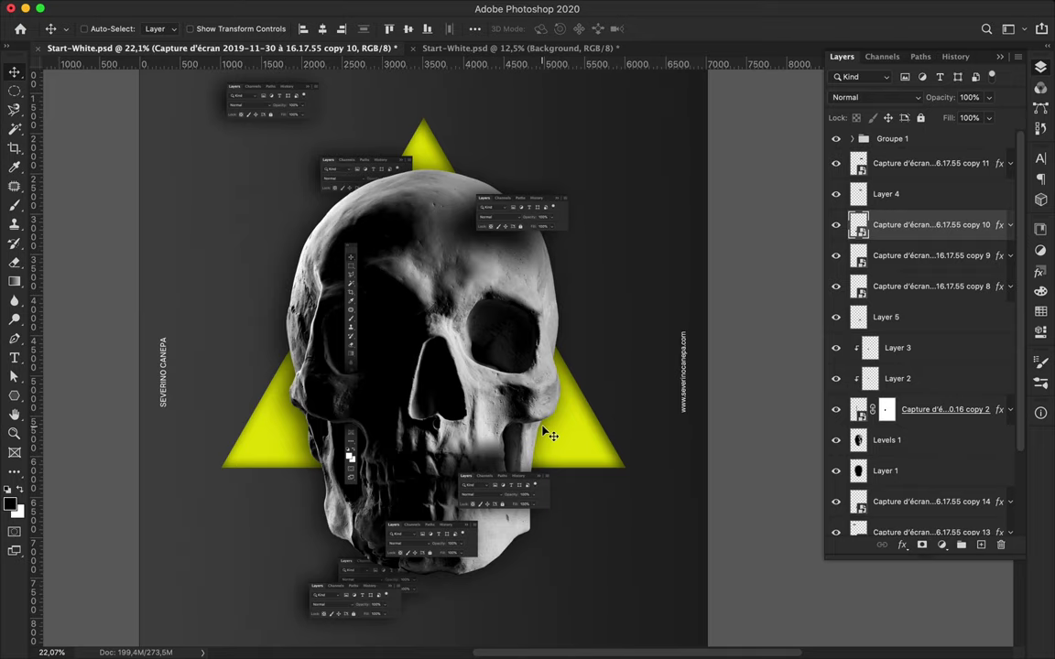
right_click(14, 395)
Step: Draw a triangle over the skull's upper right with no fill and a yellow dashed outline
left_click(74, 433)
left_click_drag(470, 207, 595, 199)
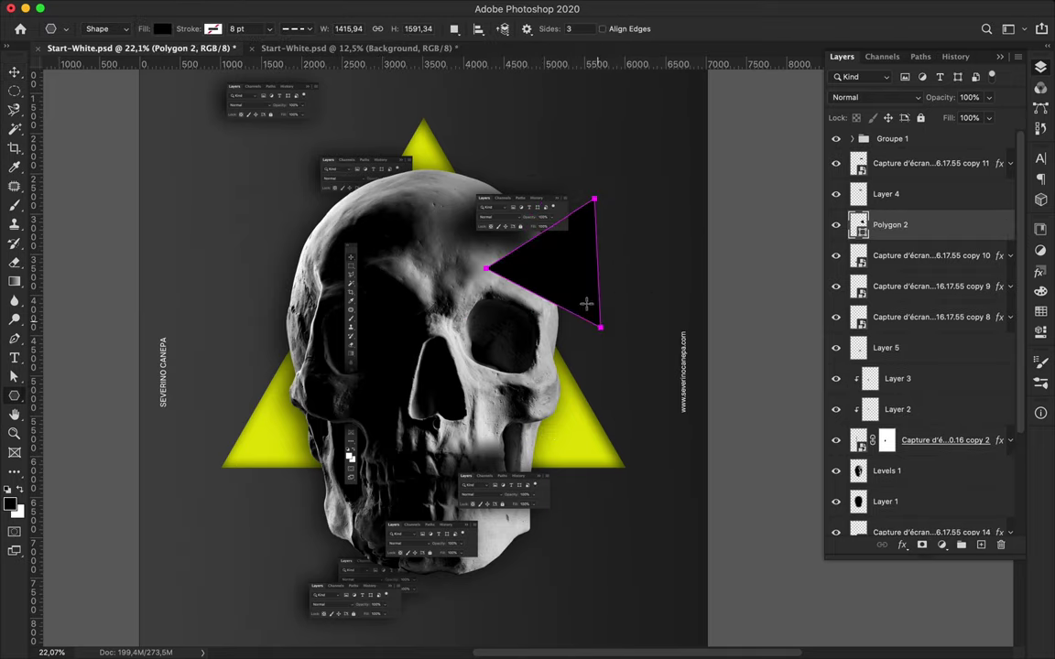
left_click(162, 28)
left_click(127, 57)
left_click(147, 107)
key("v")
key("a")
Step: Set the dashed stroke to Square caps with centered alignment
left_click(354, 28)
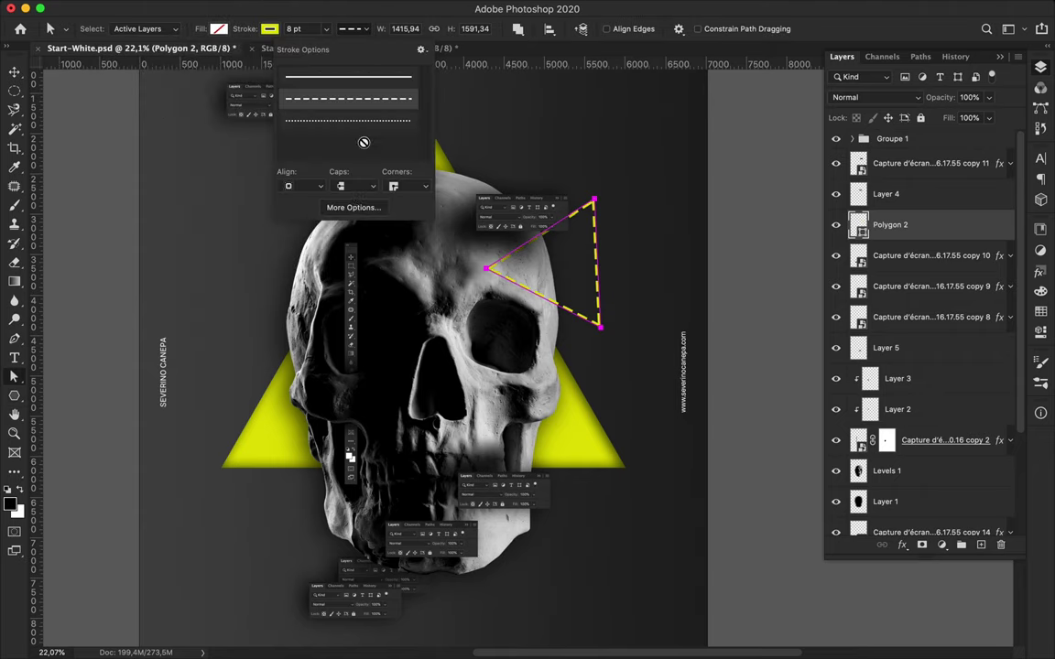
left_click(373, 209)
left_click_drag(461, 233, 238, 233)
left_click(261, 309)
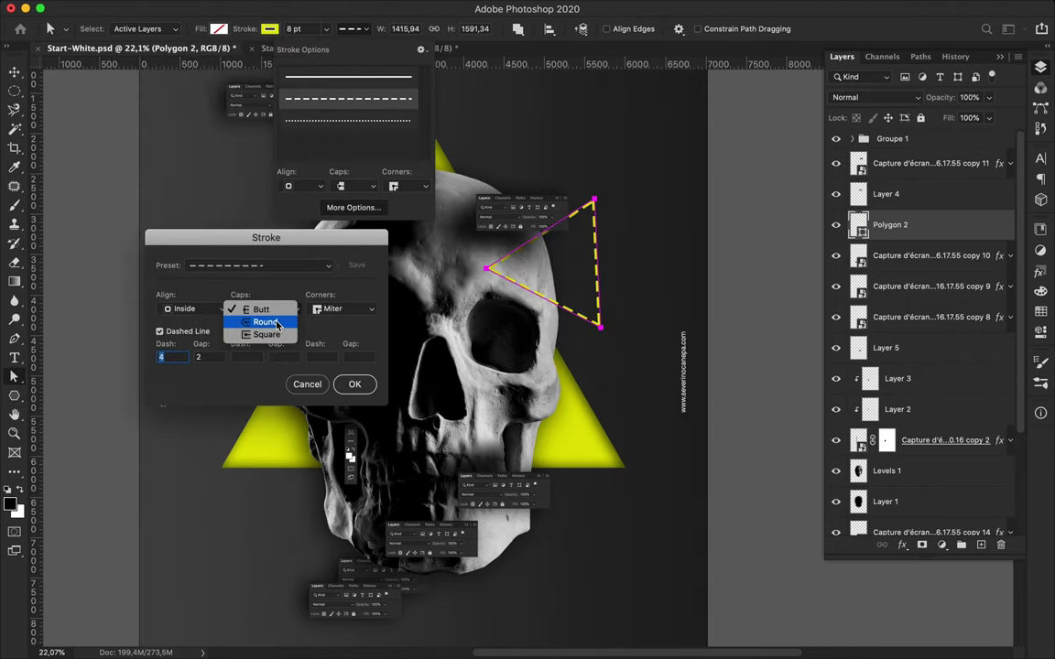
left_click(267, 323)
left_click(344, 309)
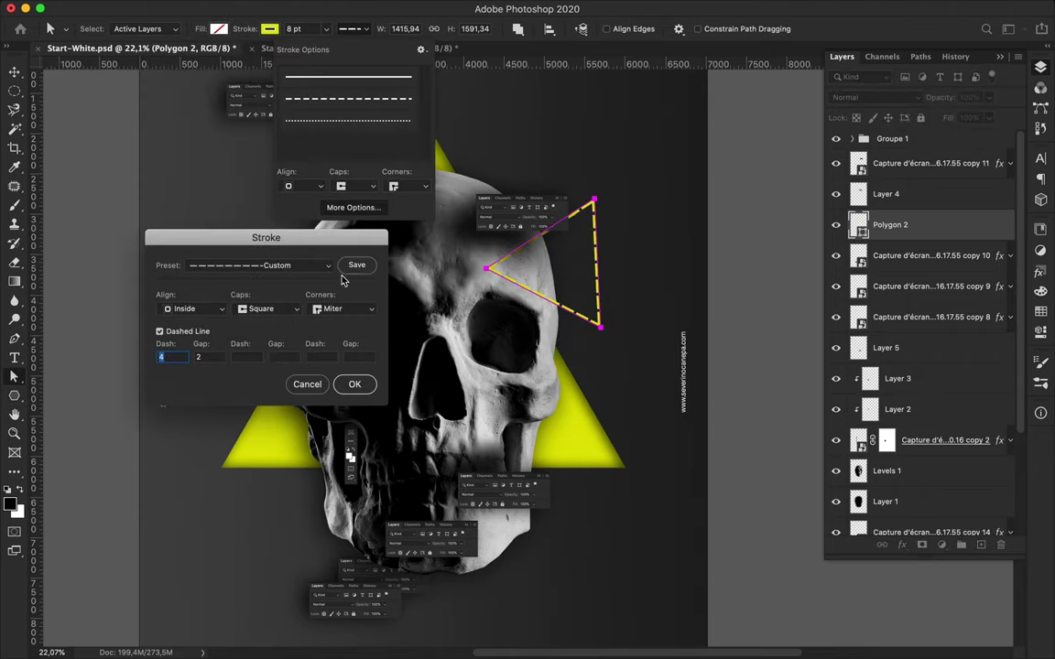
left_click(191, 316)
left_click(192, 323)
left_click(354, 384)
Step: Nudge the dashed triangle, then delete it
key("v")
mouse_move(596, 257)
left_mouse_down()
mouse_move(577, 236)
mouse_move(585, 259)
left_mouse_up()
key("Delete")
Step: Draw a small yellow dashed circle over the skull's upper right
key("u")
right_click(14, 395)
left_click(76, 421)
left_click_drag(511, 219, 550, 258)
key("a")
left_click(218, 29)
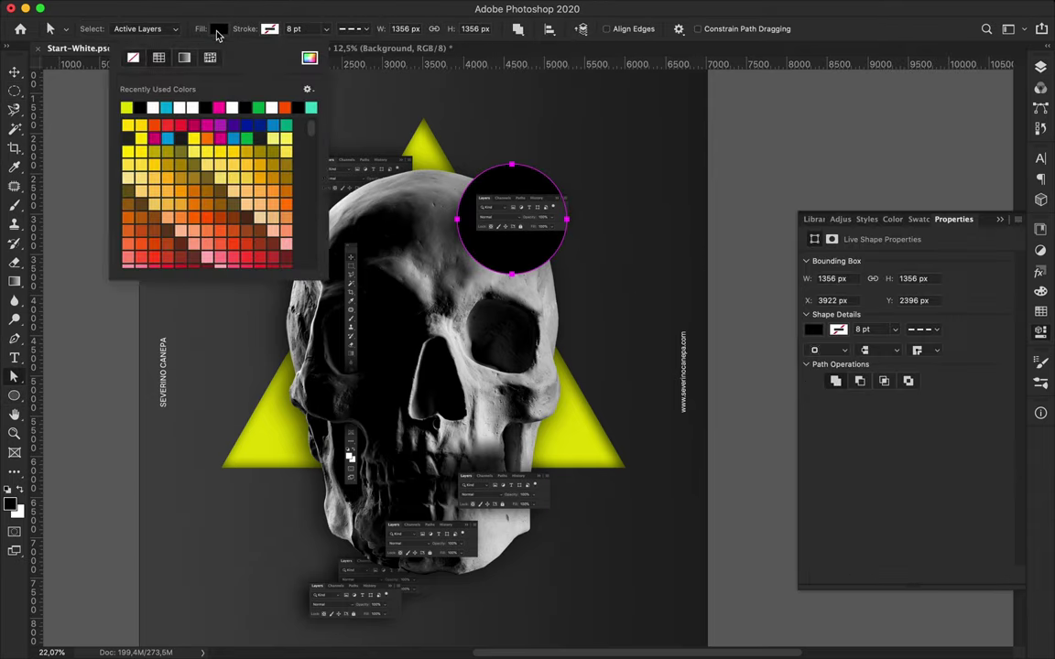
left_click(177, 107)
key("v")
Step: Duplicate the circle to the lower left, enlarge it about 185%, and thin its outline to 3 pt
left_click_drag(532, 180, 277, 431)
key("ctrl+t")
mouse_move(278, 483)
left_mouse_down()
mouse_move(278, 570)
mouse_move(312, 550)
left_mouse_up()
key("Return")
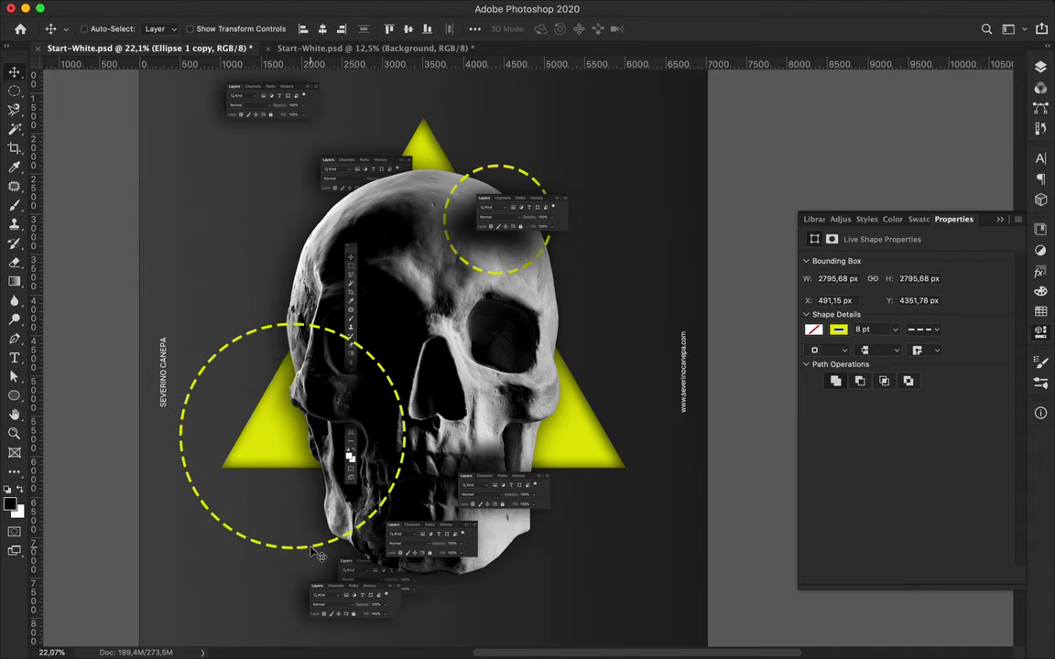
key("a")
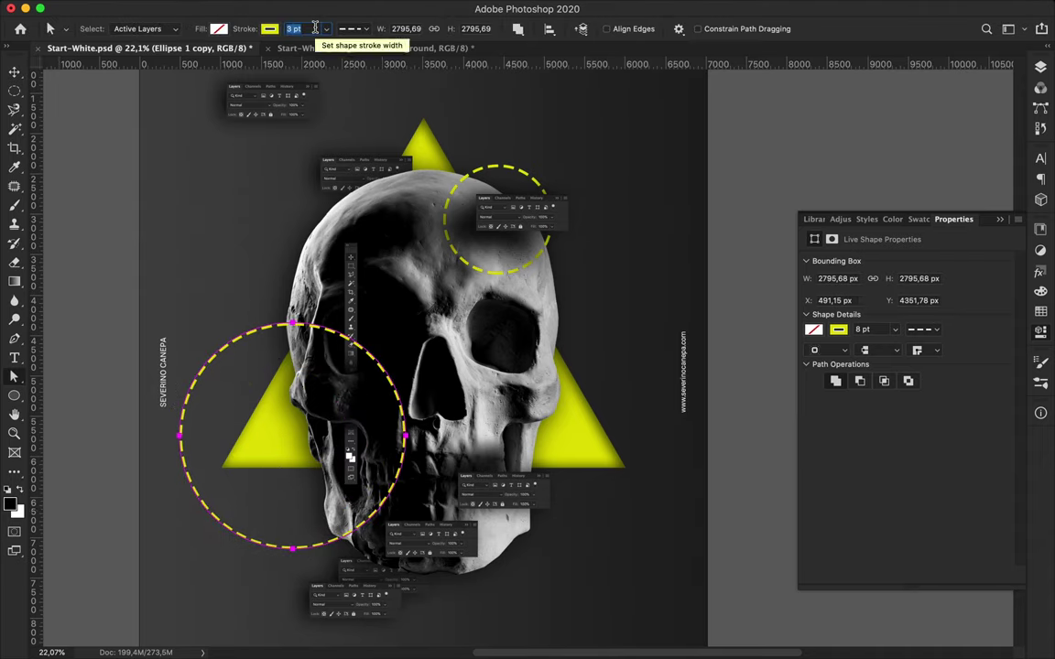
key("Return")
key("v")
left_click(1040, 67)
scroll(898, 506, "down", 3)
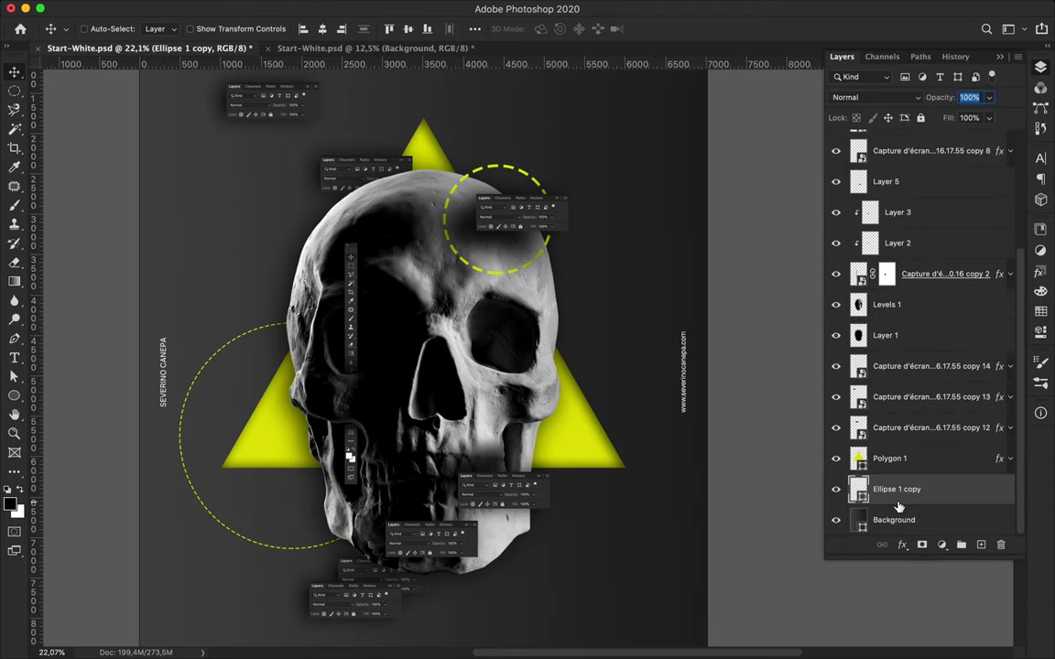
Step: Send the Ellipse 1 copy dashed circle to the bottom of the layer stack, behind the triangle
scroll(479, 385, "down", 1)
key("p")
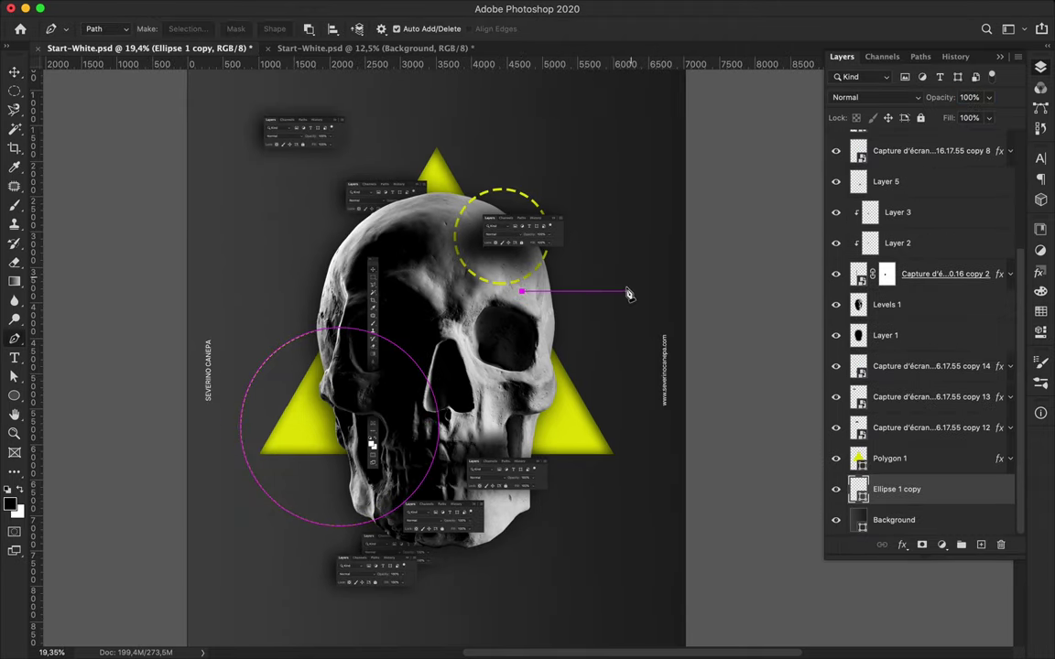
key("a")
left_click_drag(897, 489, 885, 350)
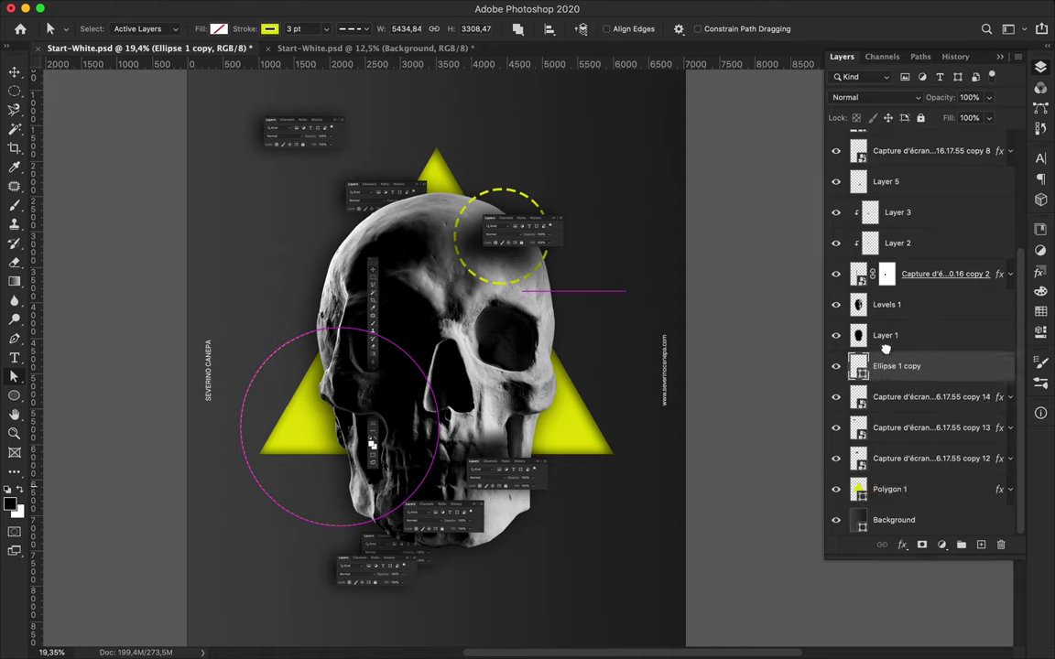
key("ctrl+shift+bracketleft")
left_click(885, 335)
Step: Draw a yellow horizontal line right of the skull and move Shape 1 higher in the stack
key("p")
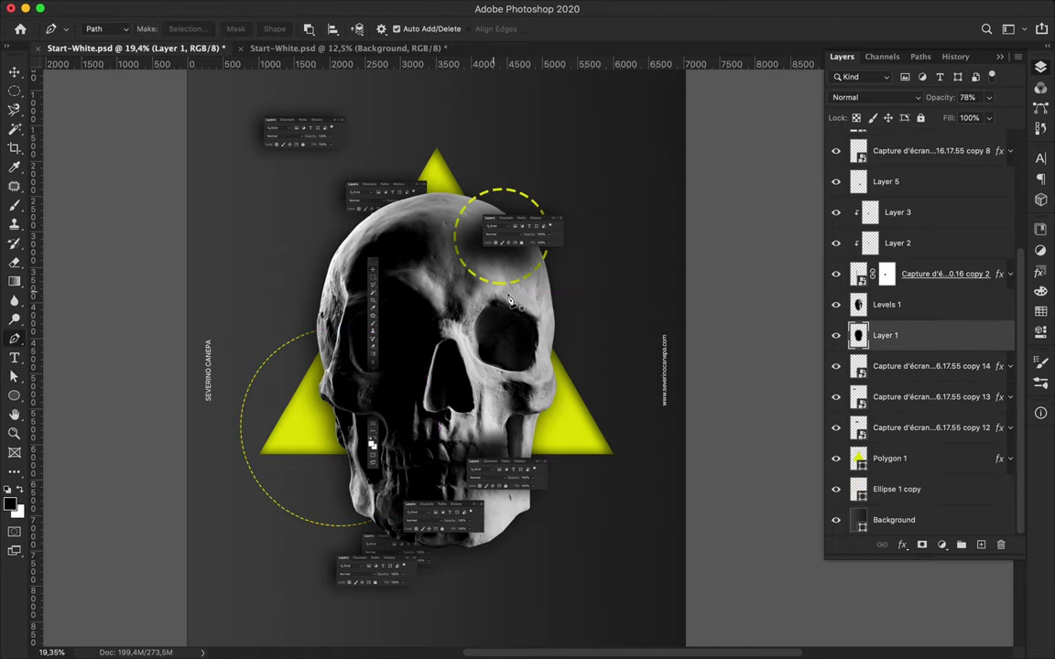
left_click(519, 289)
left_click(617, 290)
key("a")
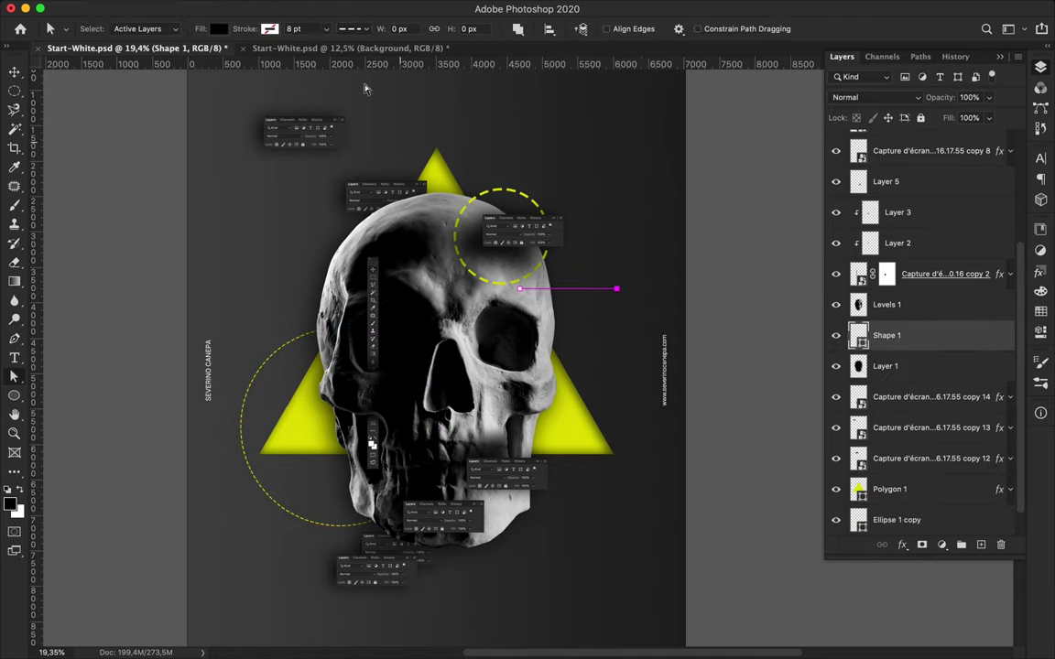
left_click(270, 28)
left_click(177, 107)
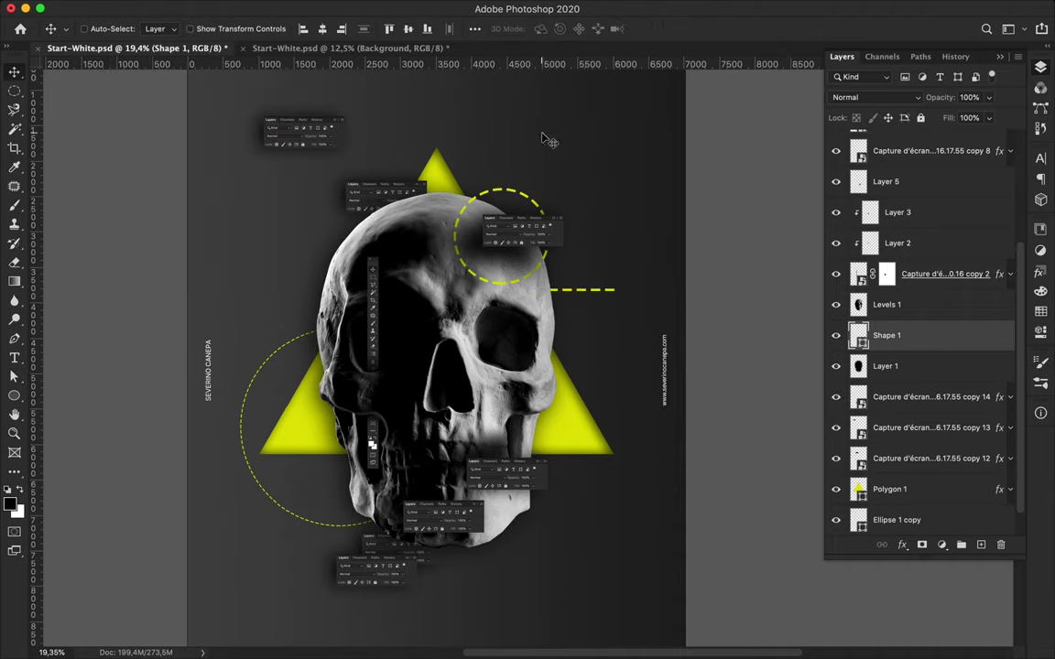
left_click_drag(886, 335, 886, 174)
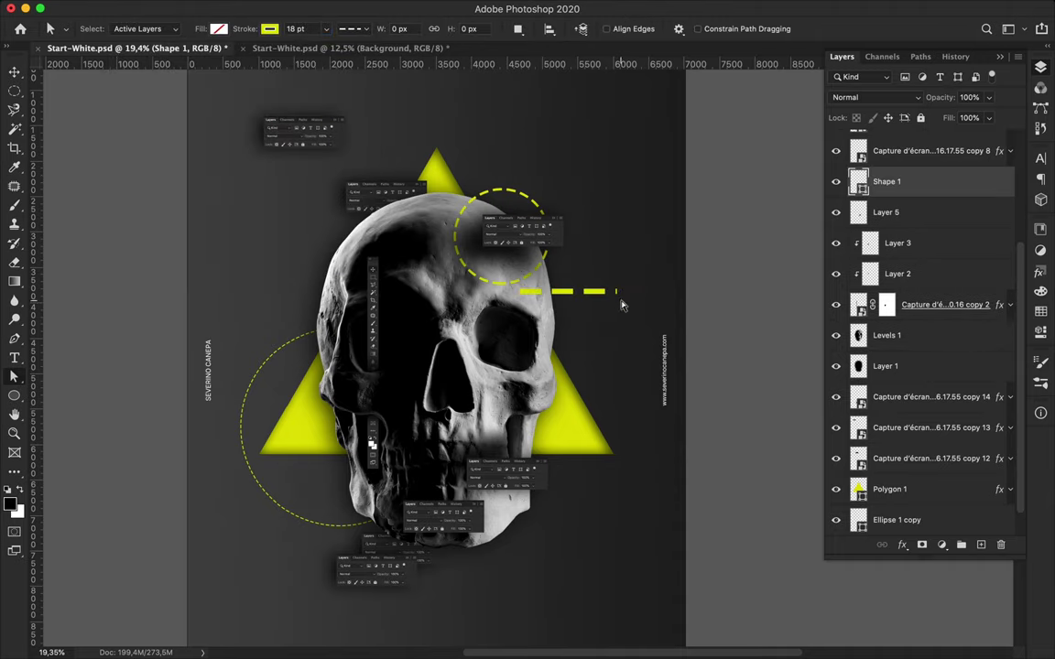
Step: Draw a vertical yellow dashed line, Shape 2, below the skull
key("v")
scroll(549, 367, "down", 3)
key("p")
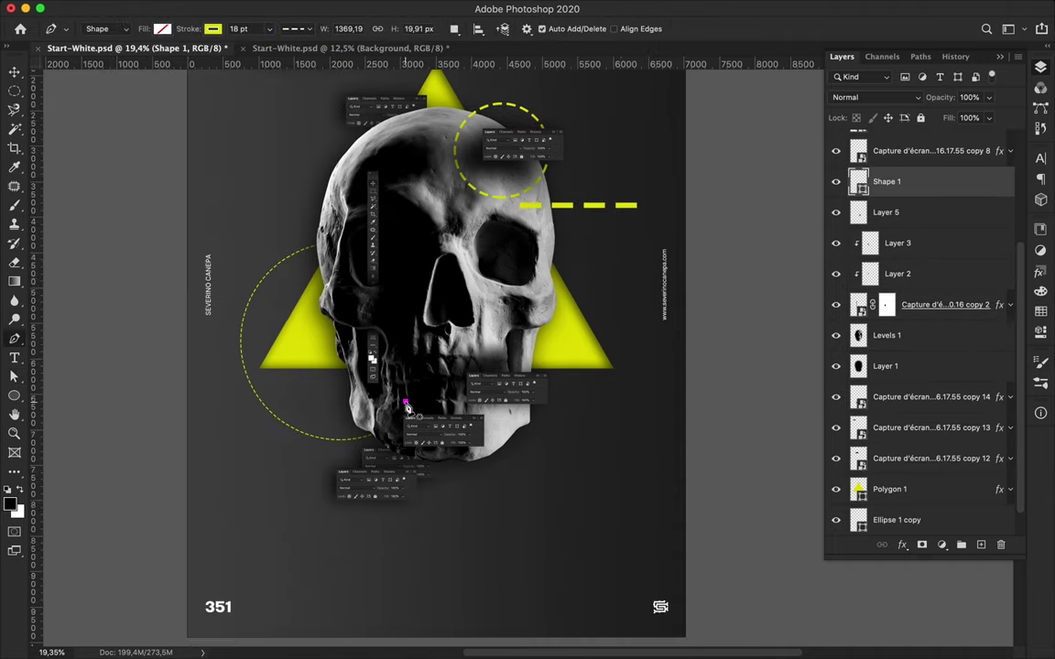
left_click(403, 403)
left_click(403, 546)
key("a")
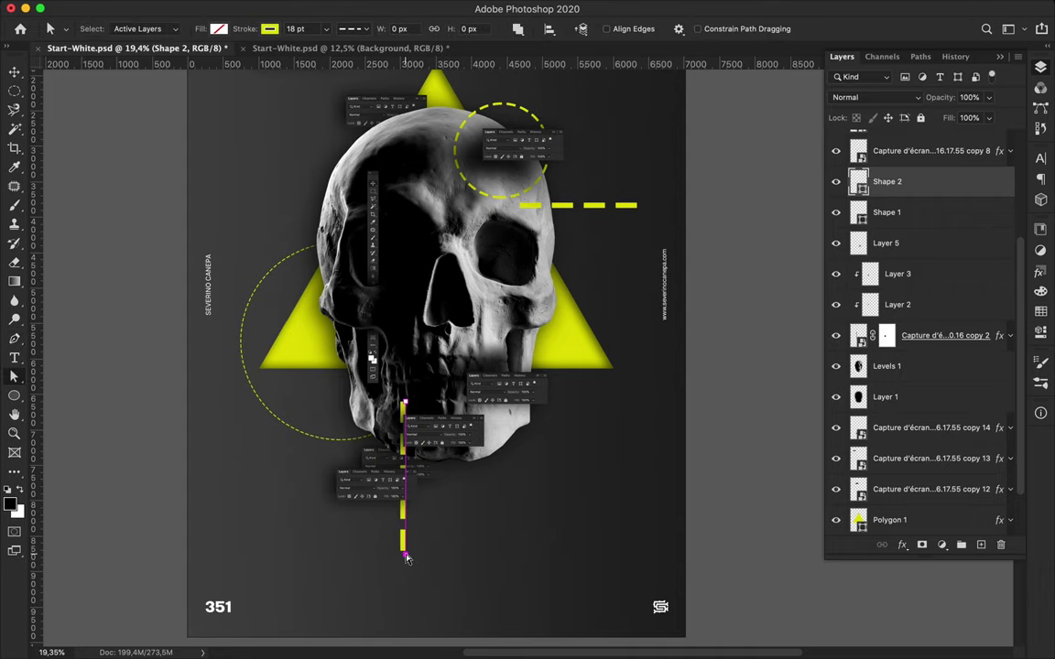
key("v")
scroll(404, 458, "up", 3)
key("t")
scroll(458, 275, "up", 3)
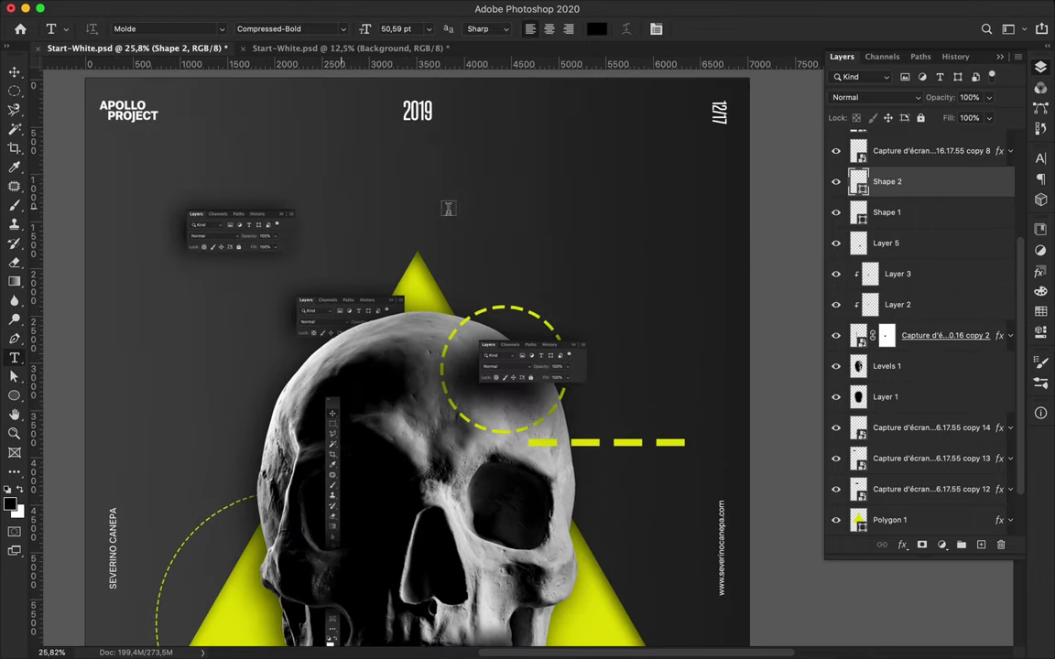
Step: Type APOLLO in white and move it down onto the skull
left_click(345, 200)
type("APOLLO")
left_click(596, 29)
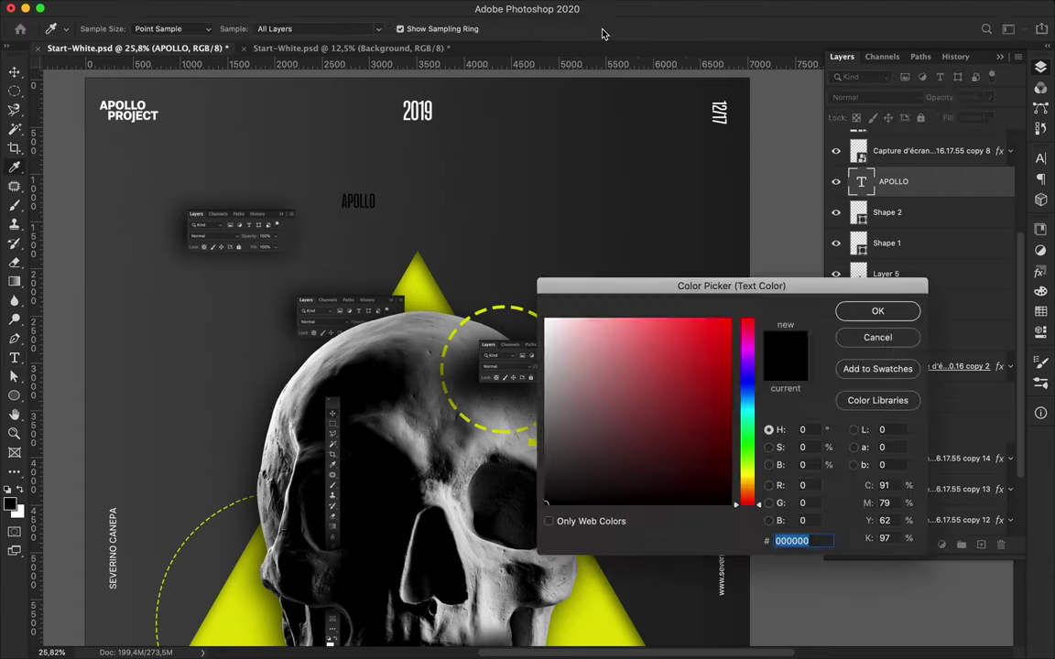
left_click(893, 314)
key("v")
left_click_drag(367, 200, 442, 554)
Step: Make APOLLO Regular style at 30 pt, place it in the right eye socket, and reorder Layer 10
left_click(1041, 161)
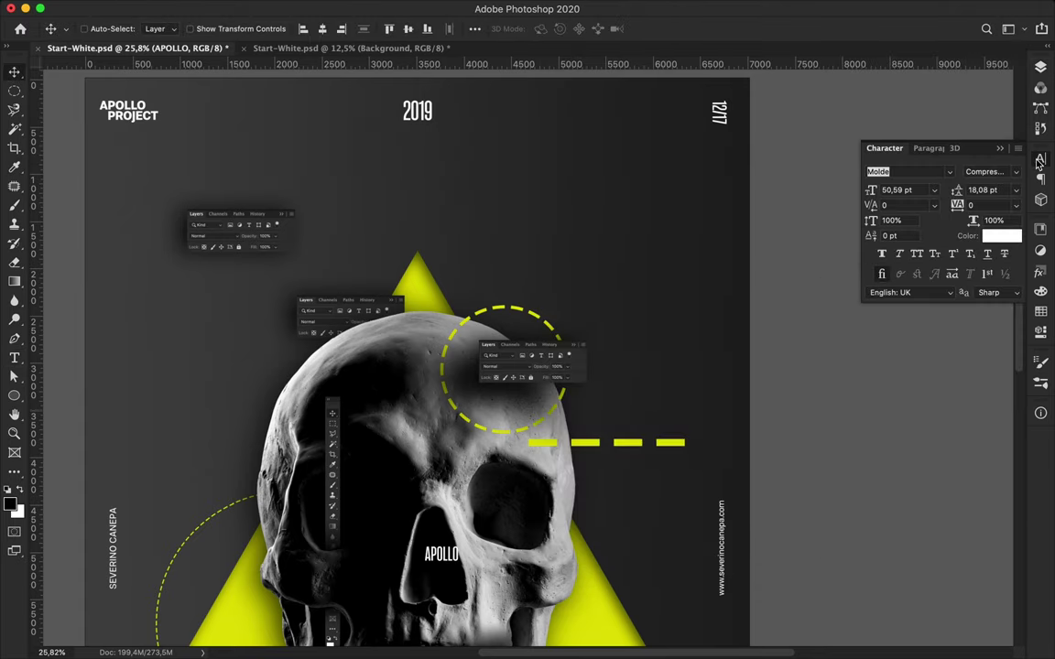
left_click(989, 171)
scroll(942, 170, "down", 5)
scroll(916, 274, "down", 10)
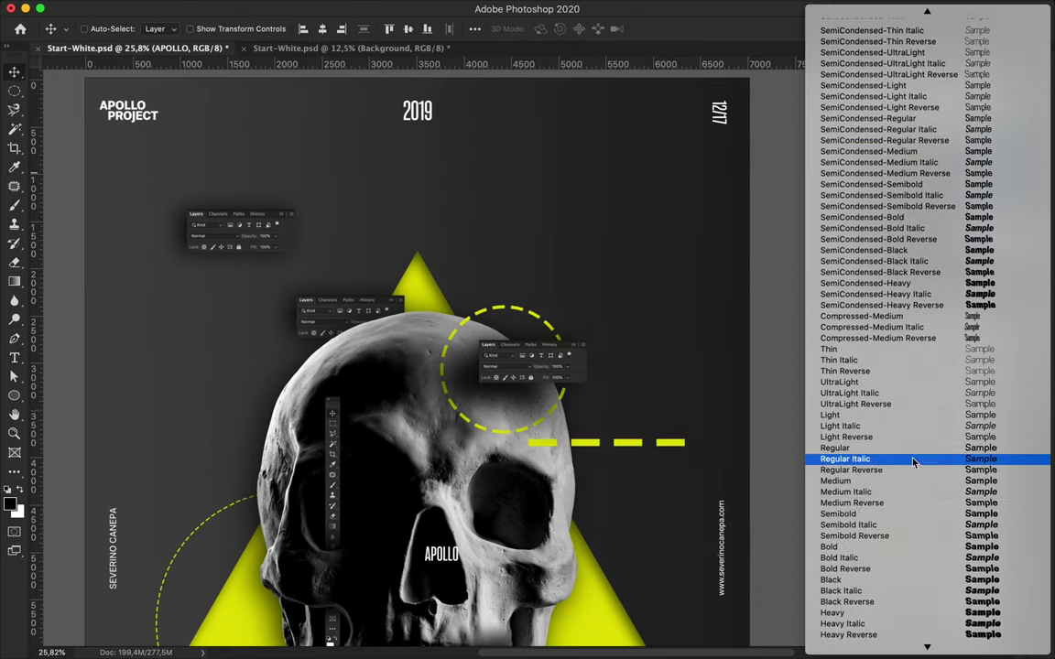
left_click(914, 452)
key("Tab")
type("30")
key("Return")
key("Return")
left_click_drag(448, 378, 501, 337)
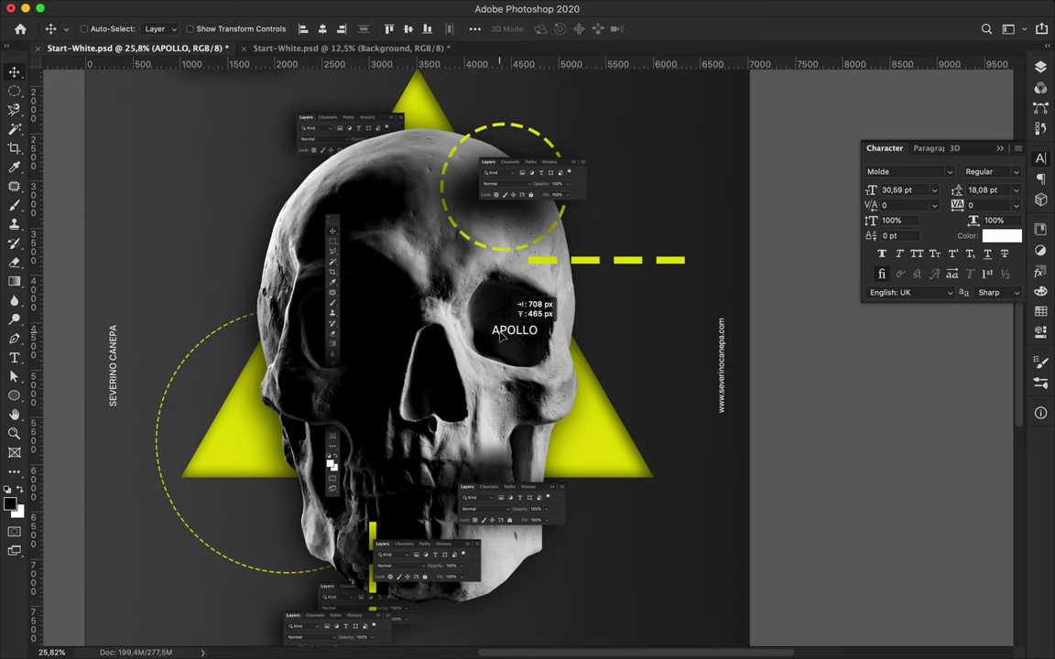
left_click(875, 7)
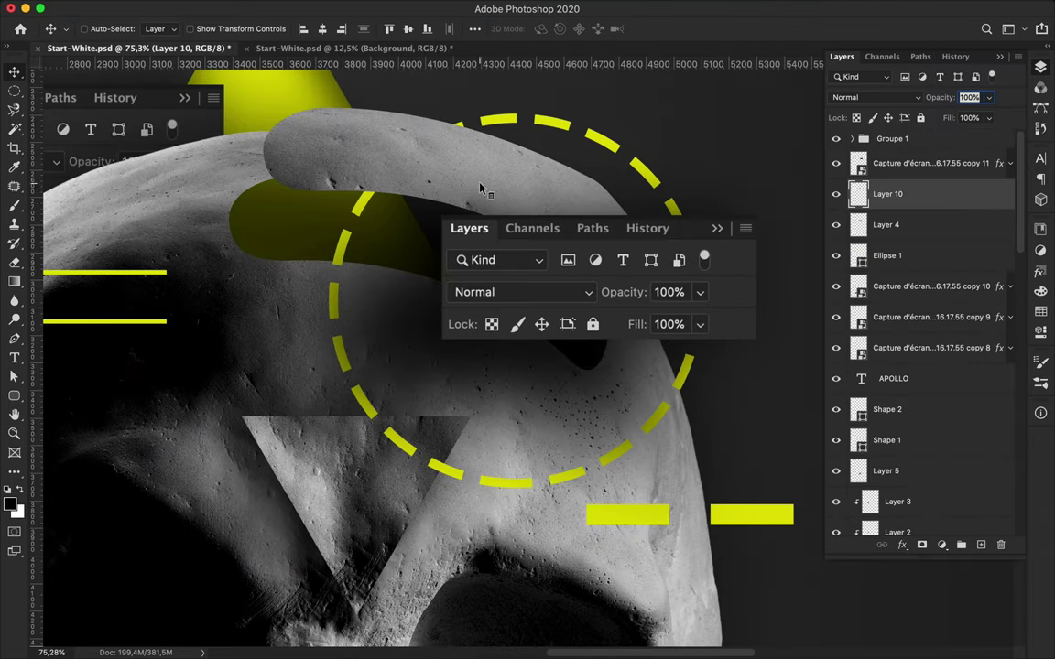
left_click_drag(848, 193, 851, 151)
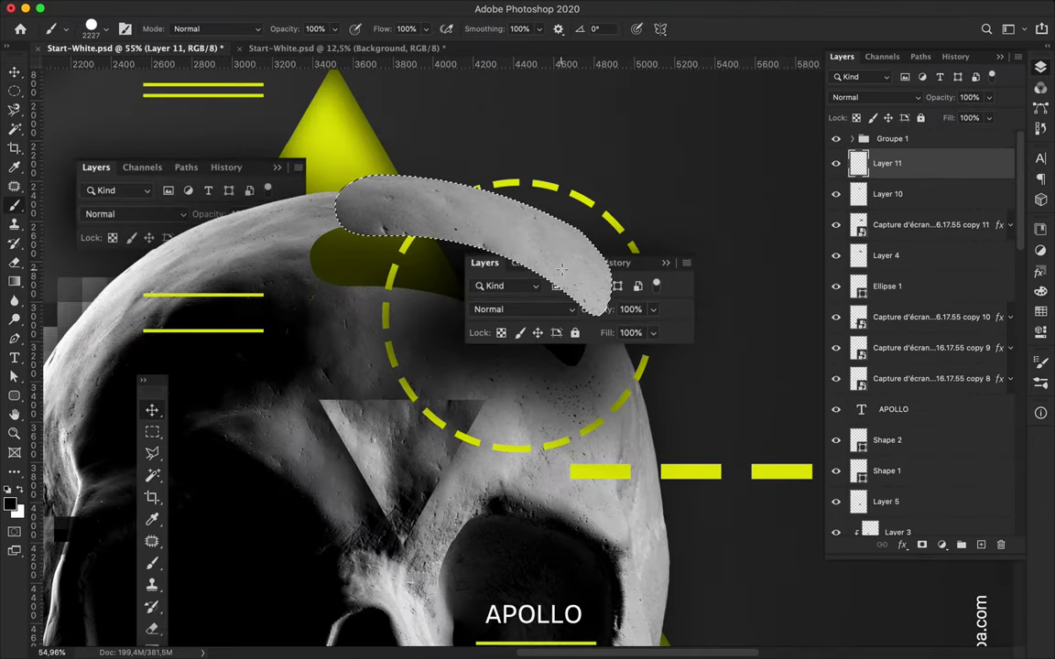
Step: Paint a black stroke on the new layer and apply a Gaussian Blur of radius 150
left_click_drag(348, 229, 586, 274)
left_click(342, 9)
left_click(349, 182)
left_click(632, 238)
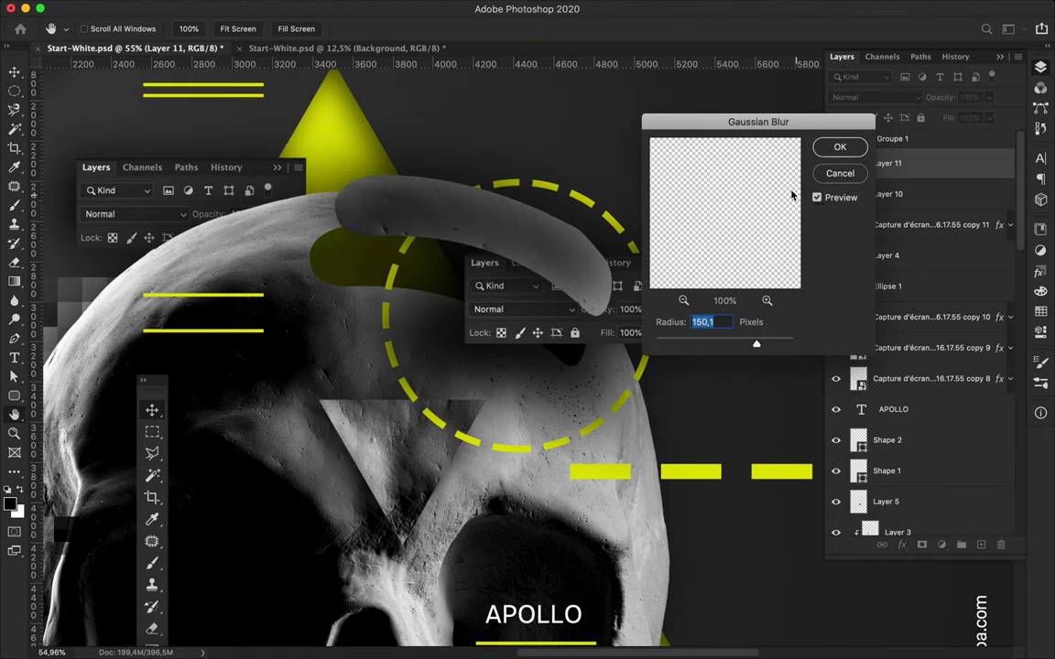
left_click(840, 146)
Step: Move the blurred shadow layer below Layer 10 and nudge it under the curved fragment
left_click_drag(888, 163, 916, 200)
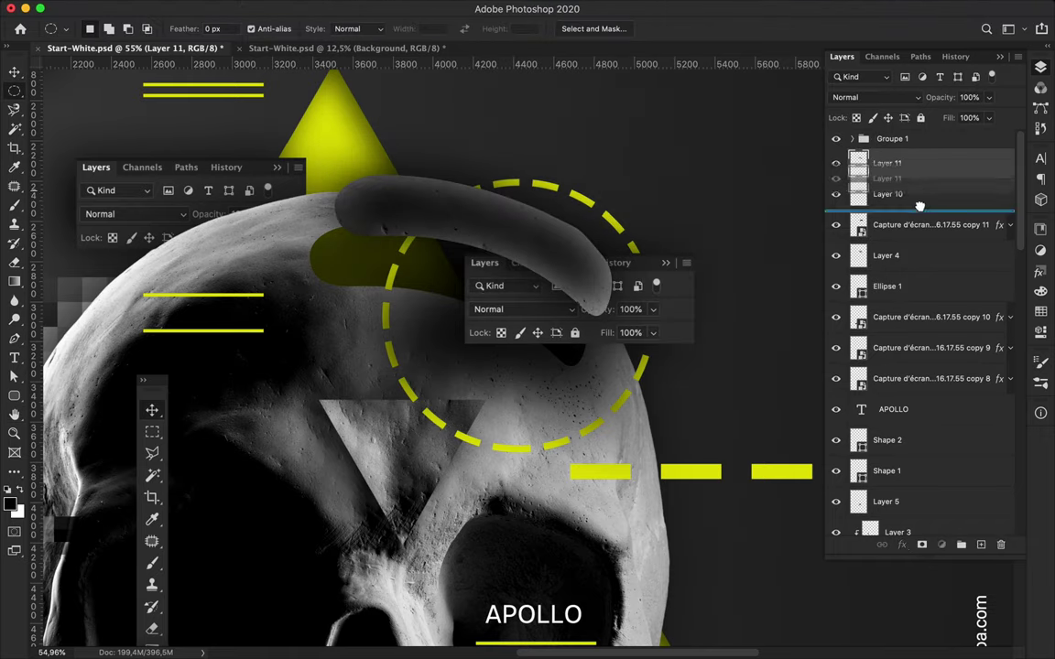
key("v")
left_click_drag(403, 211, 417, 264)
scroll(417, 264, "down", 2)
scroll(412, 275, "down", 1)
scroll(407, 284, "down", 3)
scroll(400, 295, "up", 3)
scroll(400, 295, "up", 2)
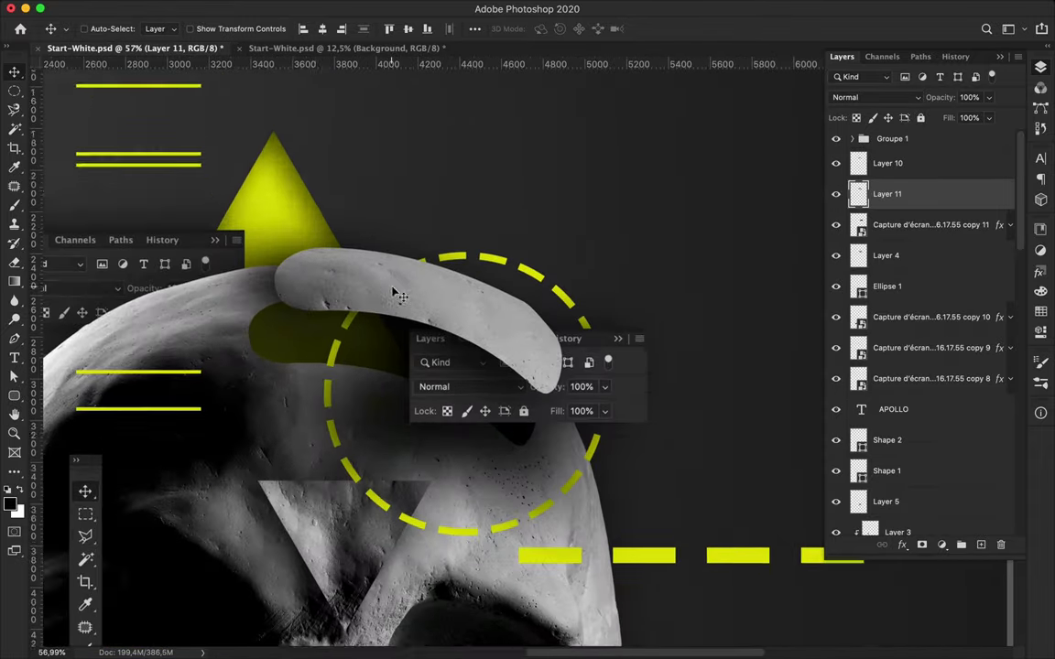
scroll(400, 295, "down", 2)
scroll(400, 295, "down", 2)
scroll(401, 295, "up", 1)
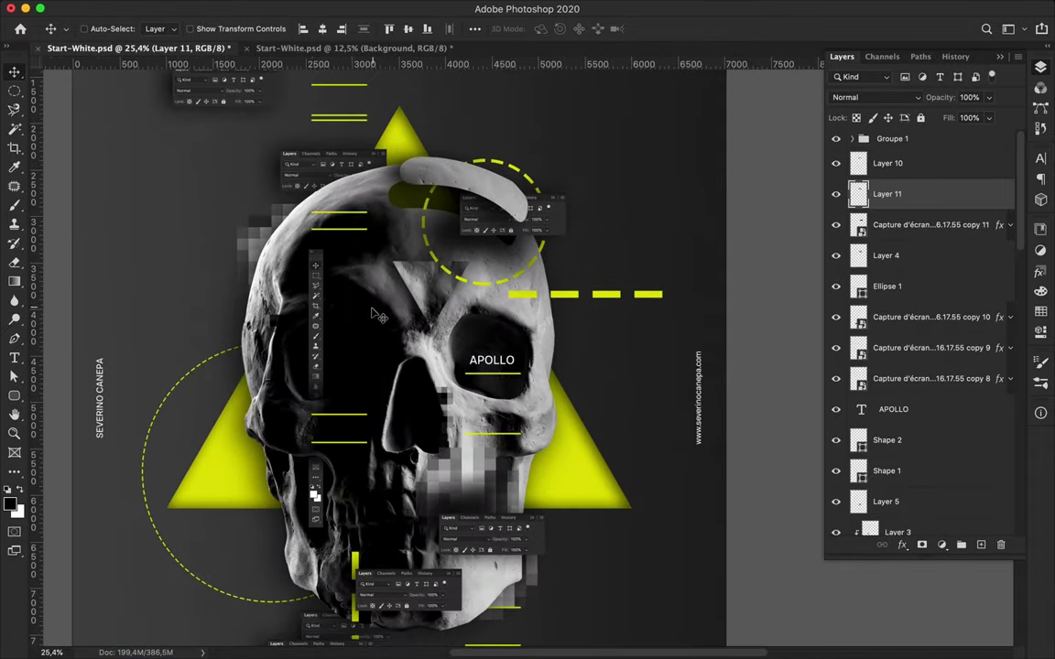
key("p")
key("shift+p")
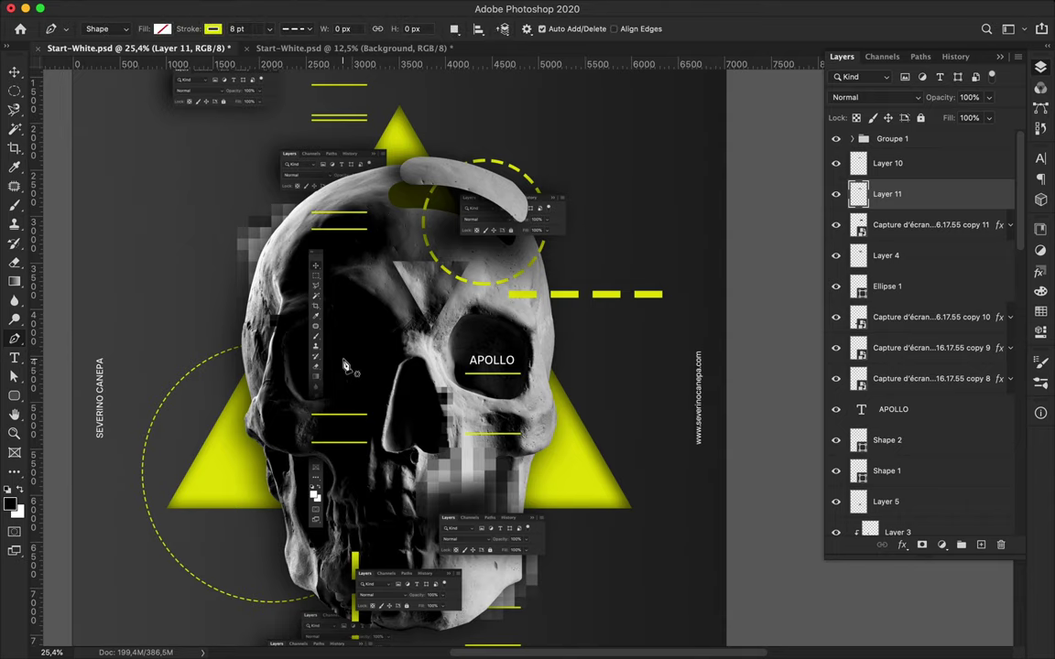
Step: Draw a vertical yellow dashed line, Shape 4, down the skull's left side and add a new layer
left_click(334, 387)
key("a")
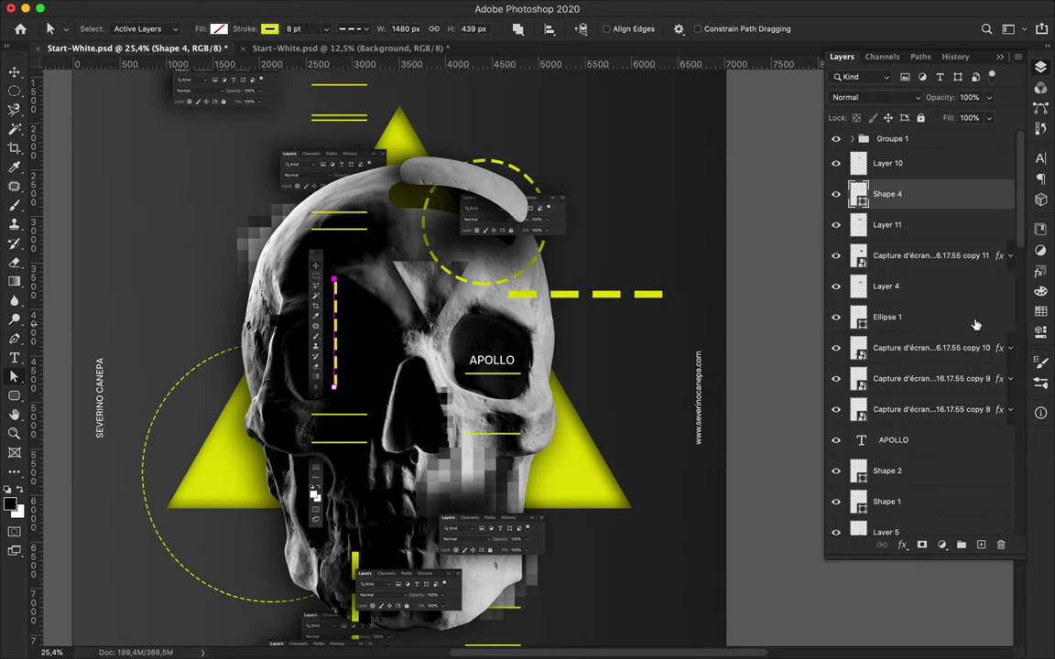
left_click(980, 546)
key("m")
Step: Fade the line's lower end with a black gradient inside an oval selection on Layer 12
left_click_drag(325, 347, 357, 399)
scroll(341, 376, "up", 3)
key("g")
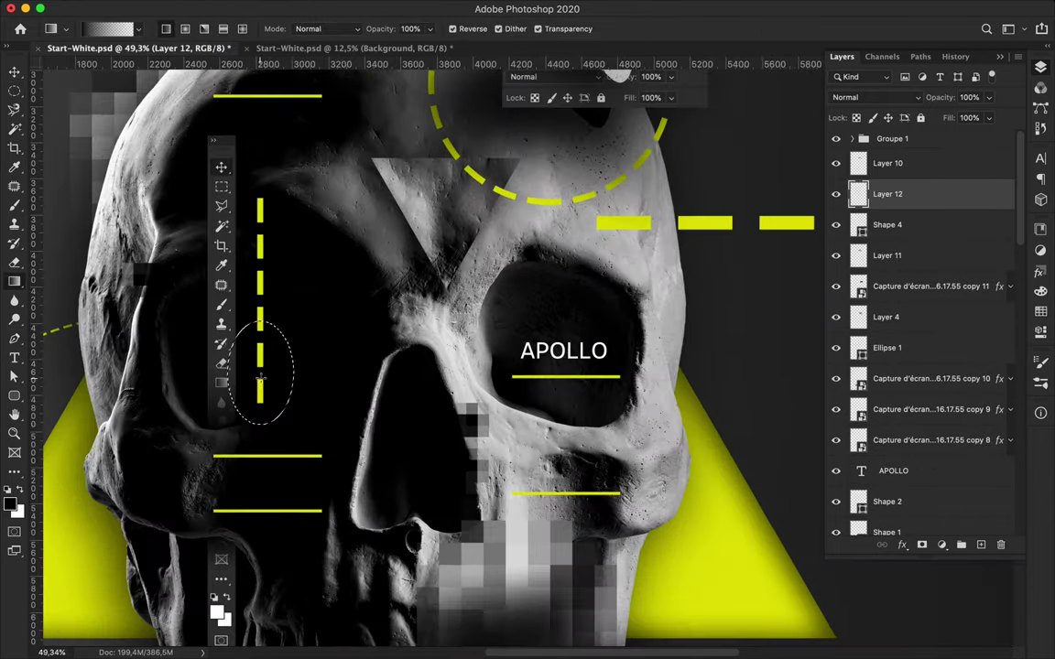
left_click_drag(260, 406, 260, 325)
key("v")
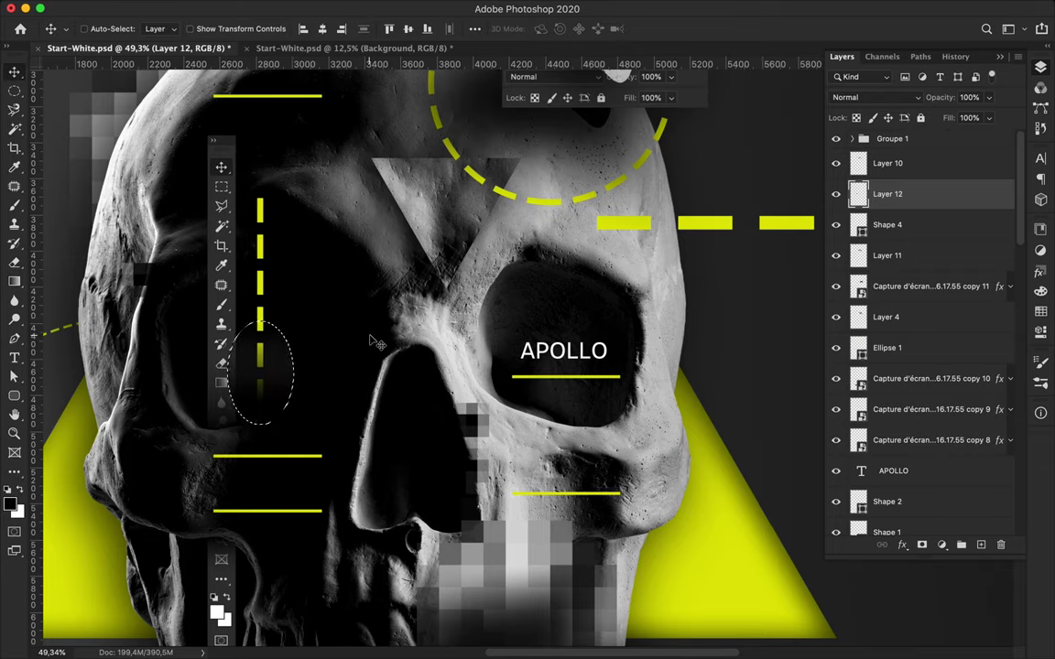
scroll(366, 348, "down", 2)
scroll(412, 339, "down", 5)
scroll(517, 328, "up", 4)
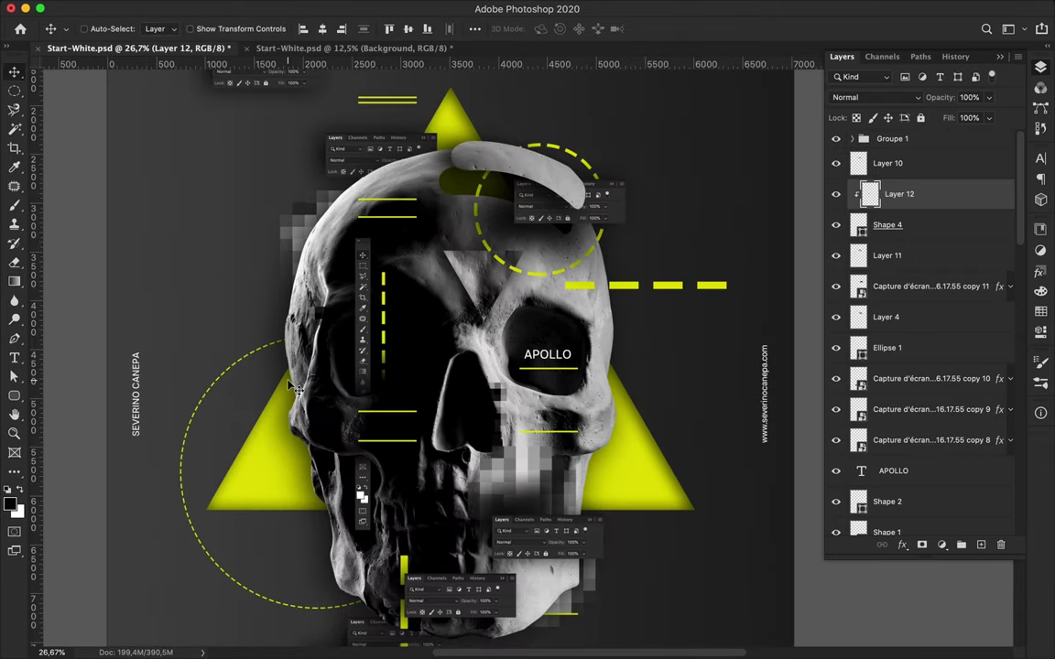
scroll(296, 388, "down", 2)
scroll(916, 366, "down", 5)
left_click(900, 519)
Step: Set alignment relative to Selection and duplicate a yellow line beside APOLLO
left_click(893, 243, "super")
left_click(474, 29)
left_click(515, 146)
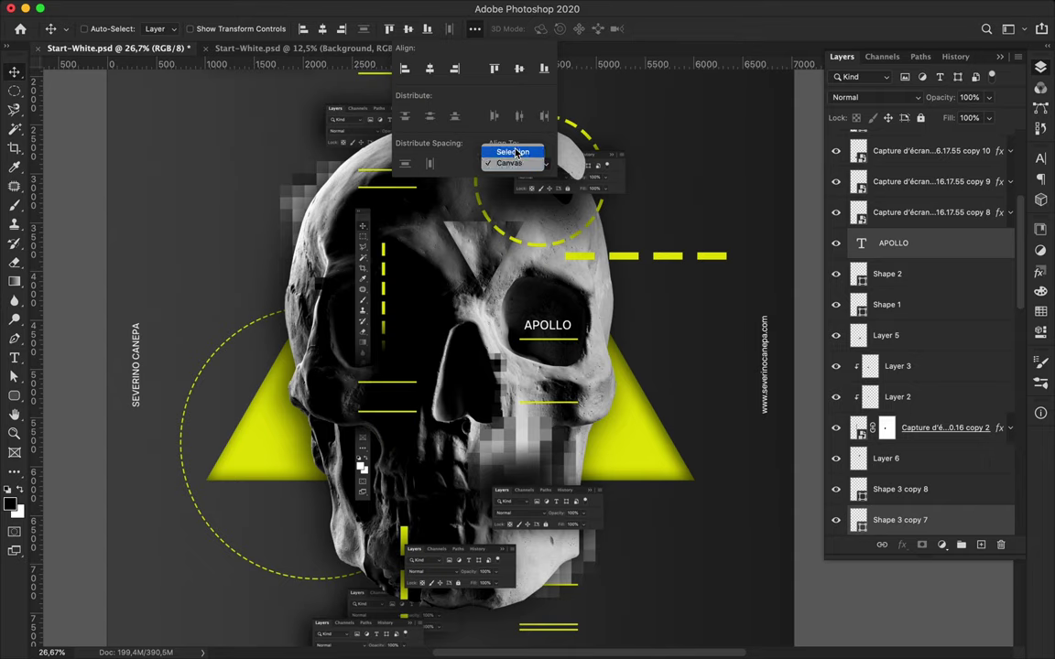
scroll(550, 311, "up", 3)
mouse_move(559, 329)
left_mouse_down()
mouse_move(586, 294)
mouse_move(575, 341)
left_mouse_up()
scroll(550, 330, "down", 3)
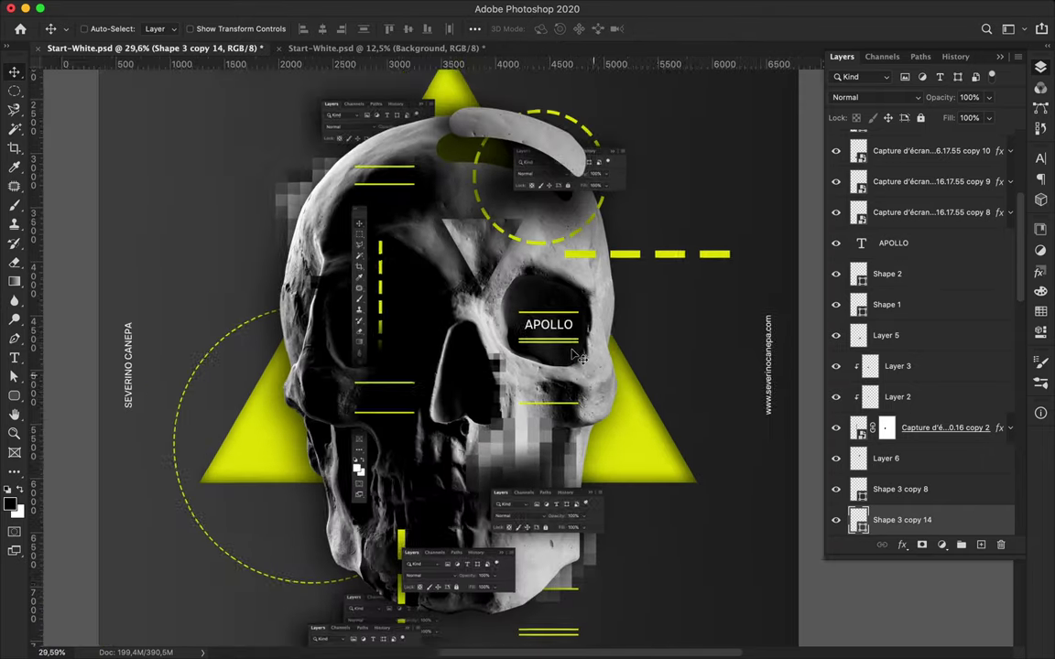
scroll(512, 302, "down", 2)
scroll(488, 265, "up", 2)
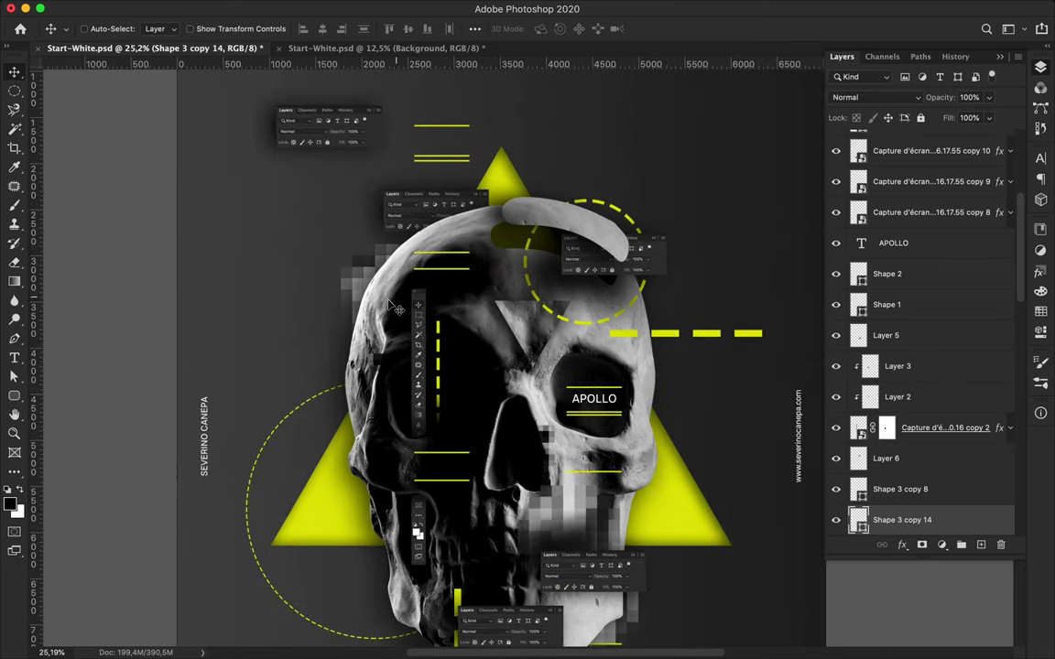
Step: Move the Ellipse 1 copy layer to the top so the dashed circle crosses over the skull
left_click(619, 322, "ctrl")
key("a")
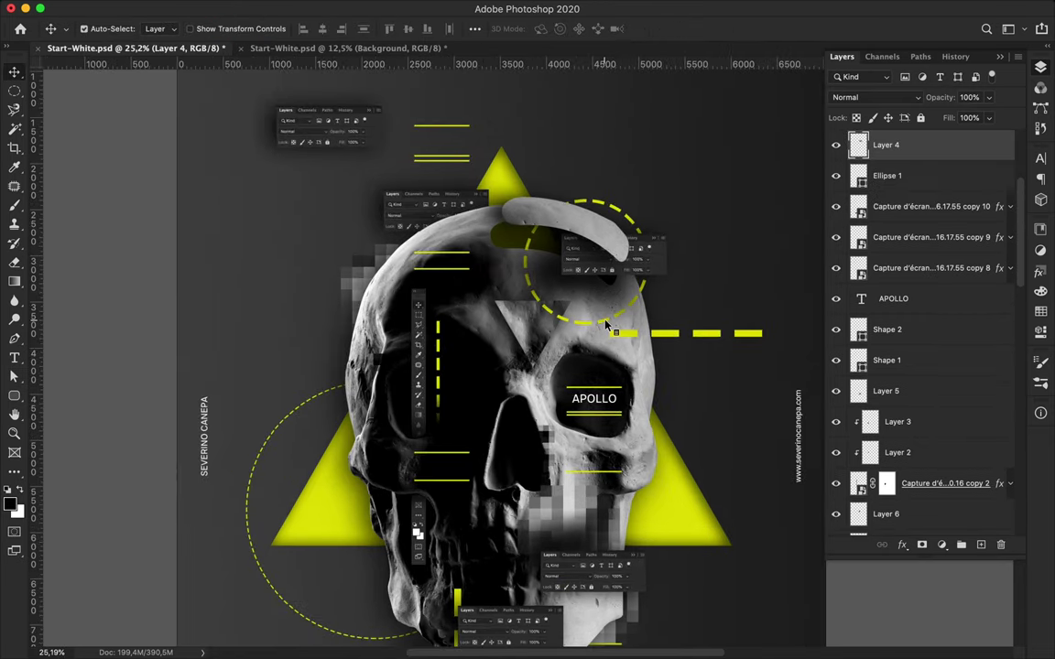
left_click(621, 316, "ctrl")
scroll(691, 314, "down", 3)
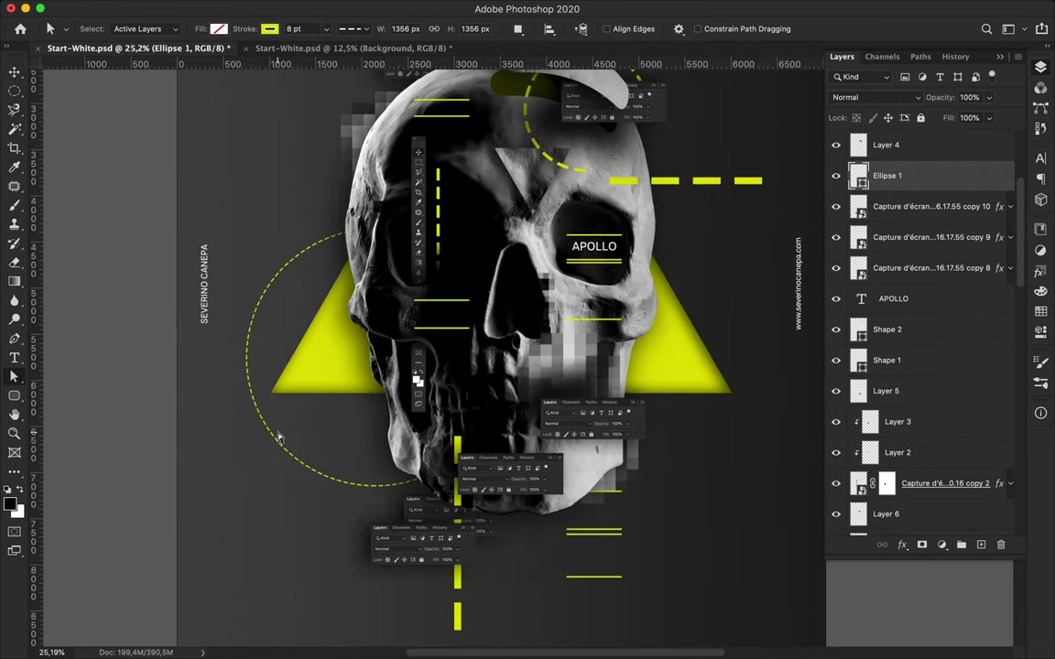
key("v")
left_click(389, 492)
key("a")
left_click(373, 484)
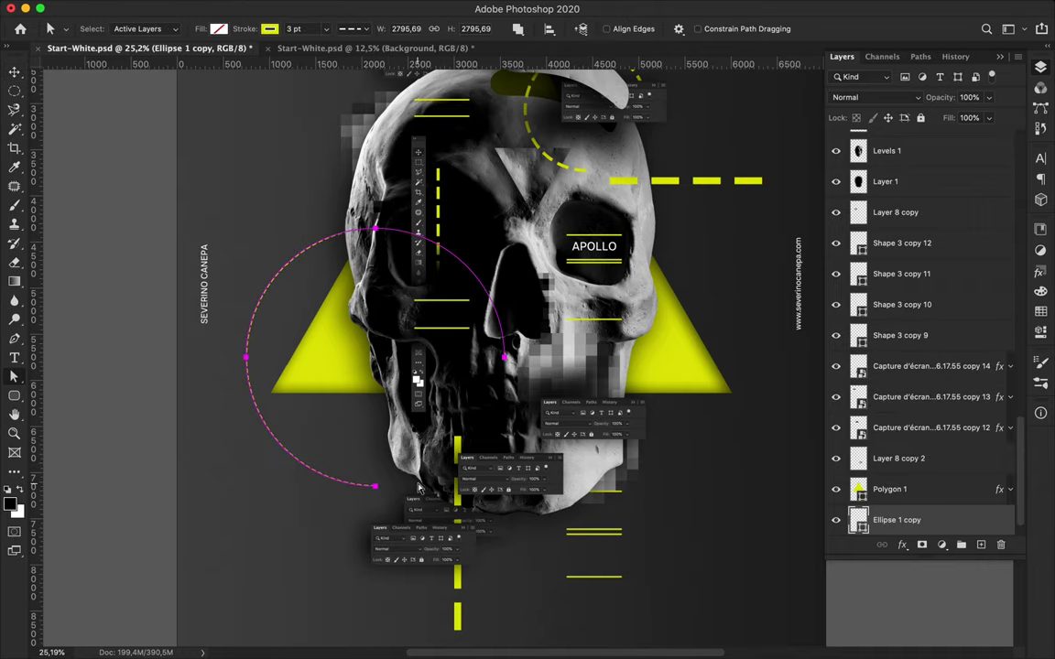
key("v")
left_click_drag(893, 519, 914, 141)
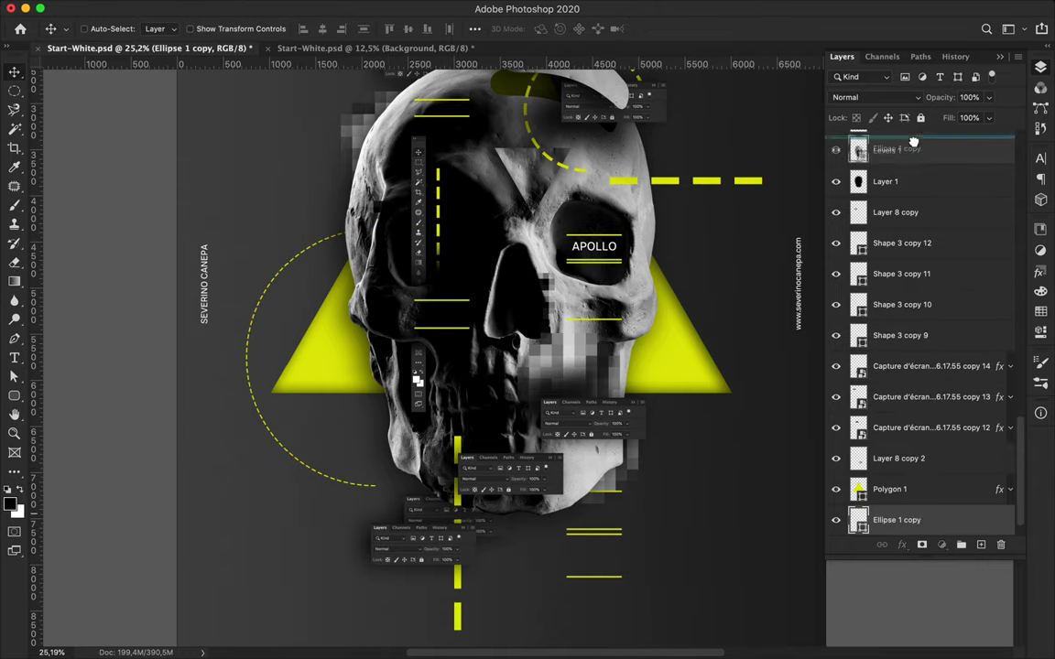
left_click_drag(289, 289, 311, 275)
key("super+plus")
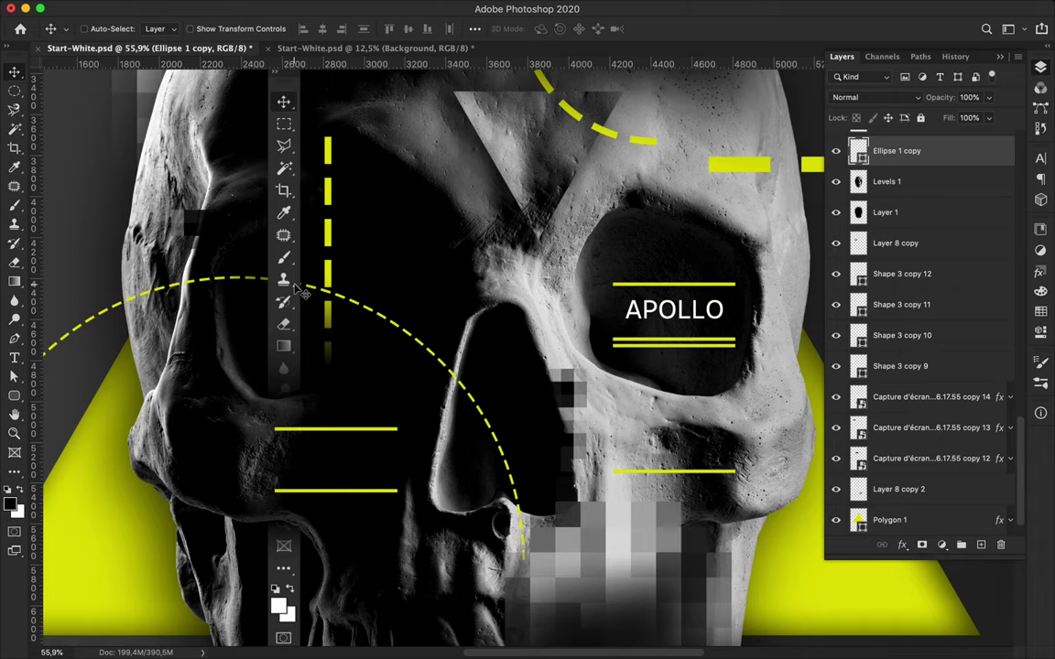
Step: On a new layer, gradient-fade the dashed arc where it crosses the left eye socket
key("m")
key("super+shift+alt+n")
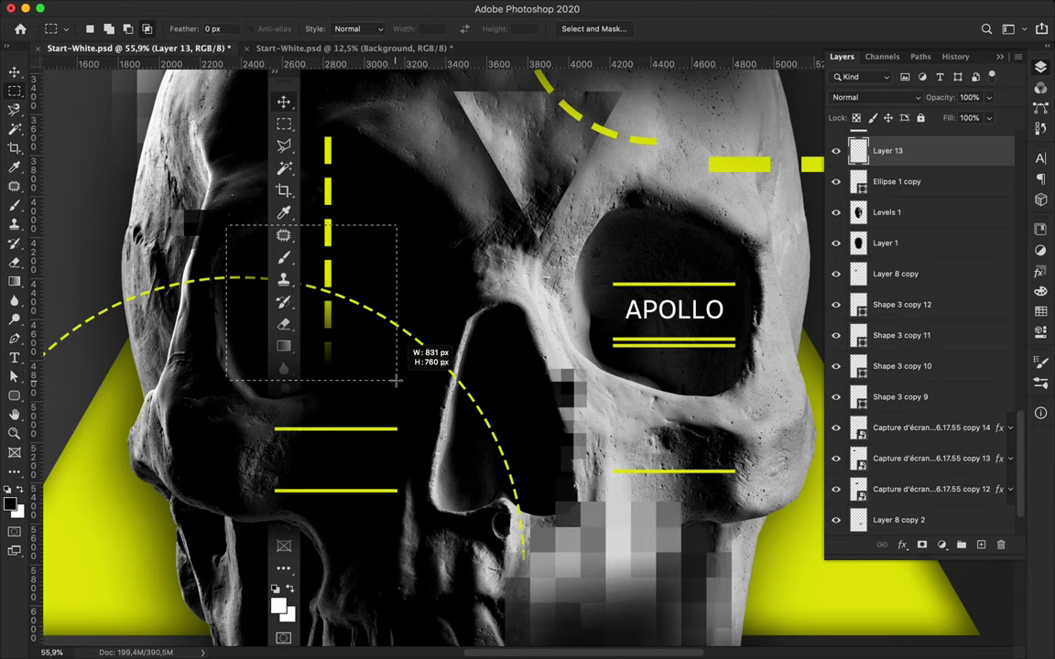
left_click_drag(408, 383, 414, 382)
key("g")
left_click_drag(394, 324, 395, 326)
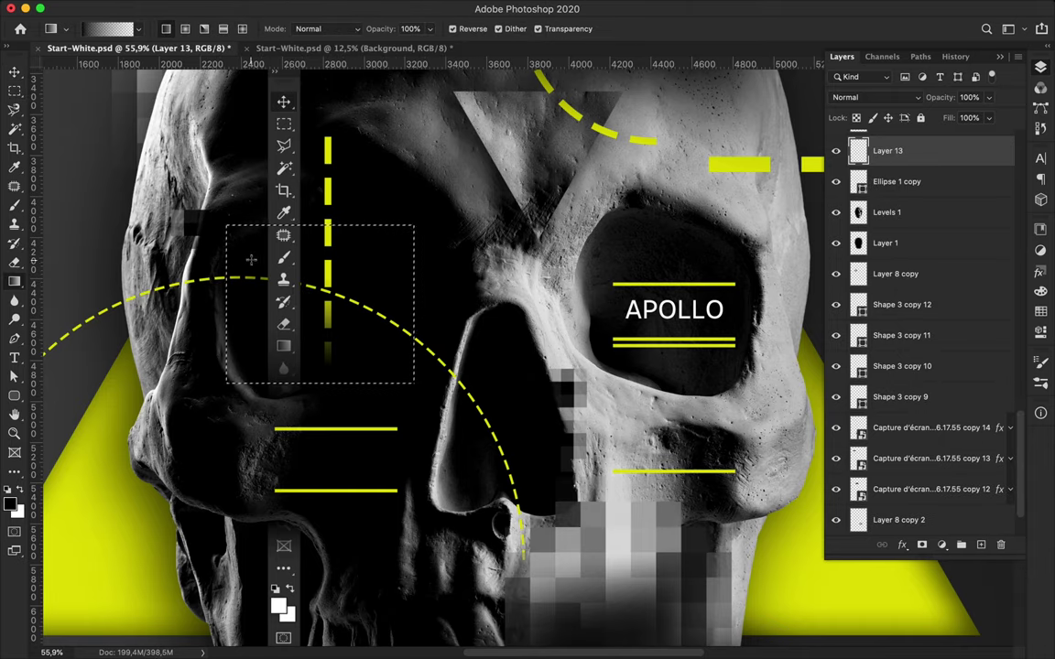
key("m")
key("super+d")
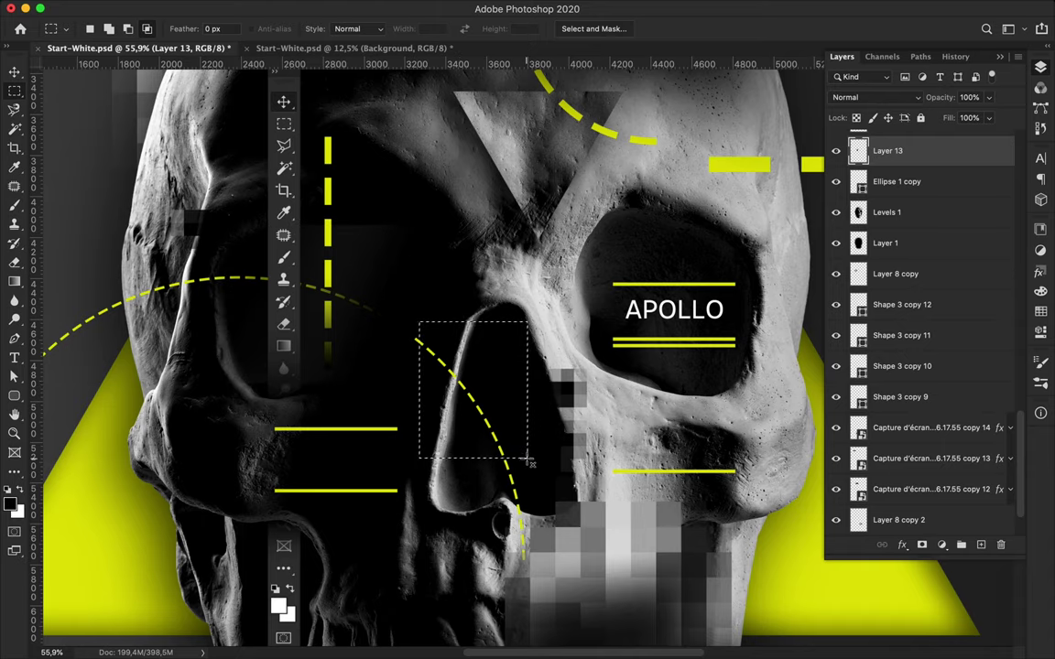
Step: Gradient-fade the arc over the nose and clip Layer 13 to the layer beneath
left_click_drag(527, 458, 527, 458)
key("g")
left_click_drag(421, 341, 470, 396)
key("v")
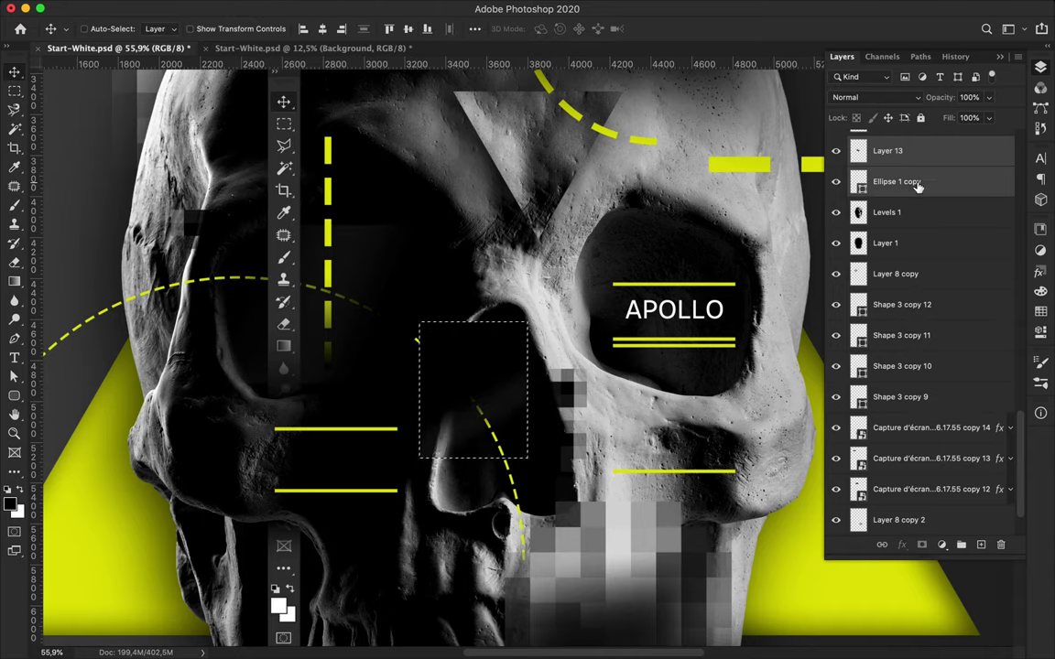
scroll(919, 183, "up", 2)
key("super+alt+g")
key("alt+bracketleft")
key("alt+bracketleft")
key("super+d")
Step: Rasterize the Ellipse 1 copy layer, fit the poster in view, and save the document
key("alt+bracketright")
key("alt+bracketright")
key("e")
key("alt+bracketleft")
right_click(946, 249)
left_click(732, 243)
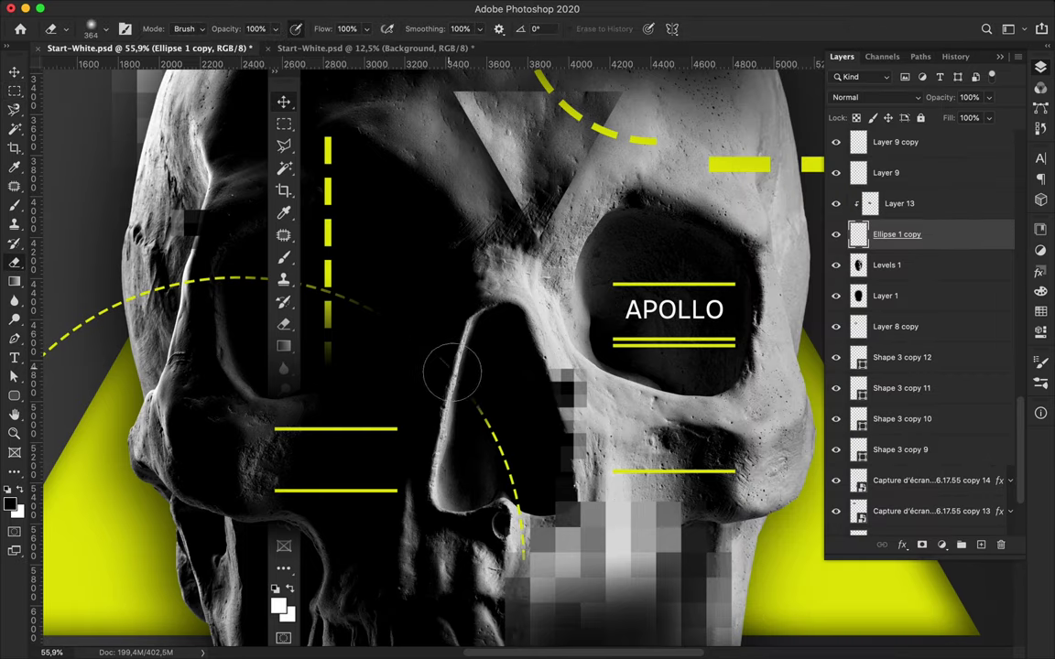
key("super+0")
key("super+s")
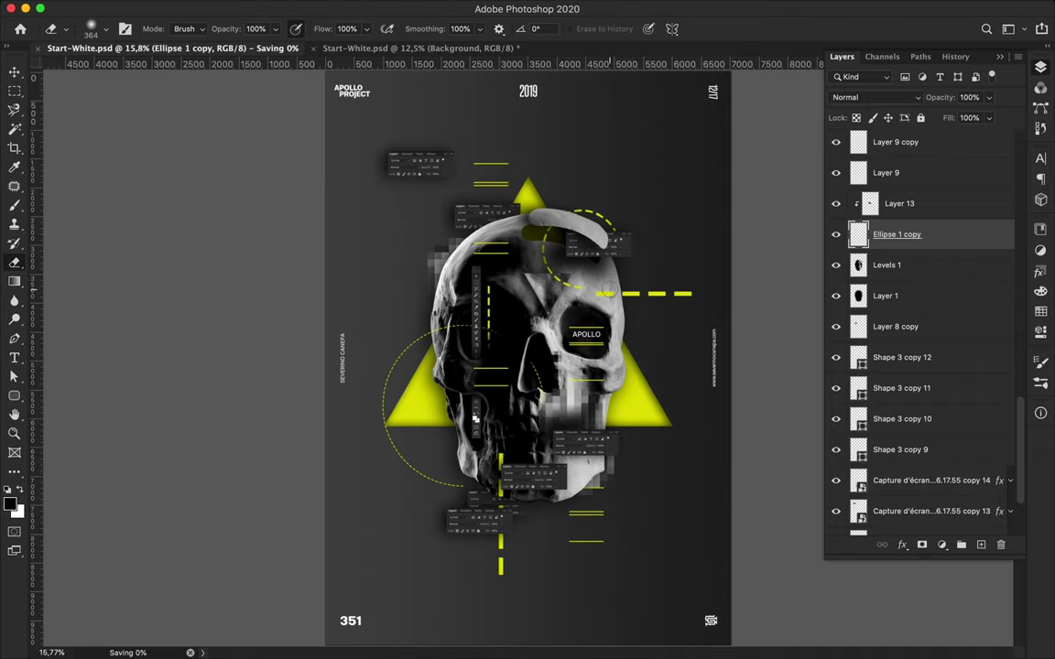
Step: Zoom far out and draw a huge 15570 px Ellipse 2 circle past the poster's left edge
key("u")
key("super+minus")
key("super+minus")
left_click_drag(357, 579, 672, 289)
Step: Apply the 58 pt stroke to the circle, move Ellipse 2 below Groupe 1, and shift the ring left
key("a")
key("Return")
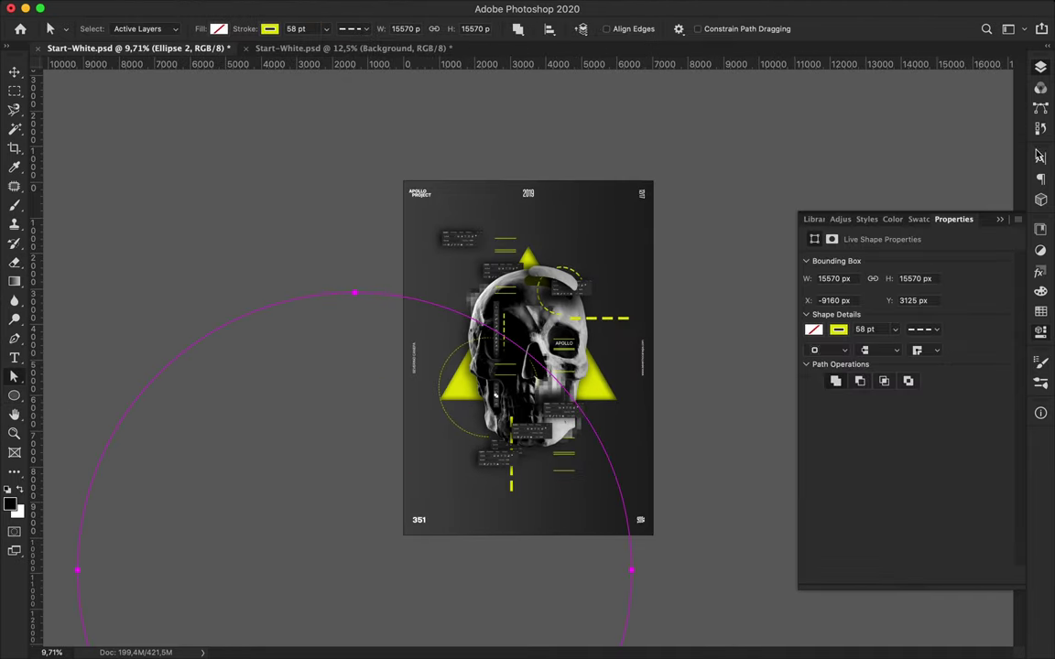
key("F7")
scroll(674, 330, "up", 2)
scroll(528, 353, "up", 1)
key("v")
left_click_drag(467, 325, 485, 307)
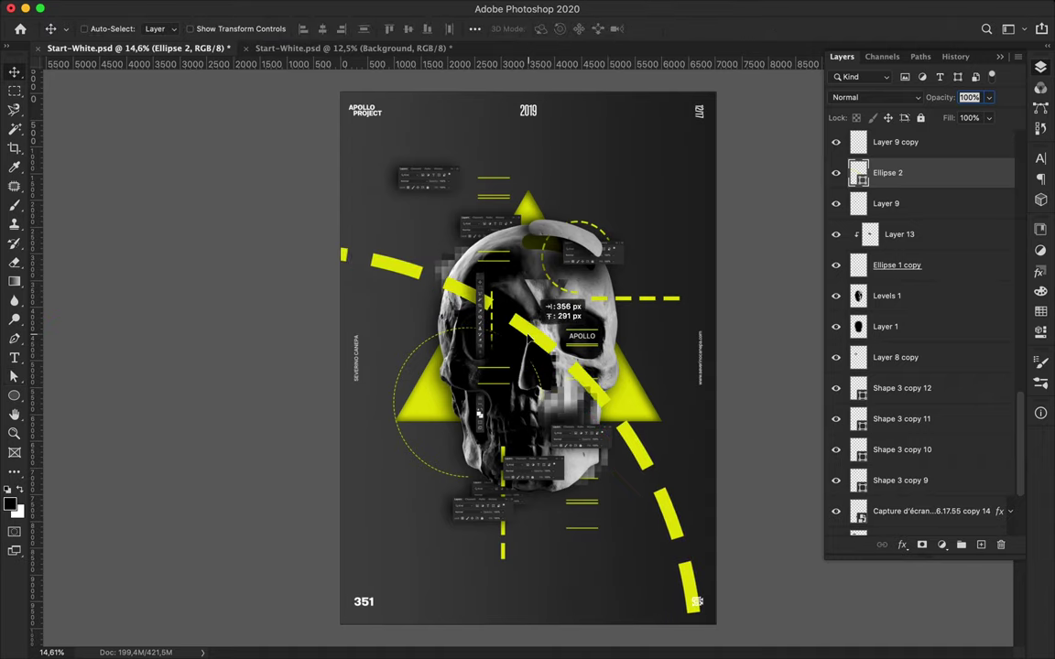
scroll(969, 200, "up", 3)
left_click_drag(915, 311, 907, 151)
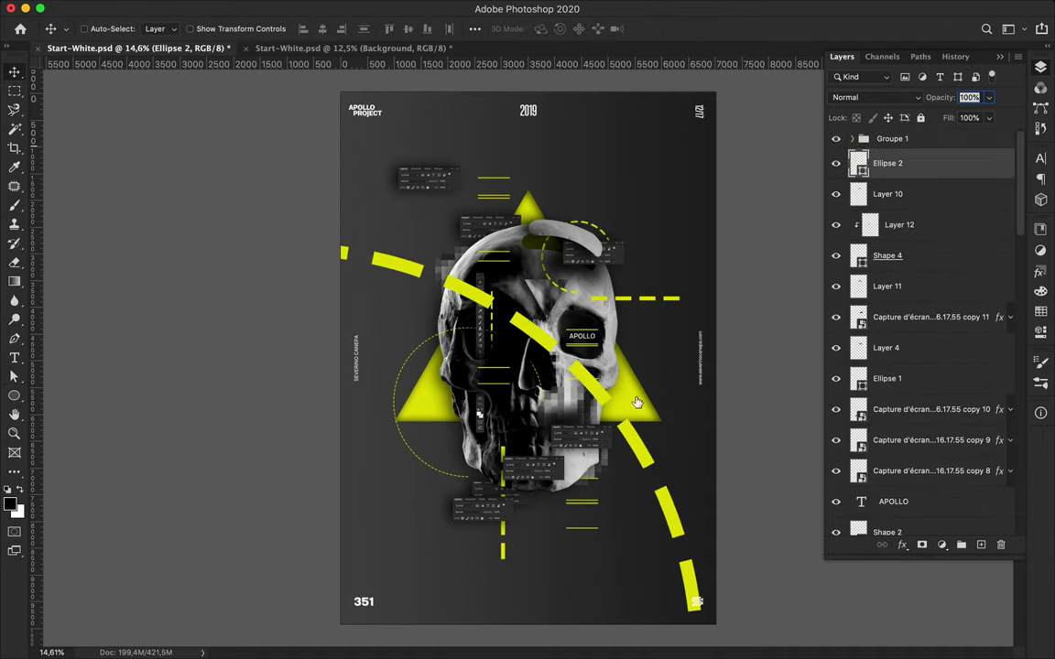
left_click_drag(605, 407, 586, 400)
Step: Give the ring's stroke a dashed pattern with Dash 4 and Gap 6
key("a")
left_click(353, 29)
left_click(353, 207)
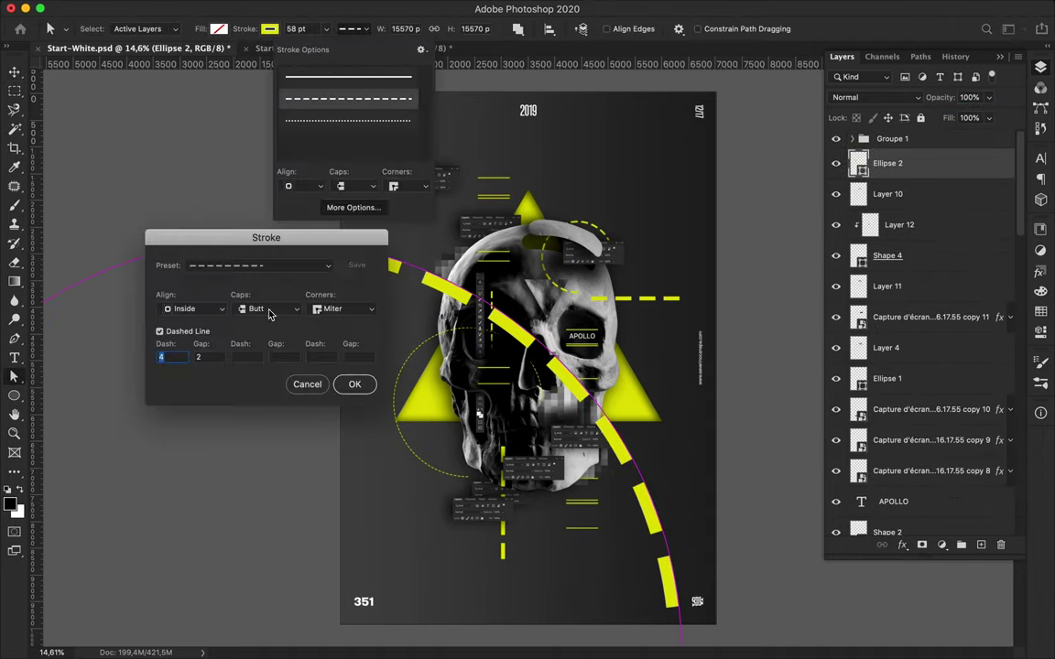
type("5")
key("Tab")
type("1")
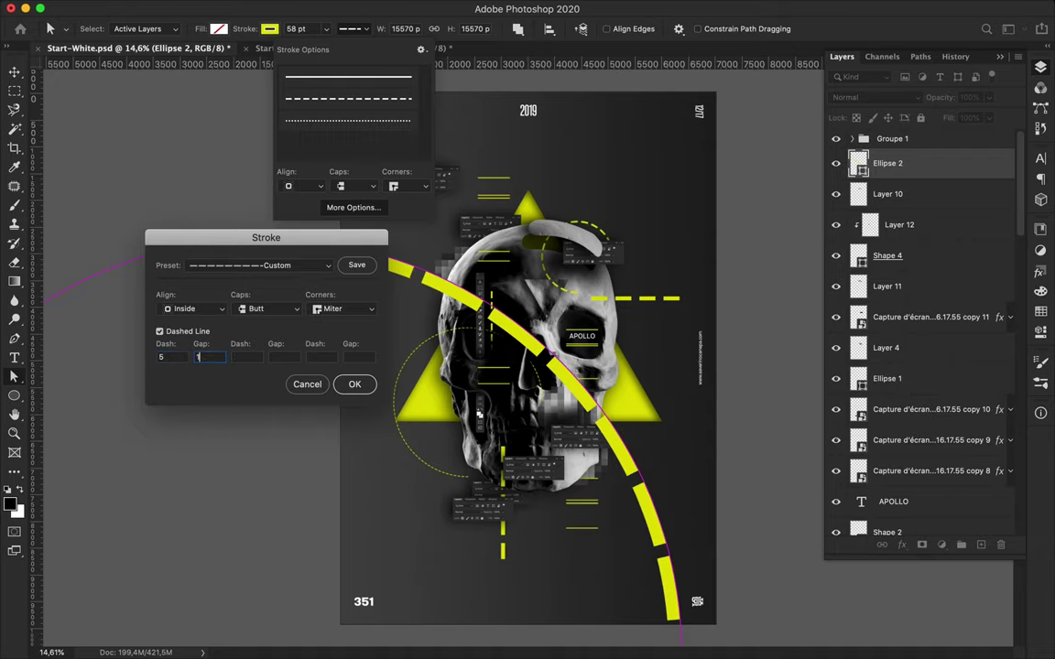
key("Tab")
type("1212")
key("Tab")
type("22")
left_click_drag(266, 237, 210, 340)
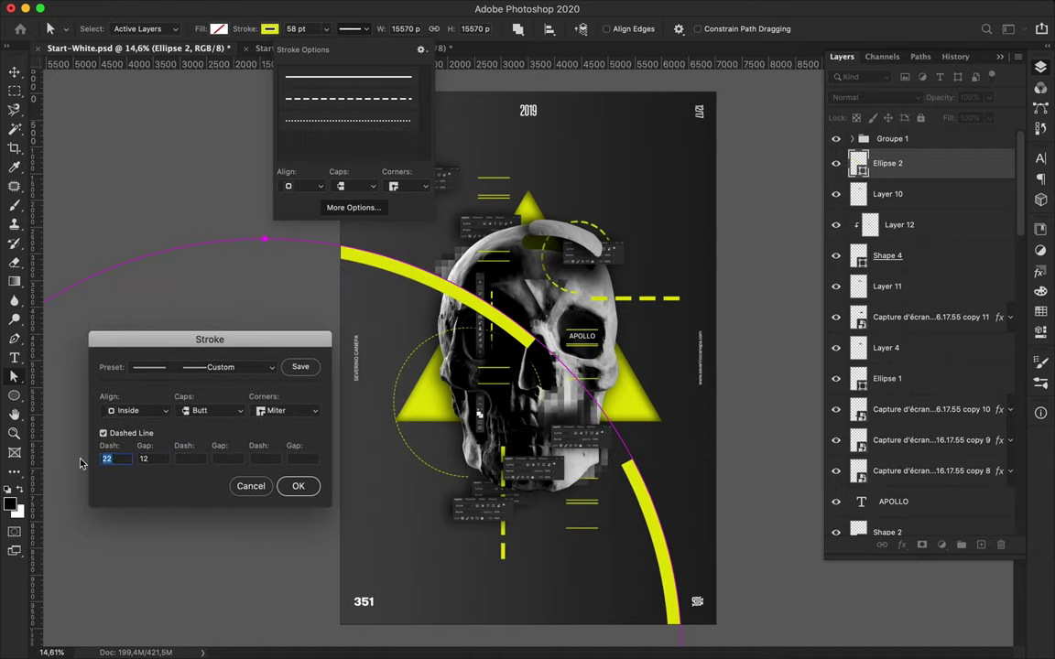
key("Tab")
type("4")
key("Tab")
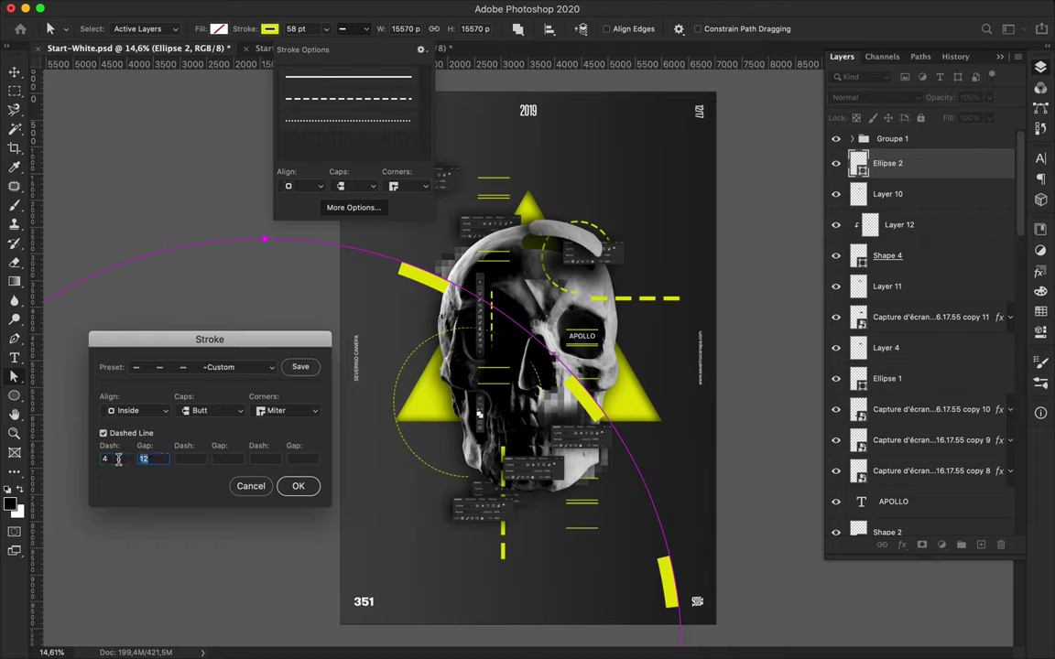
type("6")
key("Return")
left_click(401, 459)
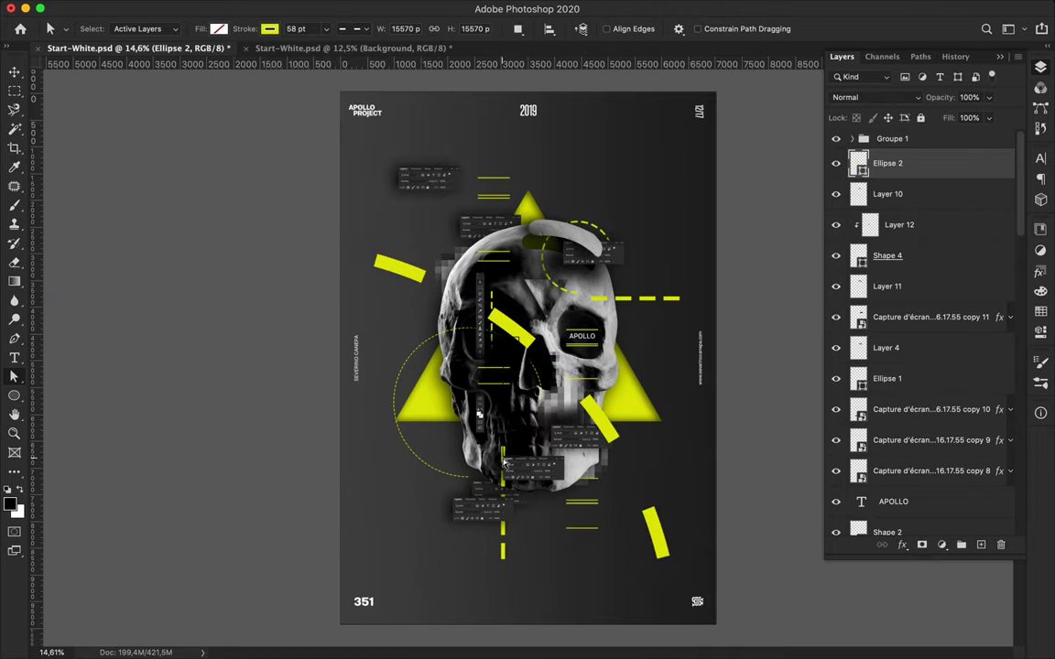
Step: Shift the yellow dashed bars up and to the left, then zoom out to see the whole ring
key("v")
left_click_drag(502, 463, 388, 359)
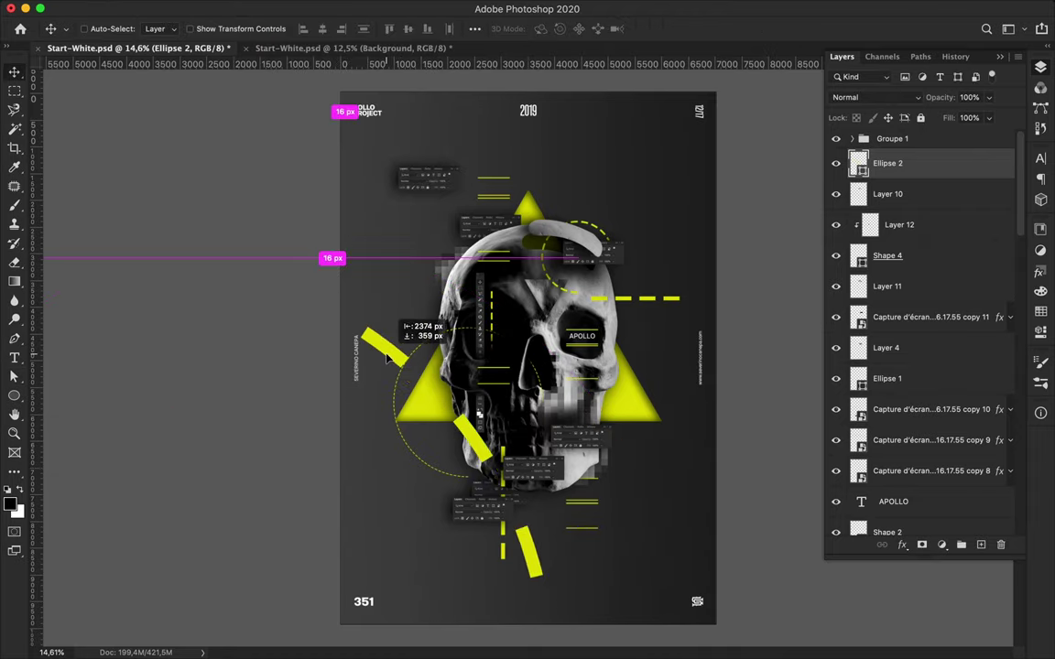
key("a")
key("ctrl+minus")
key("ctrl+minus")
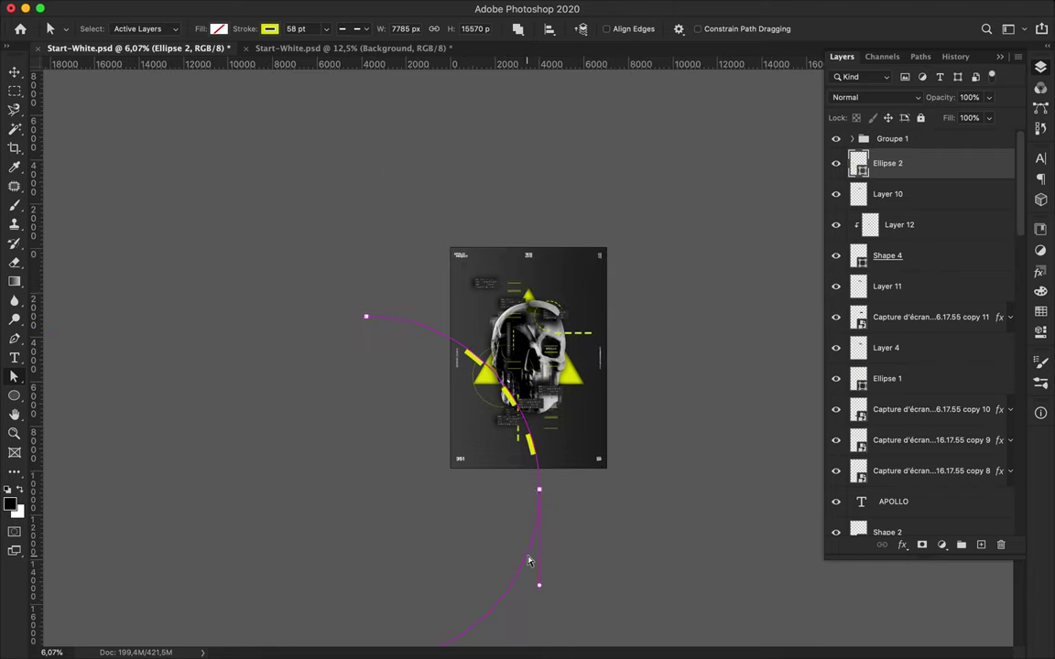
scroll(660, 518, "up", 2)
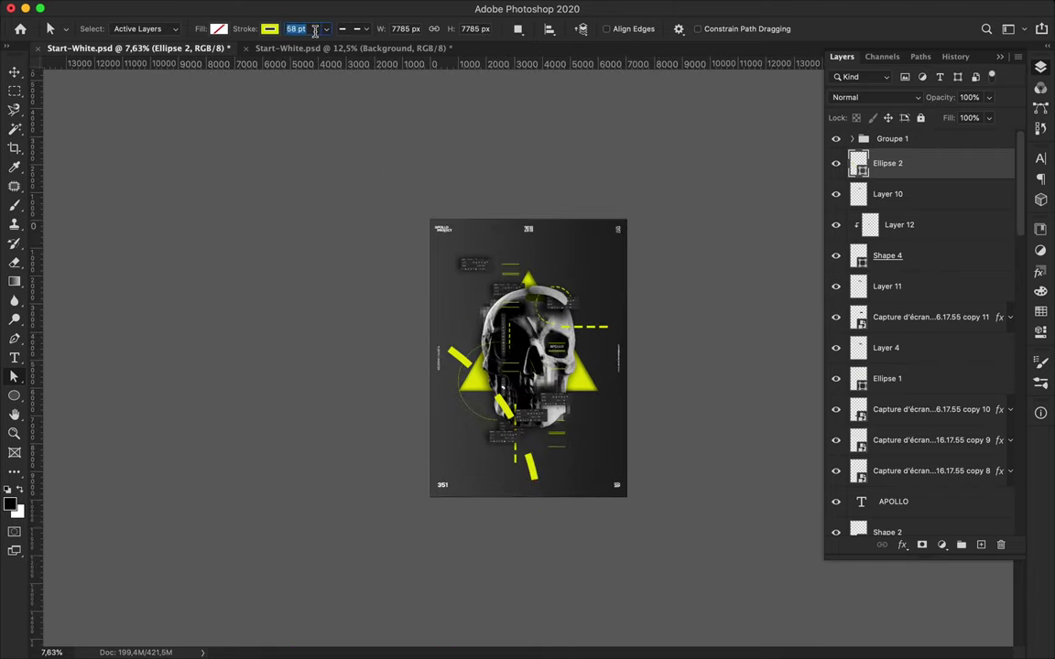
key("v")
scroll(572, 312, "up", 4)
scroll(571, 312, "up", 4)
Step: Draw a thick yellow dashed rounded rectangle and position it right of the skull
right_click(15, 395)
left_click(73, 380)
left_click_drag(495, 173, 595, 257)
key("ctrl+z")
left_click_drag(499, 222, 614, 483)
key("v")
mouse_move(604, 328)
left_mouse_down()
mouse_move(617, 335)
mouse_move(668, 259)
mouse_move(602, 278)
mouse_move(521, 218)
mouse_move(536, 194)
mouse_move(652, 265)
left_mouse_up()
Step: Add a tall 3 pt dashed rounded rectangle over the skull's left half, between Shape 3 copy 11 and copy 10
key("u")
mouse_move(339, 233)
left_mouse_down()
mouse_move(467, 515)
mouse_move(457, 517)
left_mouse_up()
left_click(258, 30)
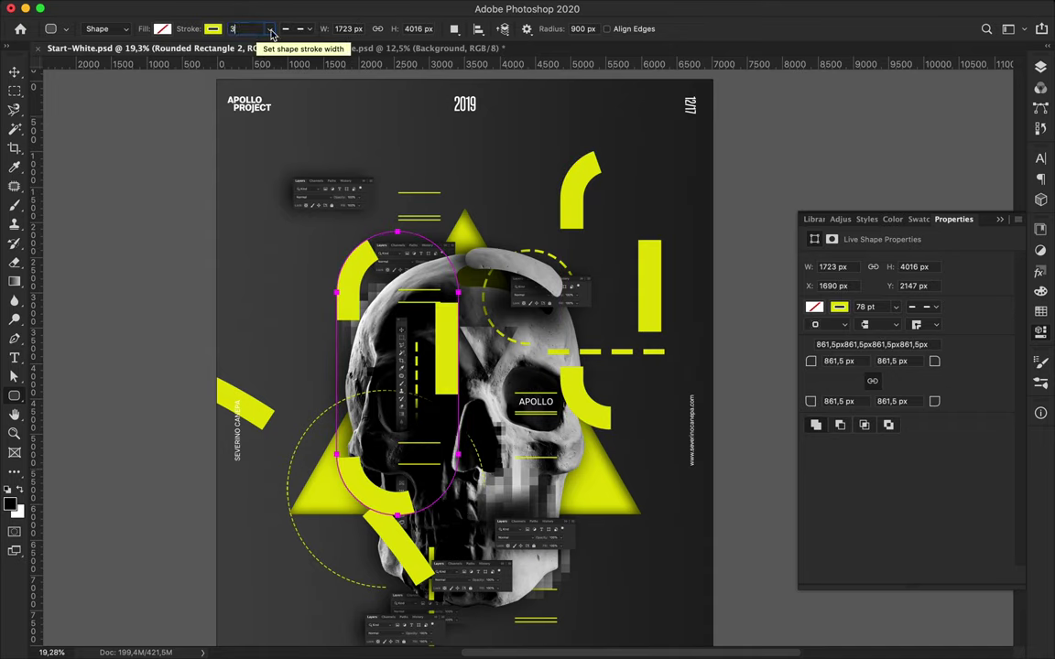
left_click(293, 29)
left_click(287, 208)
key("Return")
key("a")
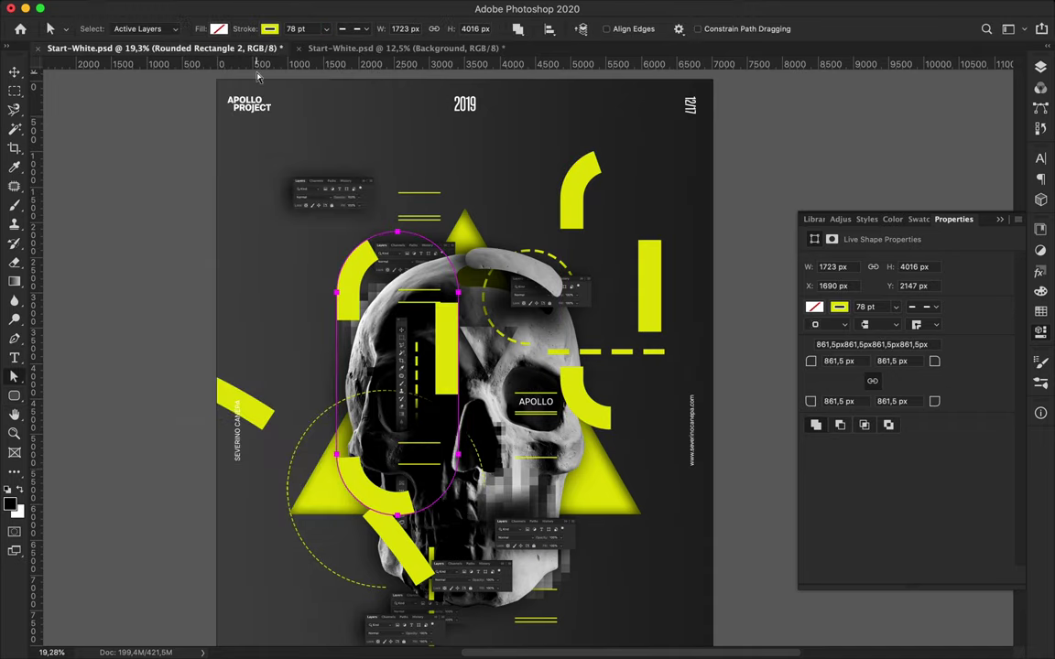
key("v")
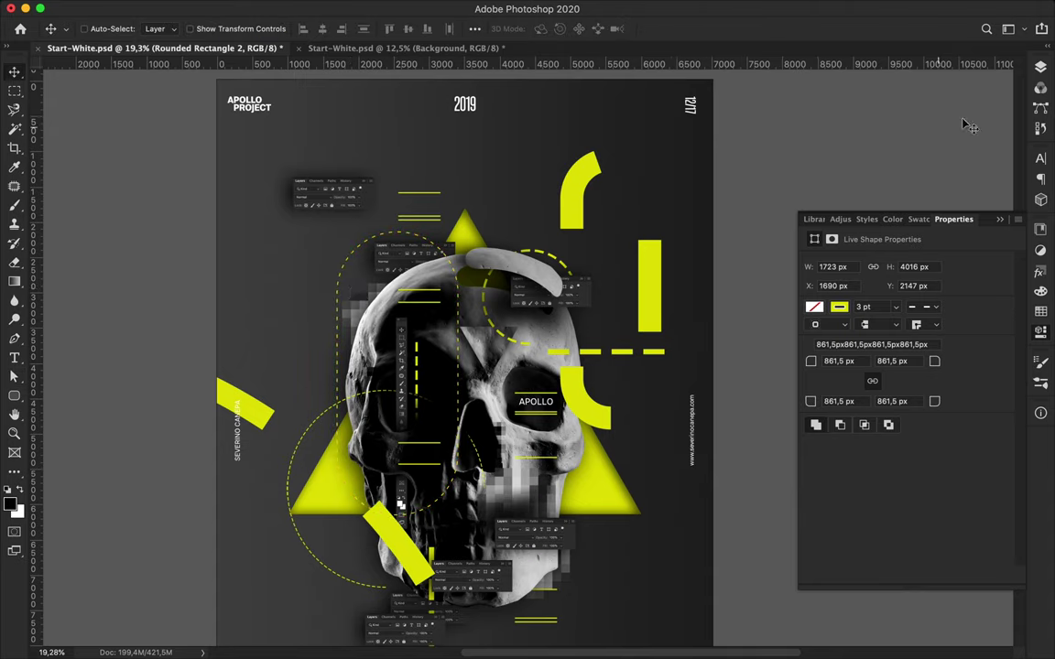
key("F7")
left_click_drag(965, 177, 942, 462)
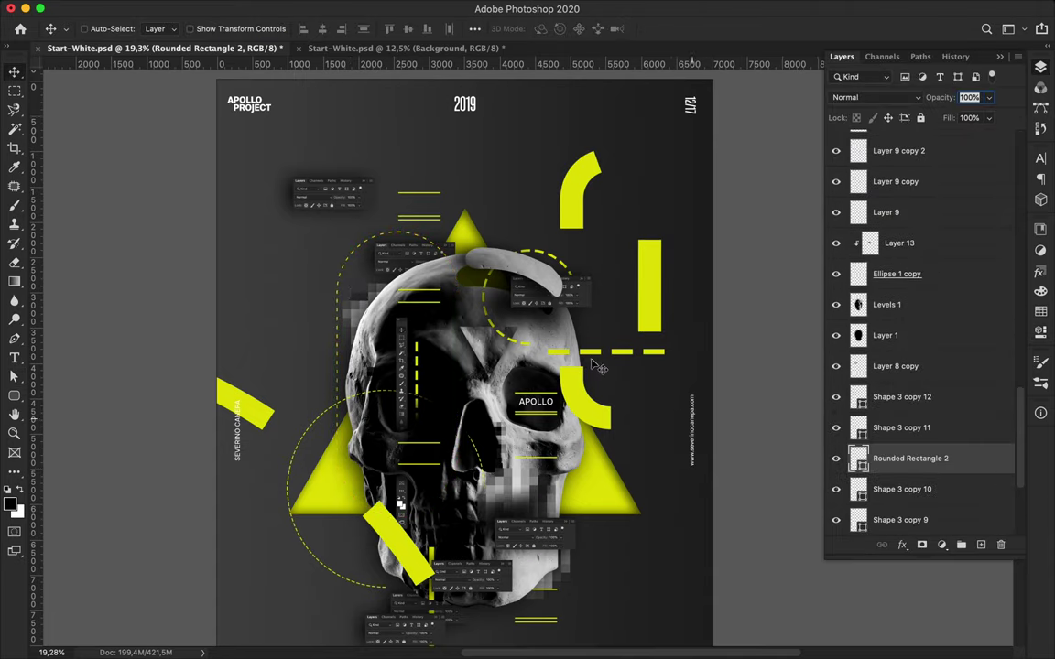
Step: Nudge the panel graphics and place a copy of the APOLLO text just above the original
left_click_drag(333, 275, 350, 278)
scroll(565, 268, "up", 2)
left_click_drag(508, 206, 522, 197)
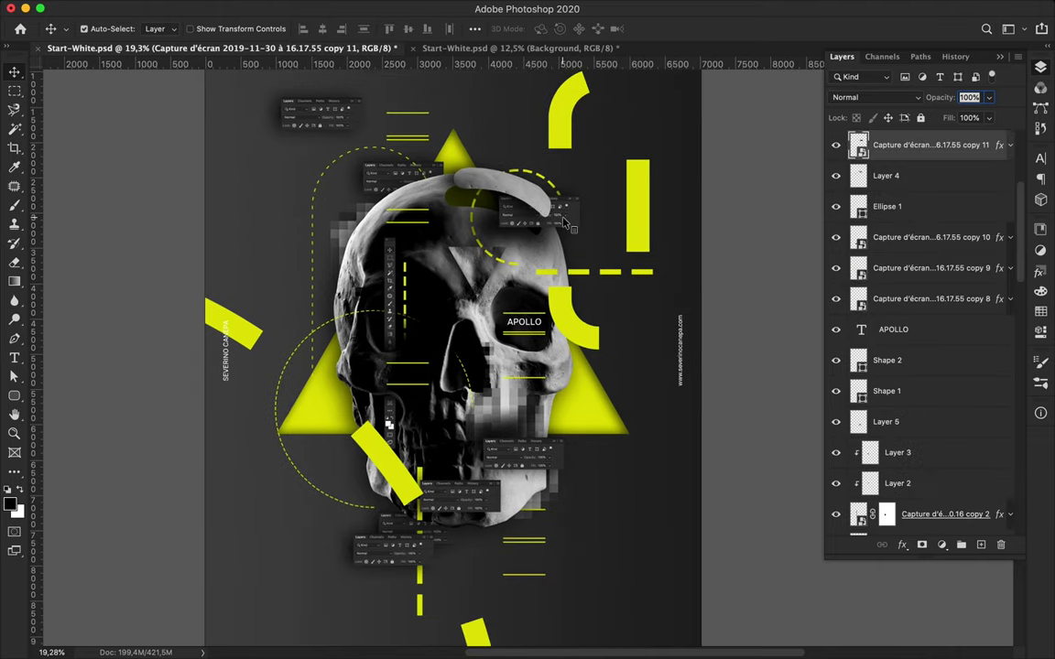
scroll(490, 314, "up", 2)
scroll(490, 314, "up", 1)
left_click(517, 284)
mouse_move(518, 284)
left_mouse_down()
mouse_move(518, 249)
mouse_move(570, 266)
left_mouse_up()
Step: Check the APOLLO text colour and rasterize the APOLLO type layer
key("m")
key("BackSpace")
key("Return")
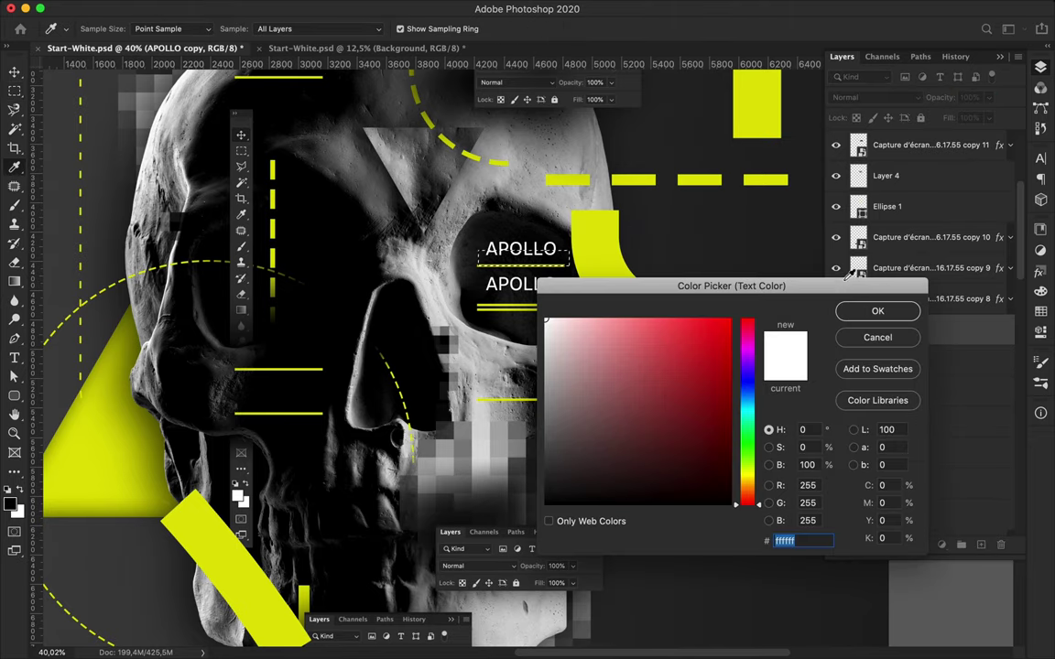
left_click(823, 75)
left_click(878, 311)
key("F7")
right_click(907, 329)
left_click(769, 498)
Step: Copy a slice of APOLLO to a new layer and shift the echo copies down and left
key("m")
key("v")
key("ctrl+j")
mouse_move(558, 284)
left_mouse_down()
mouse_move(542, 314)
mouse_move(542, 417)
left_mouse_up()
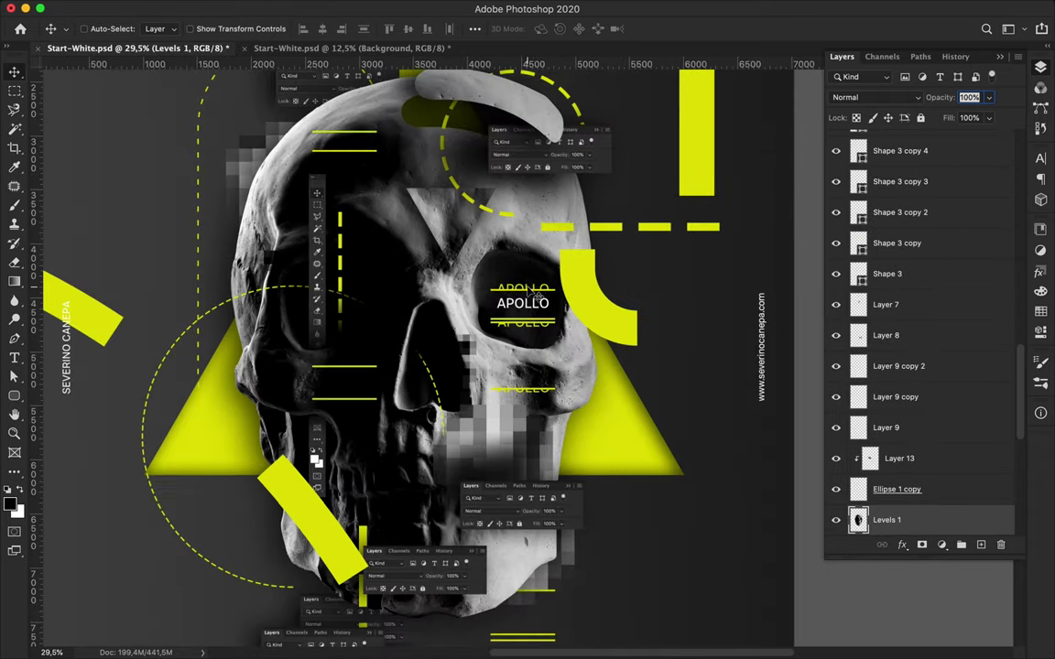
scroll(513, 294, "up", 2)
left_click_drag(518, 293, 306, 408)
scroll(563, 394, "down", 3)
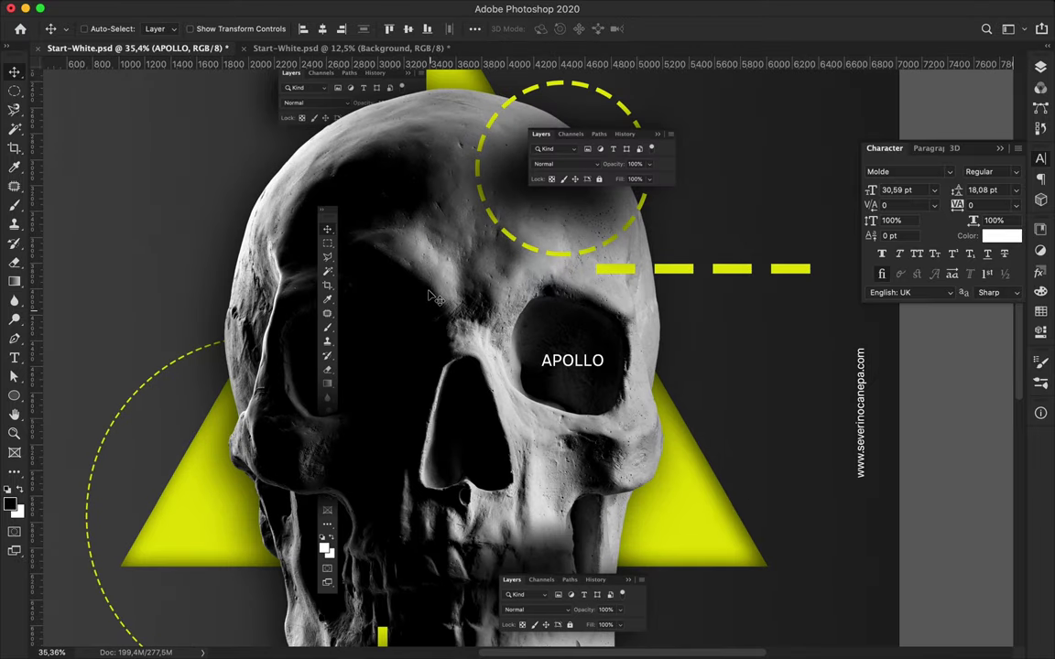
left_click(14, 396)
Step: Draw a 3-sided polygon triangle on the skull's forehead and move Polygon 2 lower in the layer stack
left_click(73, 405)
left_click_drag(453, 258, 463, 319)
key("v")
left_click(14, 91)
left_click(73, 102)
key("F7")
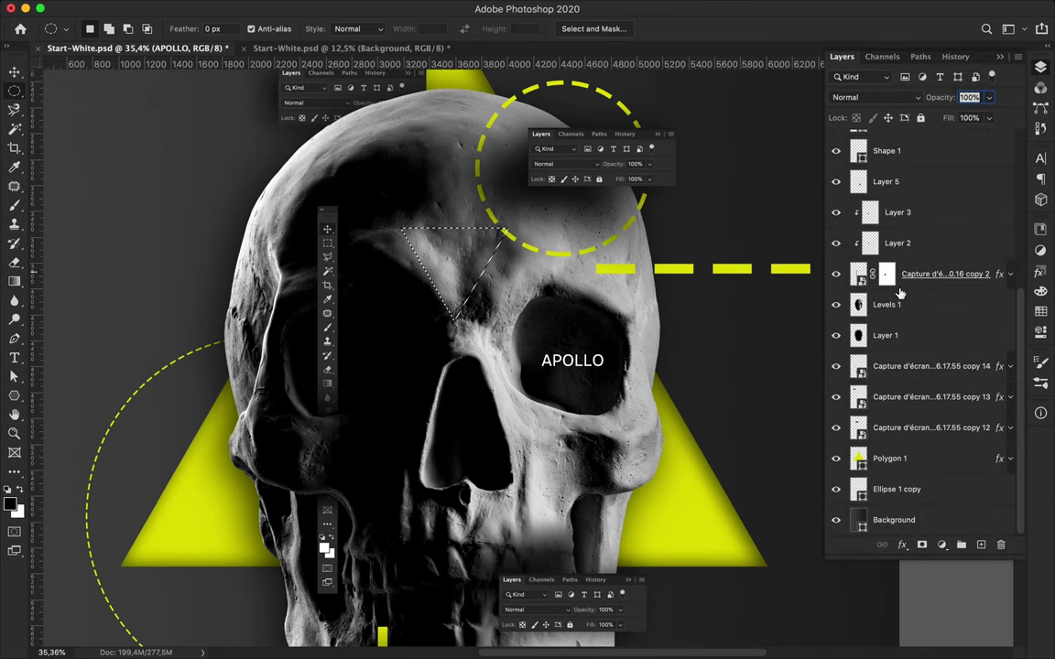
key("v")
mouse_move(907, 146)
left_mouse_down()
mouse_move(952, 174)
mouse_move(916, 360)
left_mouse_up()
left_click_drag(476, 281, 499, 271)
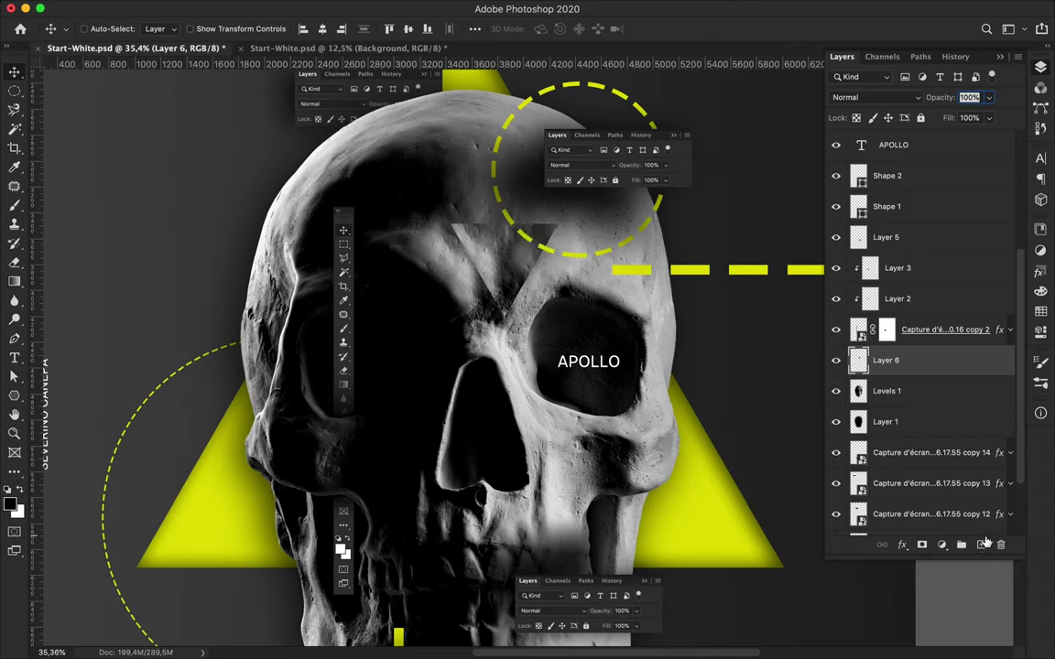
Step: Fill the triangle selection with black on a new layer and move Layer 7 below Layer 6
left_click(981, 544)
key("b")
left_click_drag(458, 229, 496, 261)
key("m")
key("v")
left_click_drag(902, 360, 902, 391)
left_click_drag(506, 248, 531, 302)
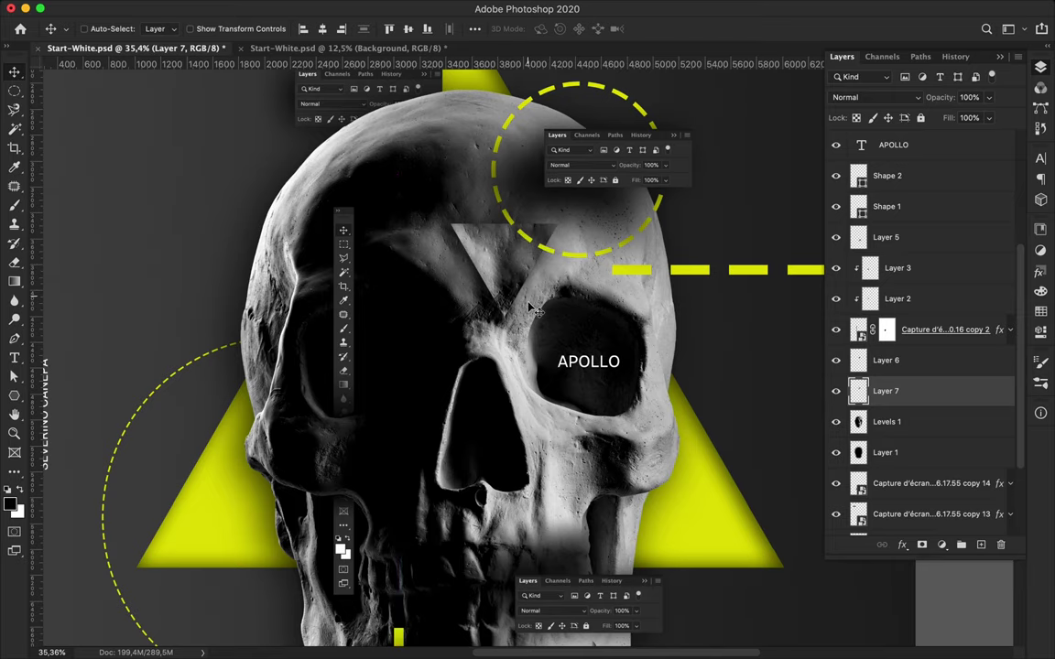
scroll(398, 240, "down", 4)
Step: Set the Pen to shape mode with a yellow stroke and start a line near the skull's top
key("p")
left_click(102, 28)
left_click(162, 28)
left_click(213, 28)
left_click(337, 106)
Step: Alt-drag copies of the short yellow line across the skull, reaching Shape 3 copy 12
key("a")
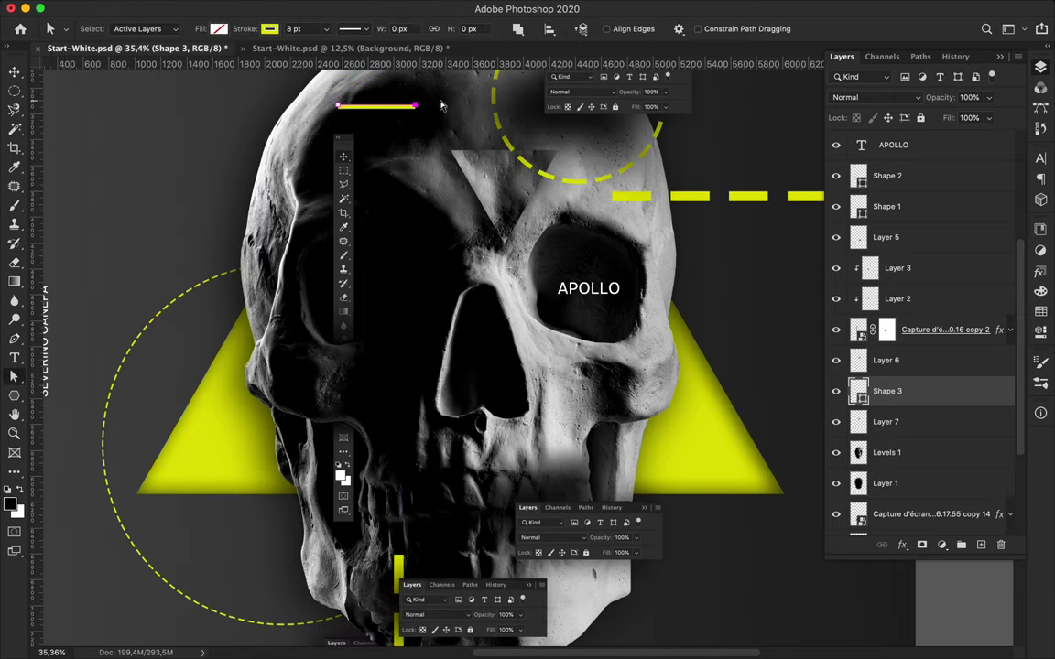
key("v")
scroll(403, 274, "up", 5)
left_click_drag(387, 289, 387, 270)
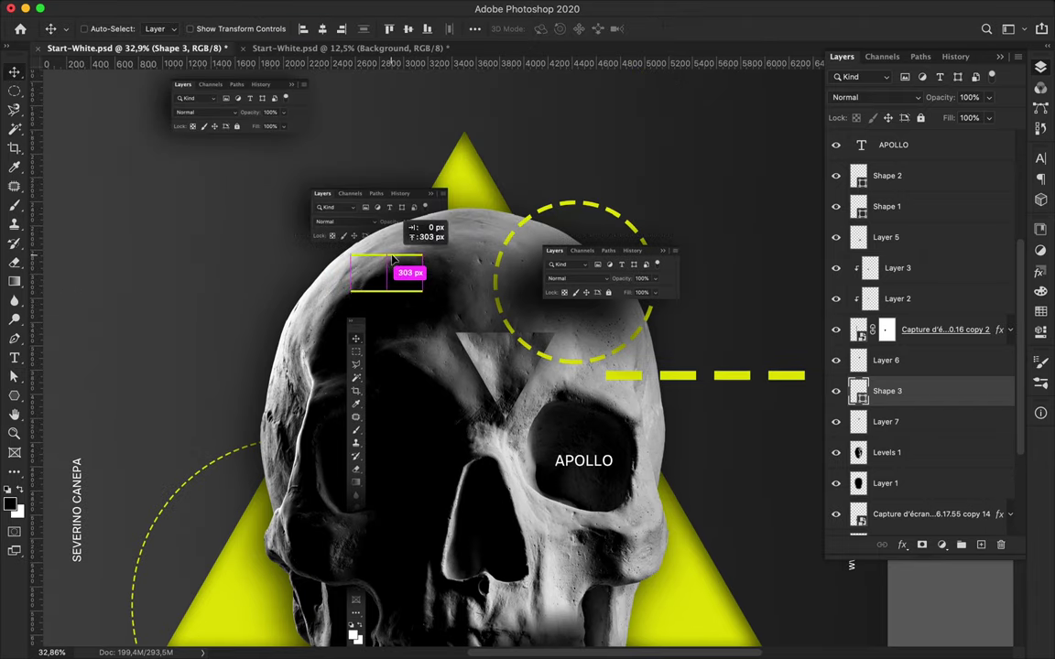
mouse_move(405, 157)
left_mouse_down()
mouse_move(409, 110)
mouse_move(391, 519)
left_mouse_up()
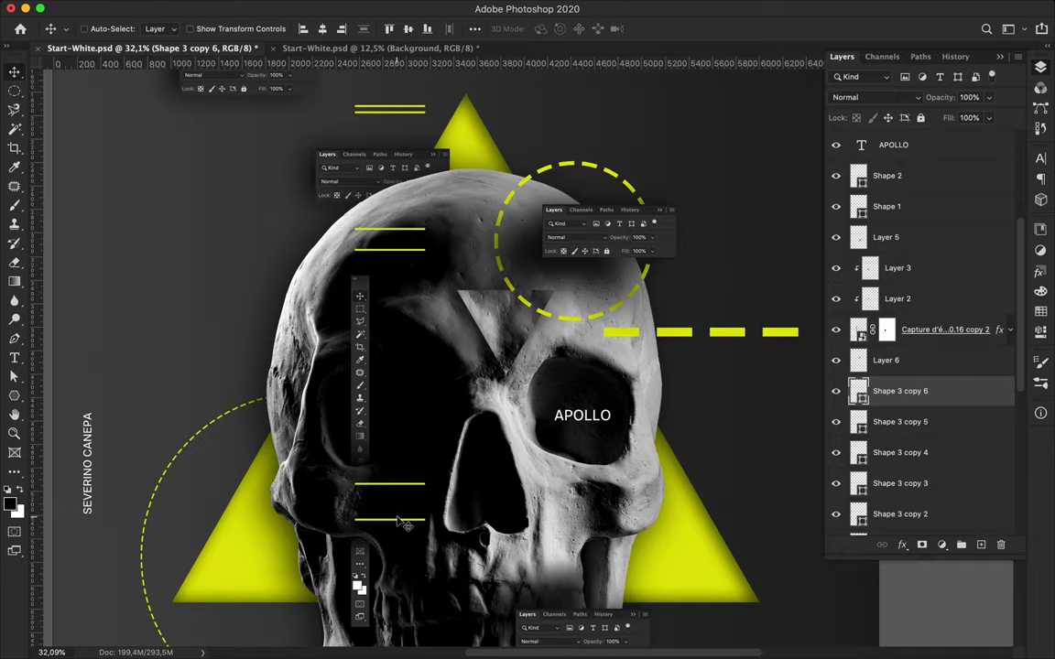
scroll(391, 513, "down", 8)
mouse_move(391, 221)
left_mouse_down()
mouse_move(620, 220)
mouse_move(620, 170)
mouse_move(595, 247)
mouse_move(605, 465)
mouse_move(620, 531)
left_mouse_up()
scroll(939, 243, "down", 5)
scroll(586, 431, "up", 4)
Step: Stamp a skull area to Layer 9, apply Mosaic, and place patch copies up-left and behind the skull
key("m")
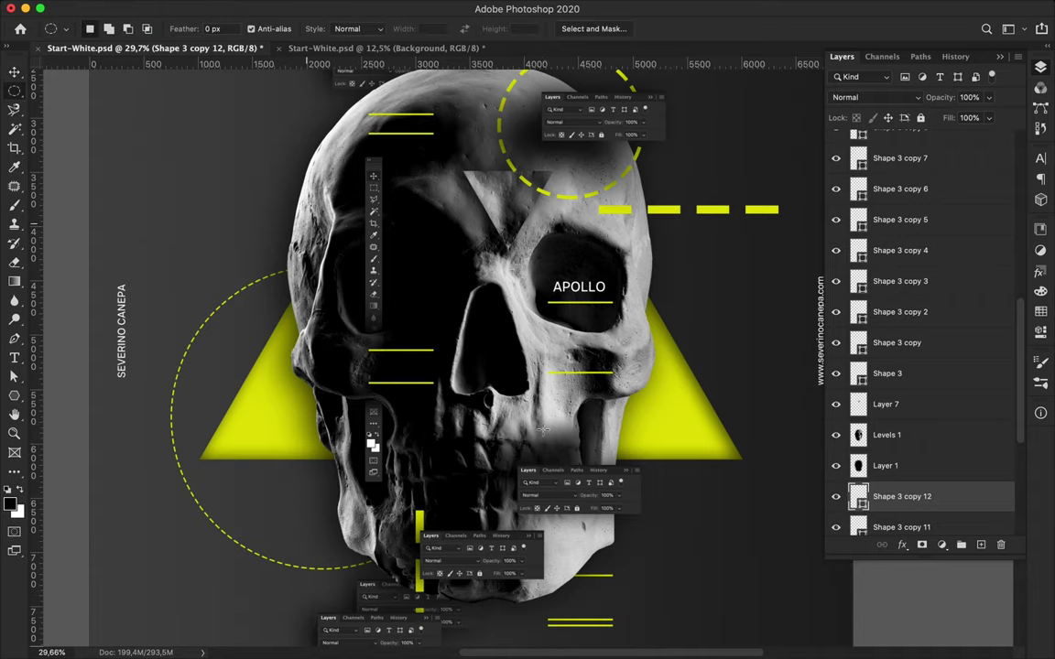
left_click(886, 435)
key("ctrl+alt+shift+e")
key("v")
left_click(343, 7)
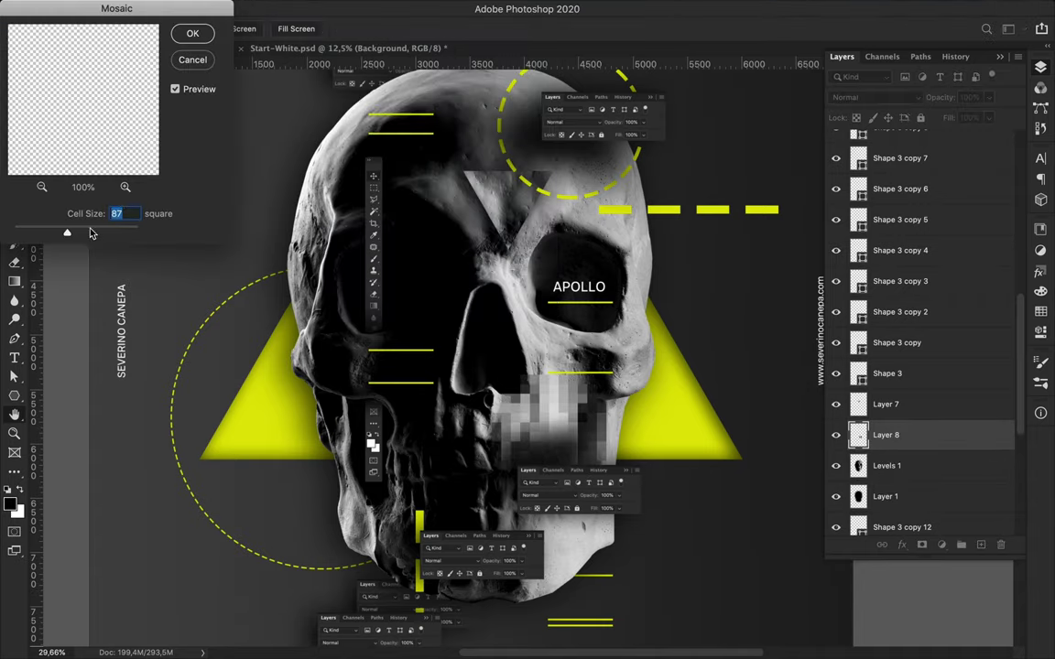
key("Return")
left_click_drag(558, 433, 349, 163)
left_click_drag(919, 344, 918, 423)
left_click_drag(318, 160, 513, 430)
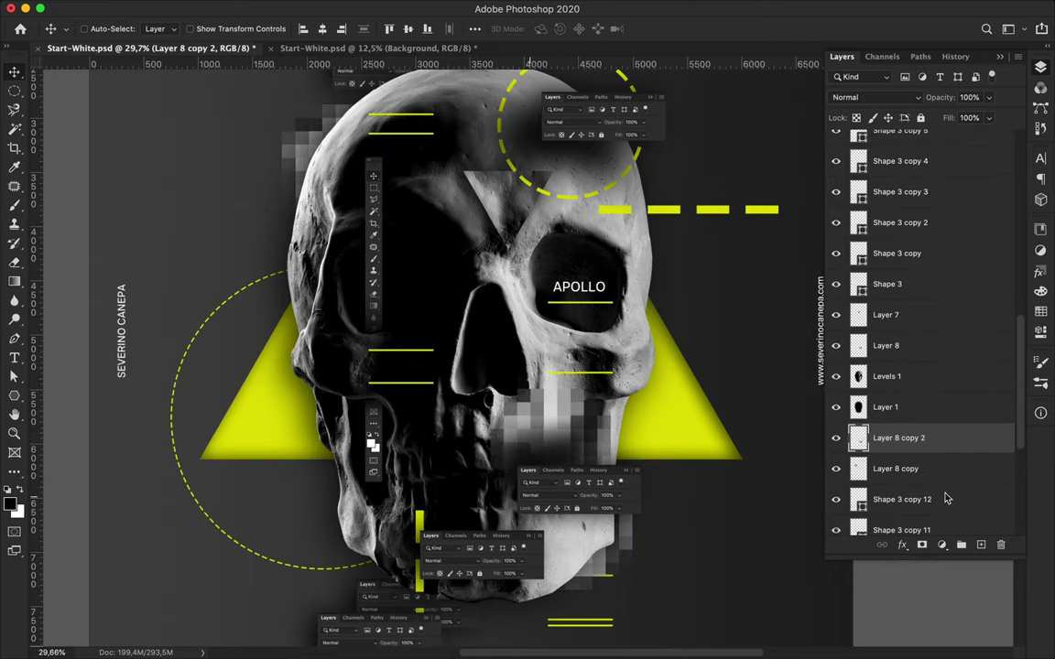
scroll(947, 500, "down", 5)
scroll(746, 428, "down", 2)
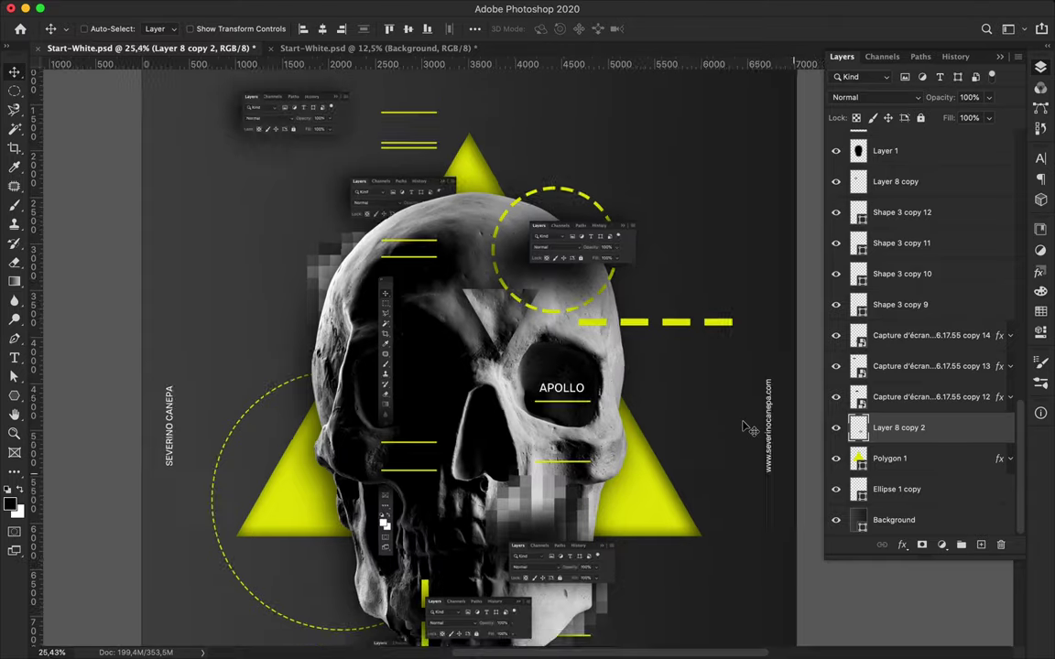
scroll(389, 355, "up", 3)
Step: Mosaic a small skull area and place square copies beside the nose and lower down
key("u")
key("m")
left_click_drag(322, 346, 333, 364)
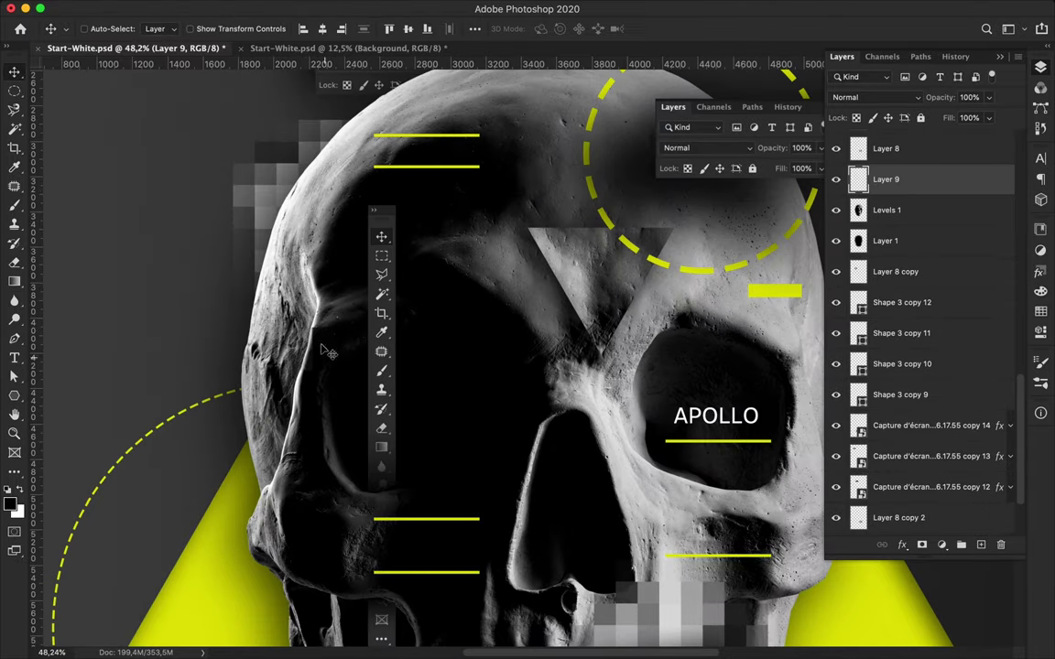
left_click(343, 8)
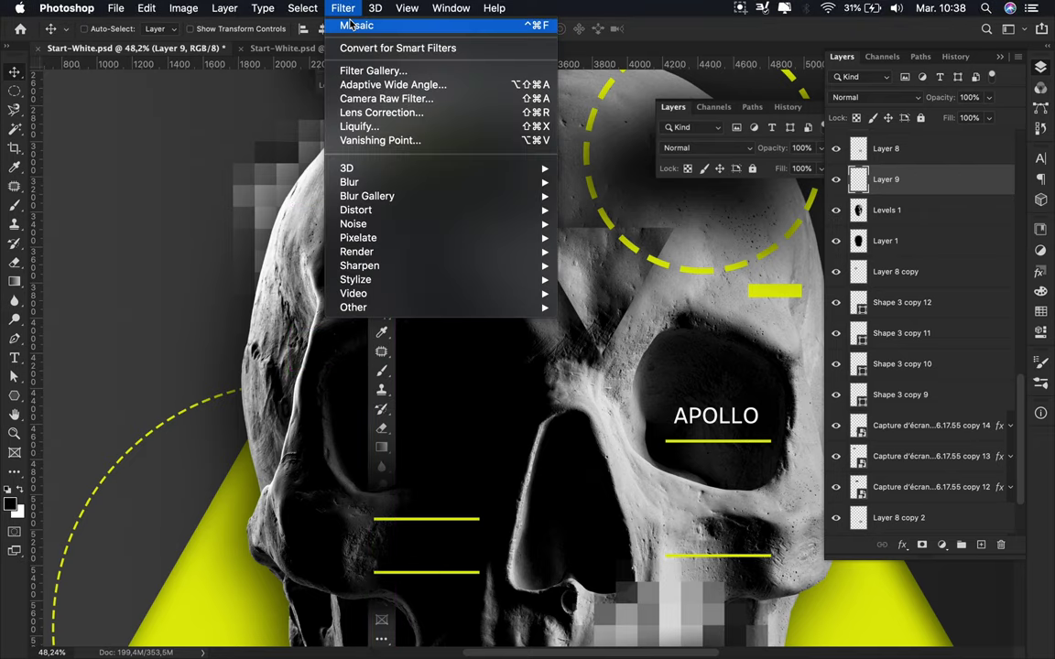
left_click(590, 306)
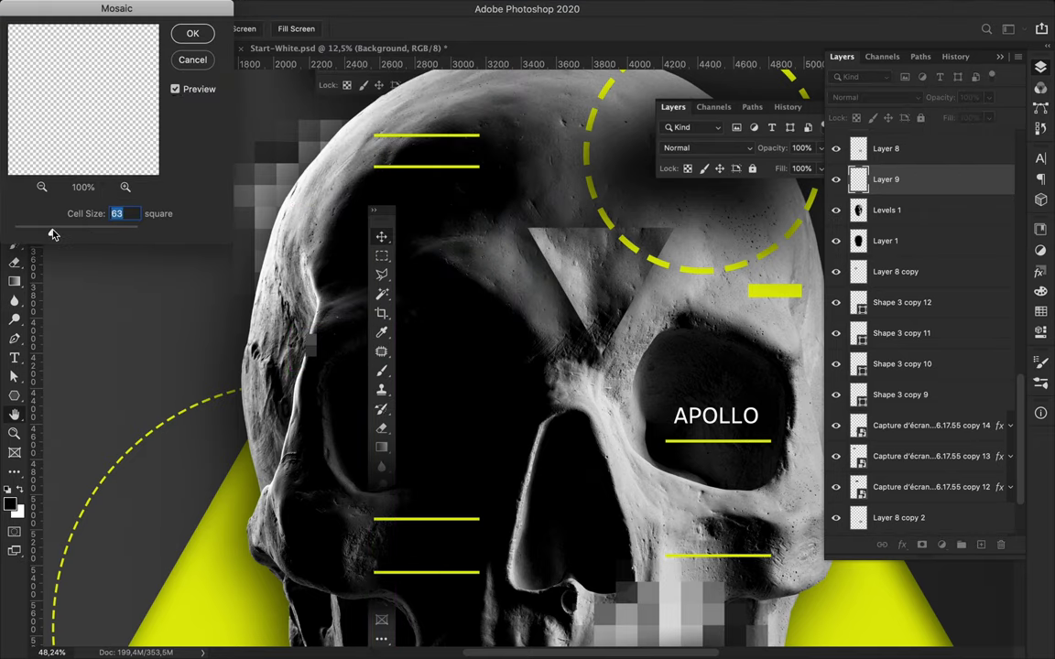
key("Return")
left_click_drag(320, 339, 602, 468)
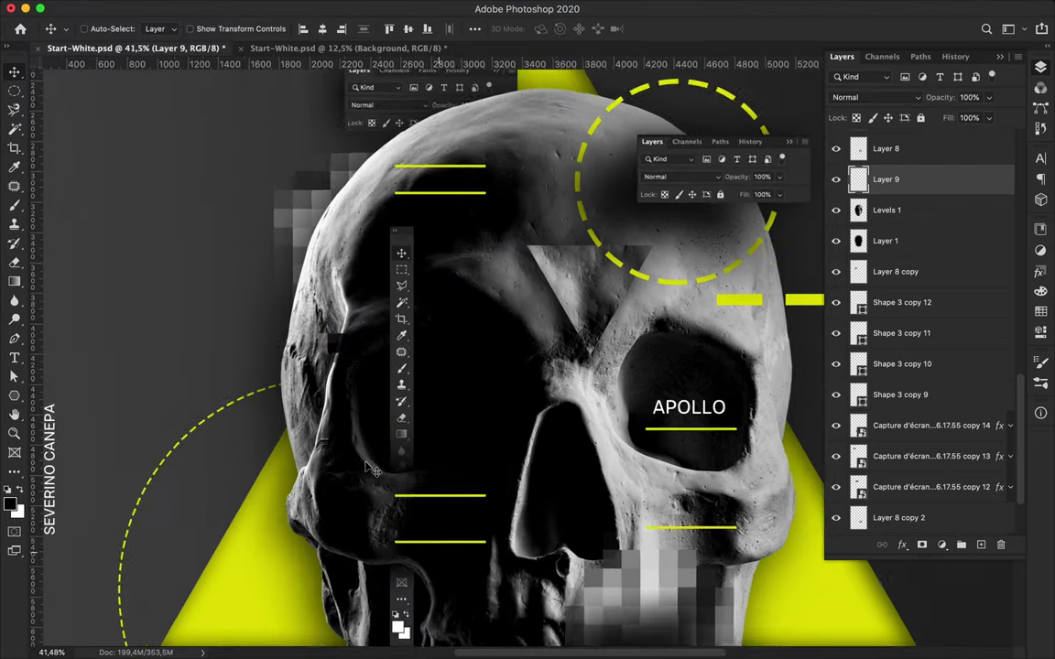
key("ctrl+t")
key("Return")
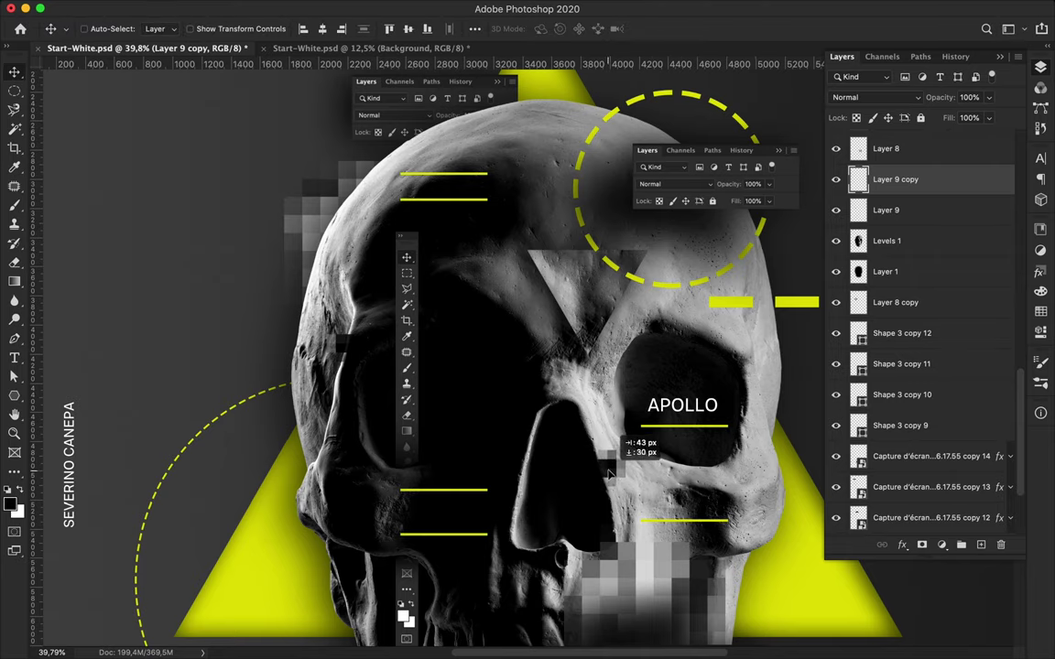
left_click_drag(620, 501, 641, 509)
scroll(530, 360, "down", 3)
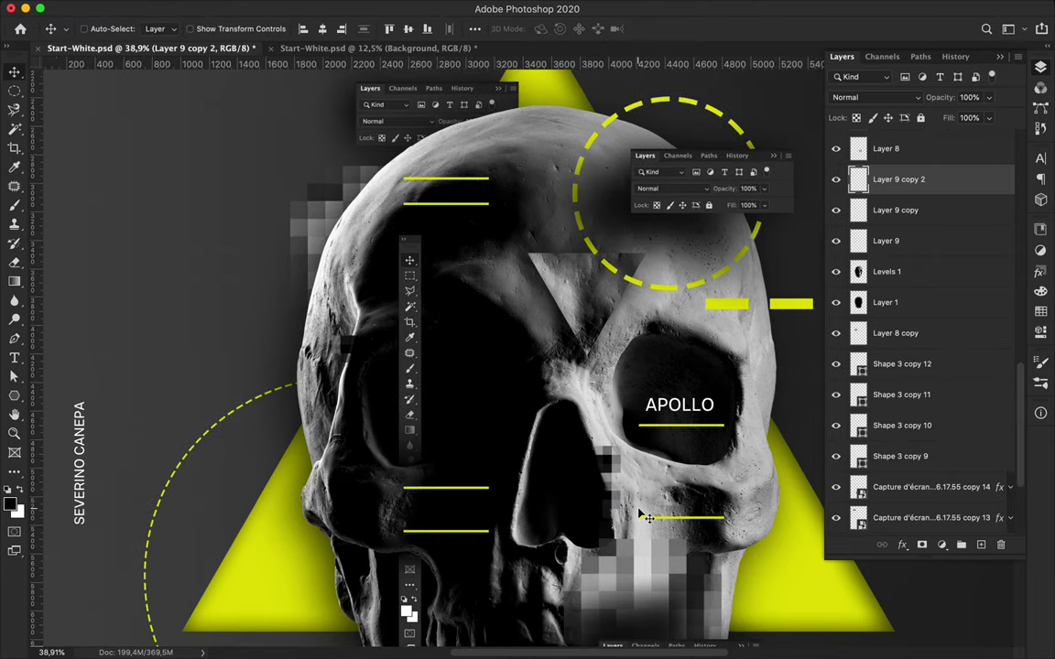
Step: Select the Levels 1 layer and set the Pen tool to draw paths
left_click(526, 262)
scroll(508, 218, "up", 2)
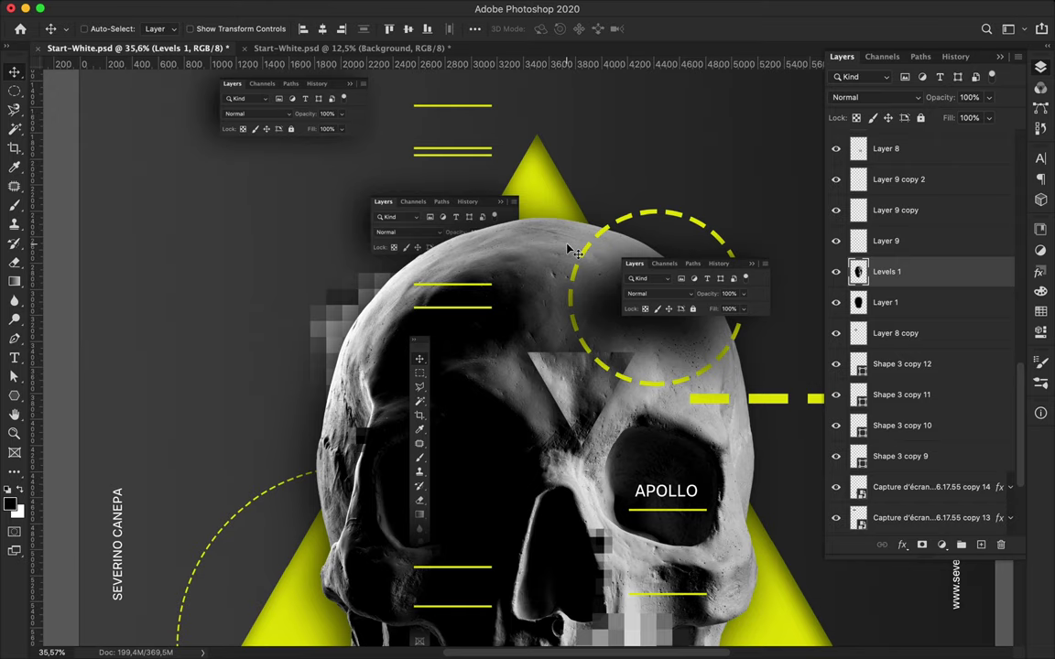
key("p")
left_click(105, 29)
left_click(96, 42)
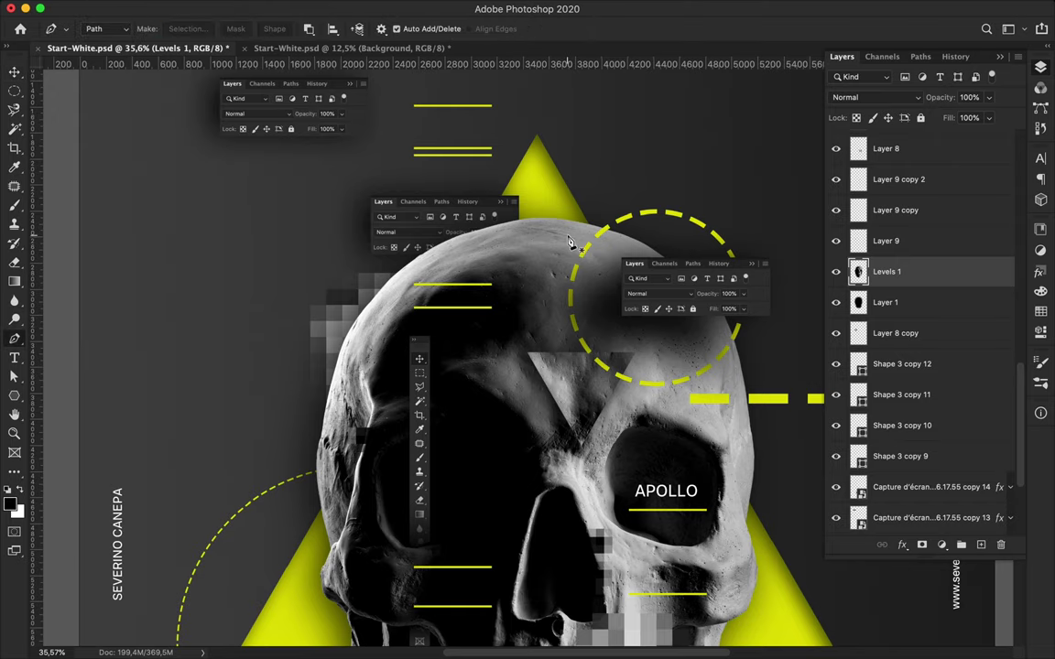
Step: Draw a long rounded bar across the skull's top and fill it black
left_click(15, 400)
left_click_drag(525, 230, 715, 287)
key("a")
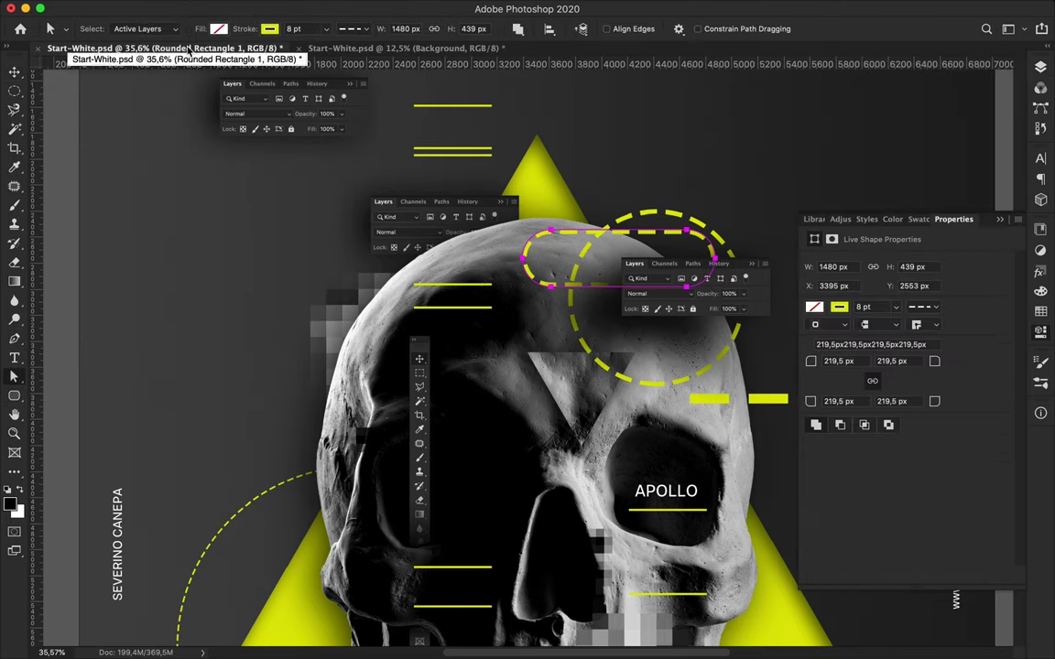
left_click(218, 29)
left_click(128, 114)
Step: Warp the bar, bending its right end down into a curve
key("ctrl+t")
right_click(705, 247)
left_click(730, 343)
left_click_drag(714, 231, 718, 253)
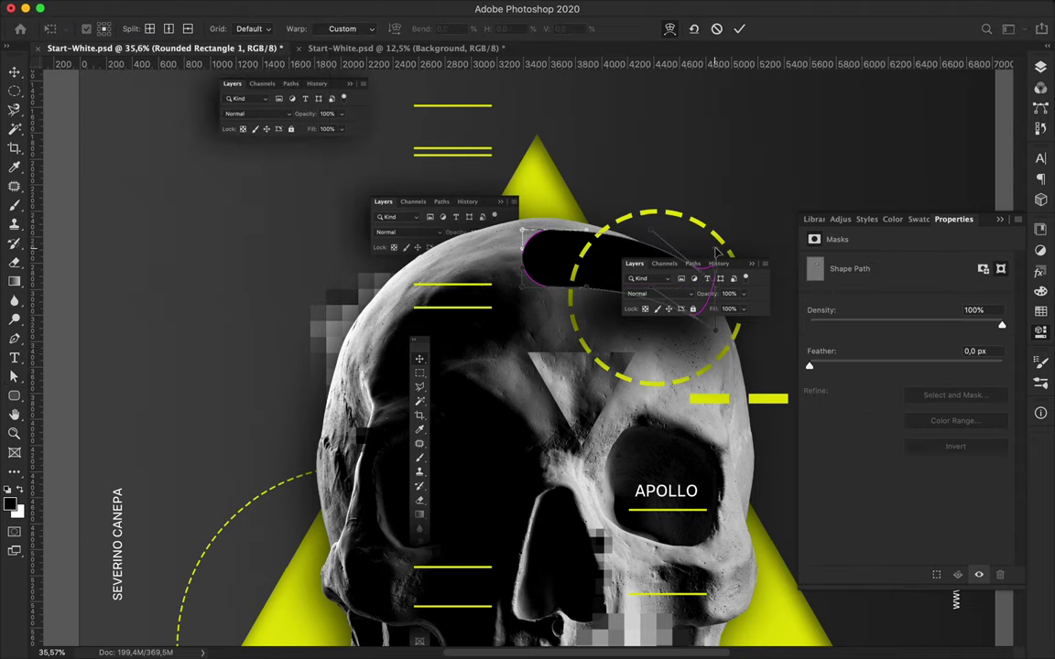
left_click_drag(717, 335, 701, 310)
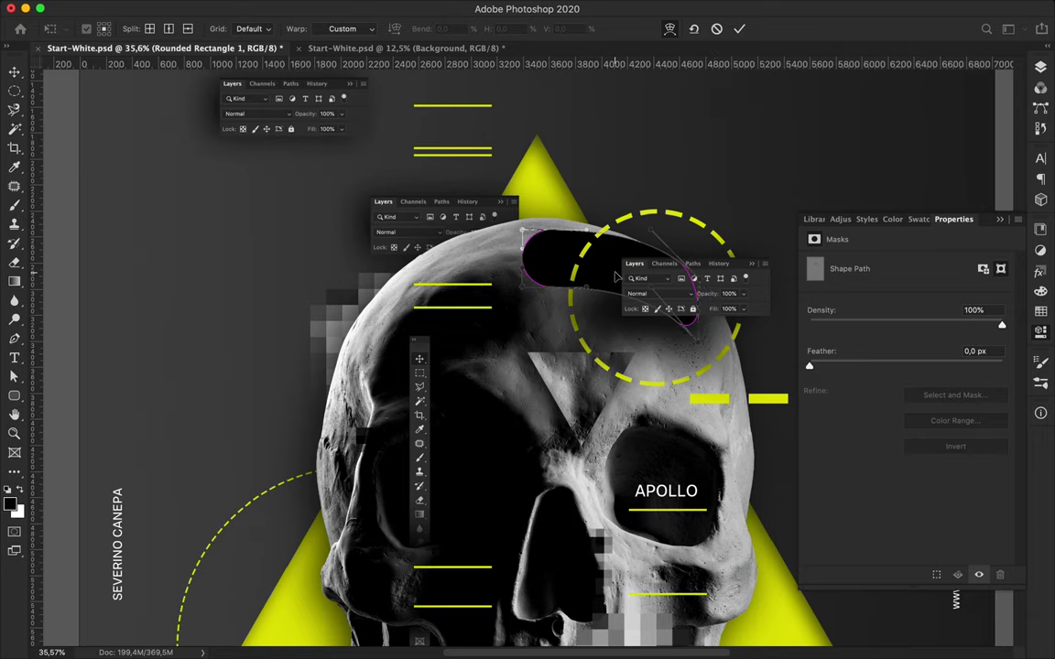
left_click_drag(672, 273, 656, 305)
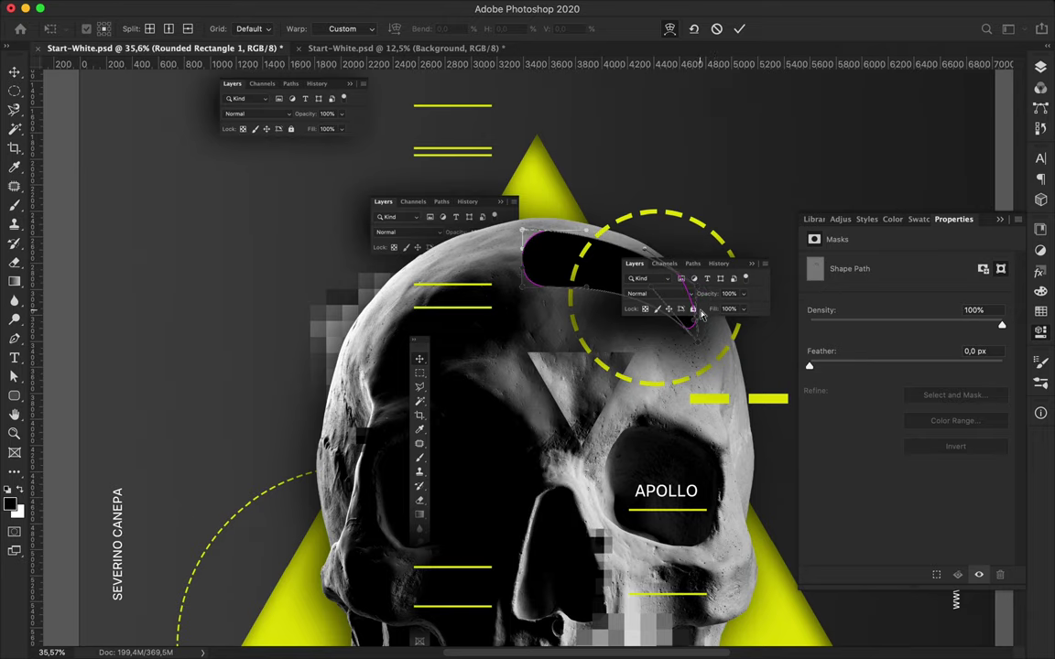
scroll(702, 316, "up", 5)
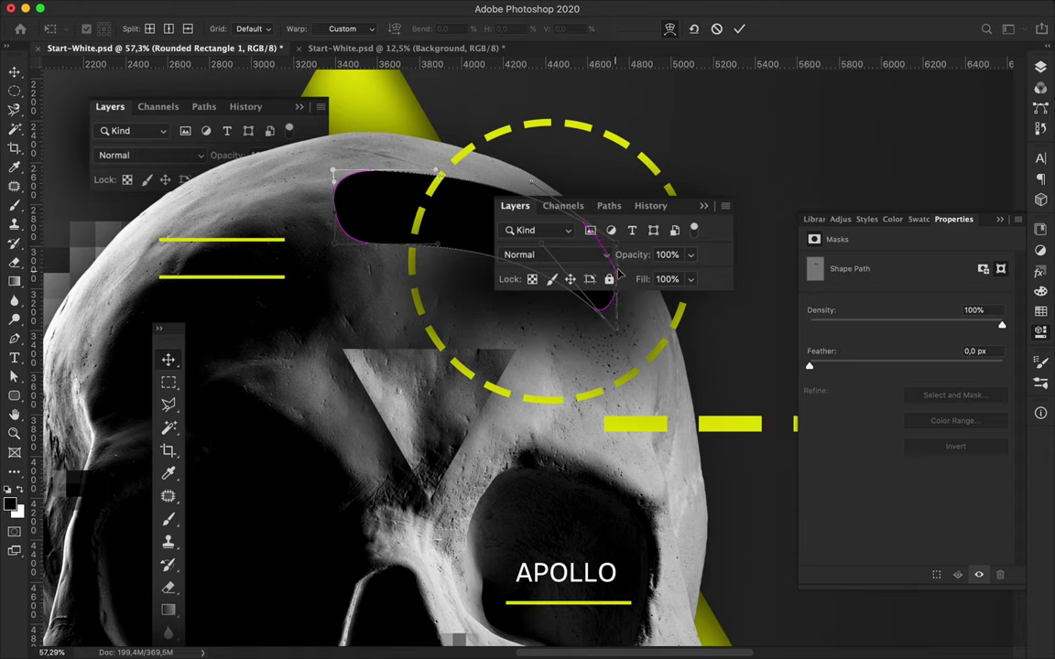
Step: Refine the bar's top and lower edges into an arc, commit the warp, and load its outline as a selection
left_click_drag(490, 214, 475, 258)
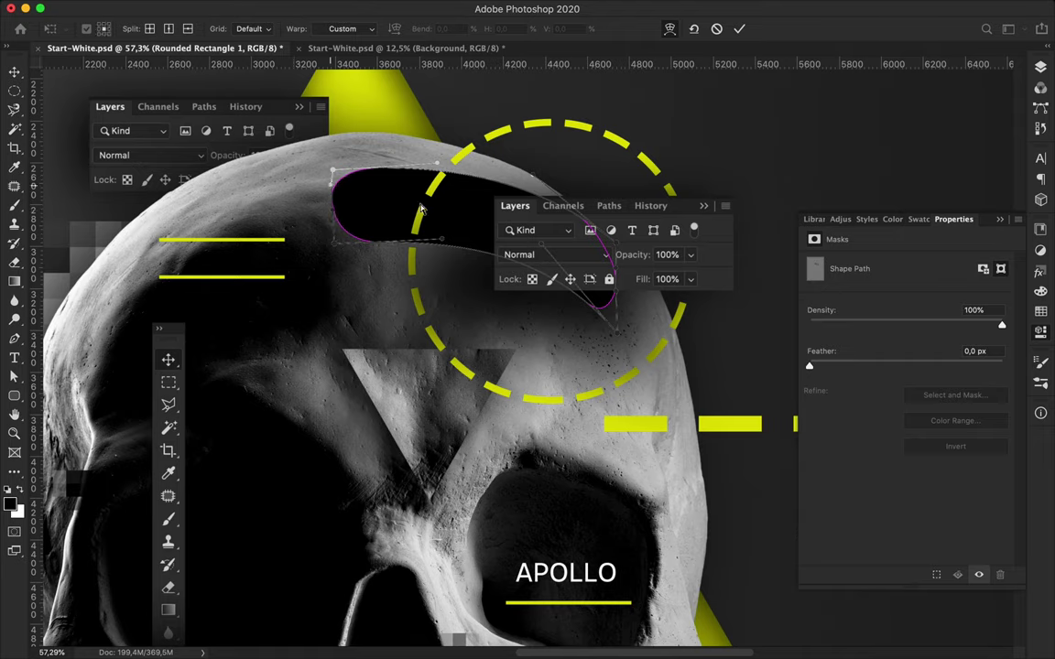
left_click_drag(513, 184, 618, 264)
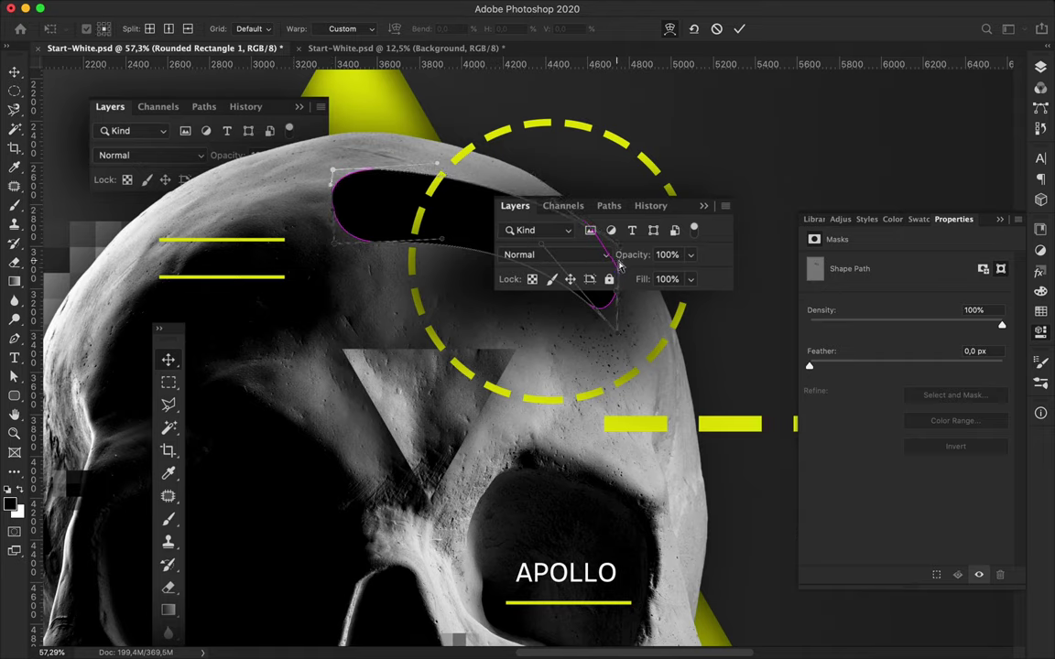
left_click_drag(334, 245, 335, 193)
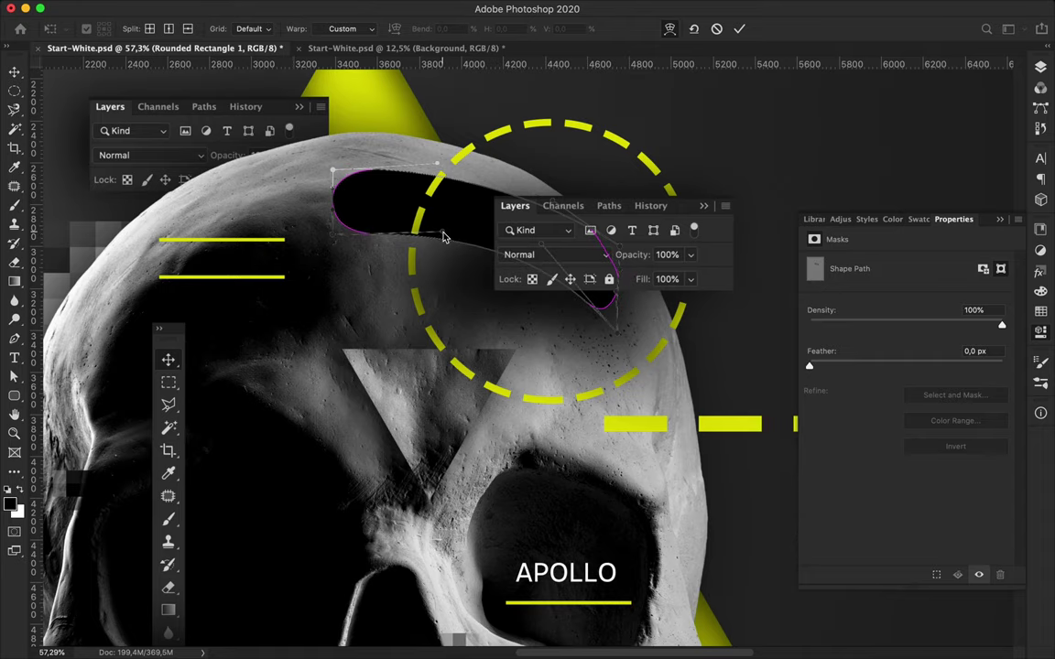
scroll(611, 238, "up", 3)
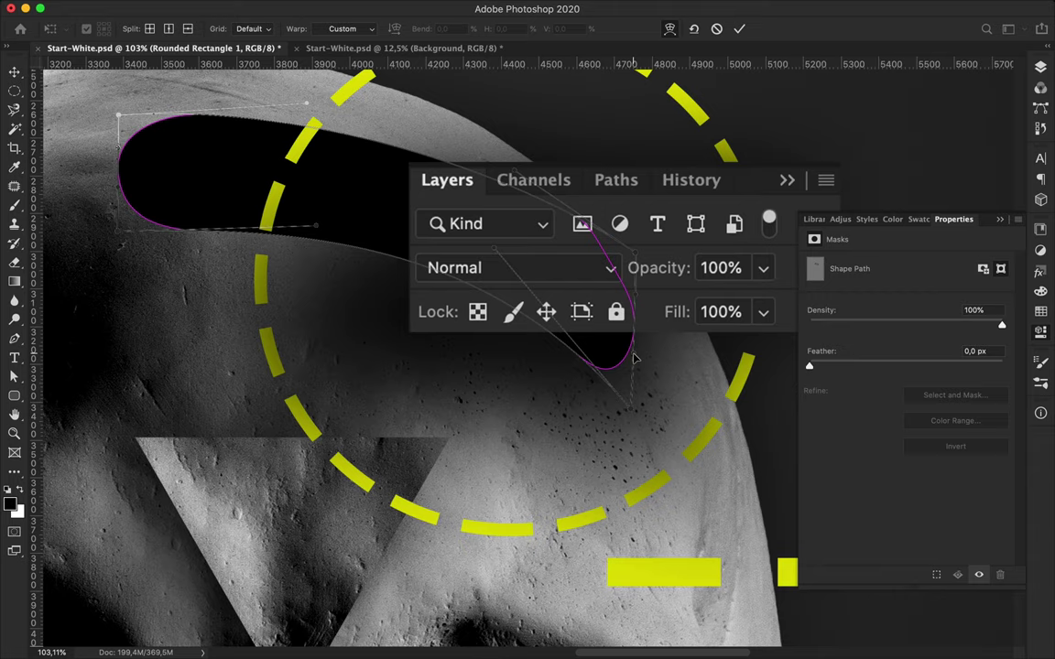
left_click_drag(586, 224, 477, 152)
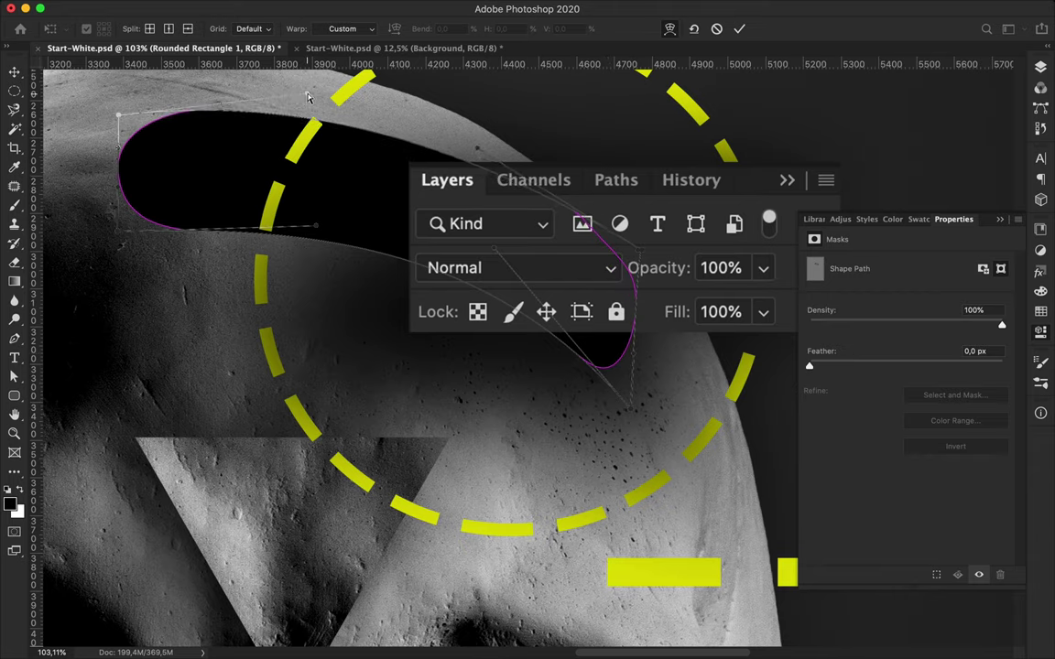
left_click_drag(316, 225, 319, 209)
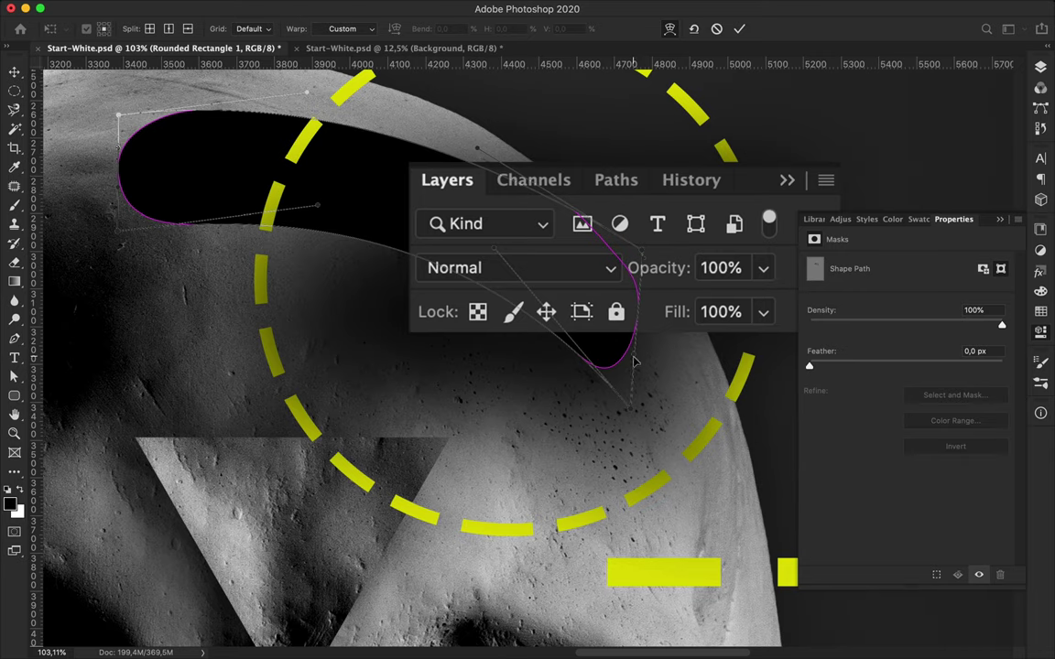
key("Return")
key("F7")
left_click(858, 271, "ctrl")
Step: Delete the black bar's shape layer, fill new Layer 10 with skull texture, and move it near the top
mouse_move(910, 271)
left_mouse_down()
mouse_move(984, 541)
mouse_move(1001, 544)
left_mouse_up()
left_click(981, 544)
key("ctrl+d")
left_click_drag(902, 271, 921, 122)
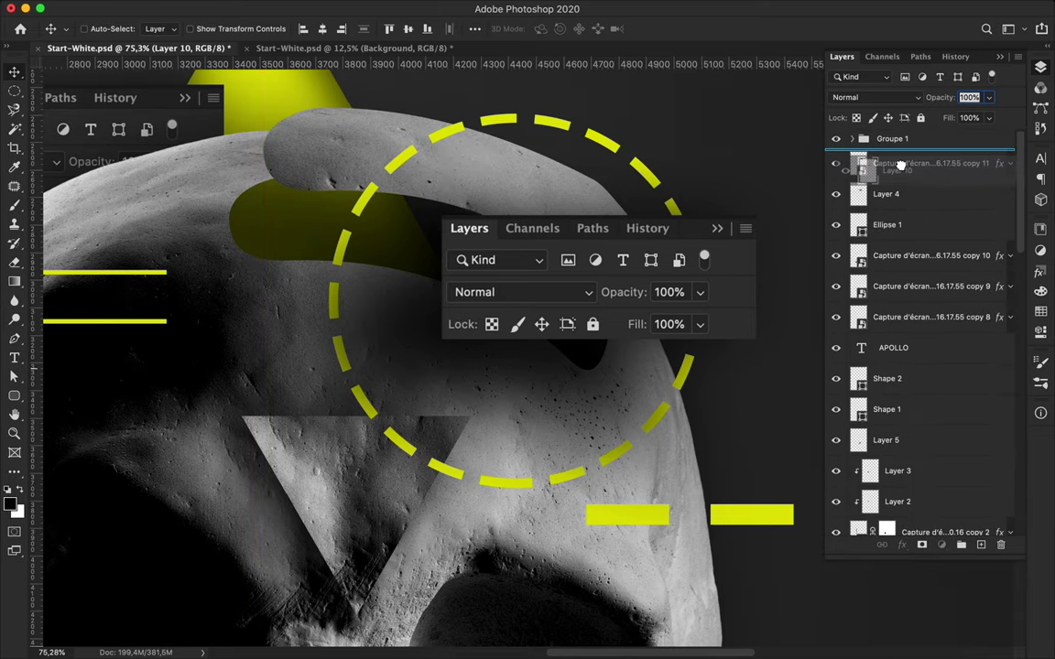
left_click_drag(920, 121, 902, 183)
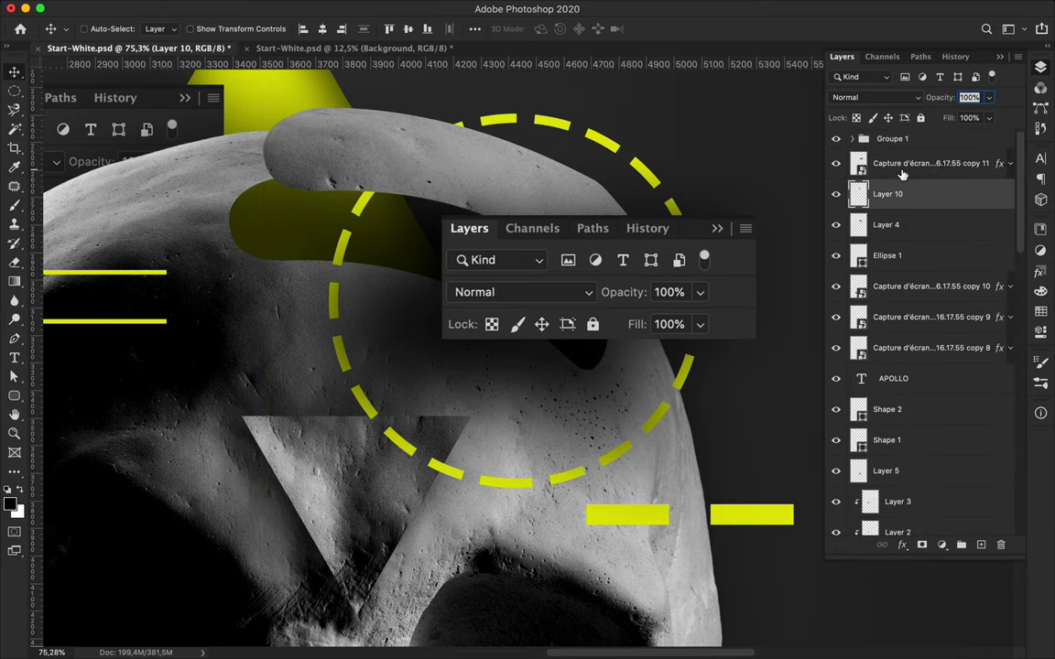